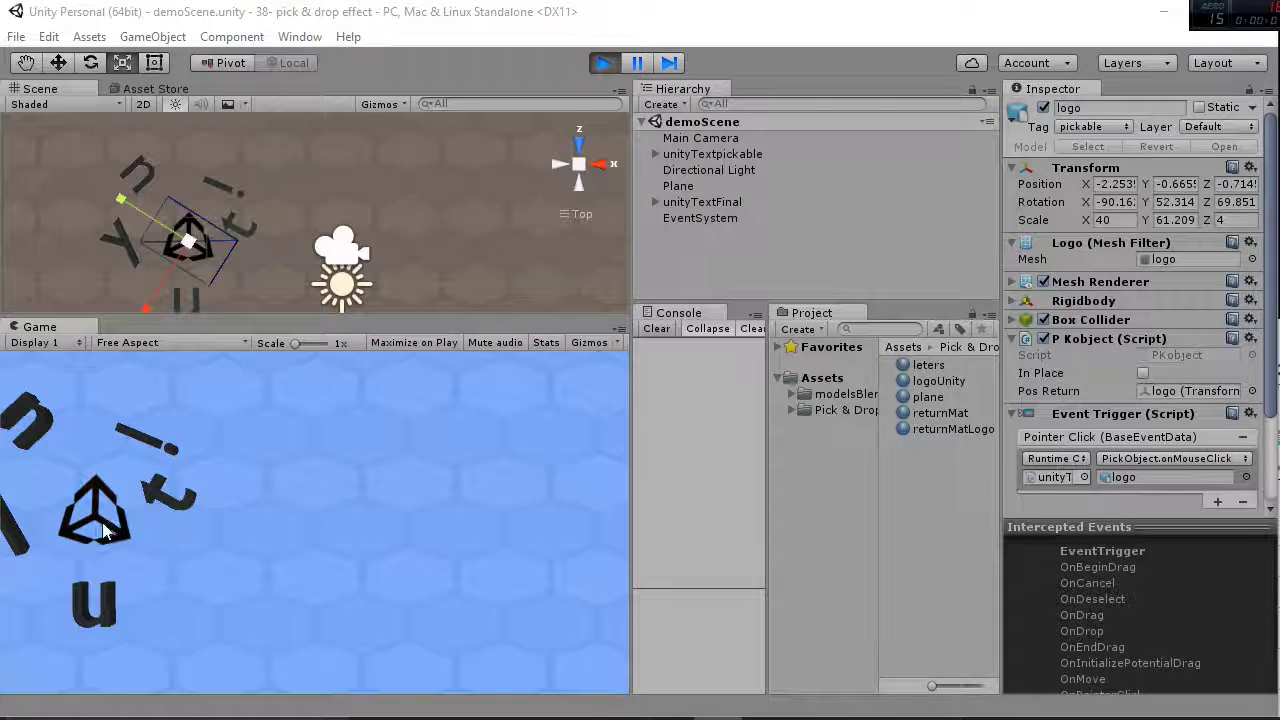
In the running game, pick up the logo and the letters t, u and n, dropping each on its highlighted target position
{"action": "left_click", "coordinate": [103, 530]}
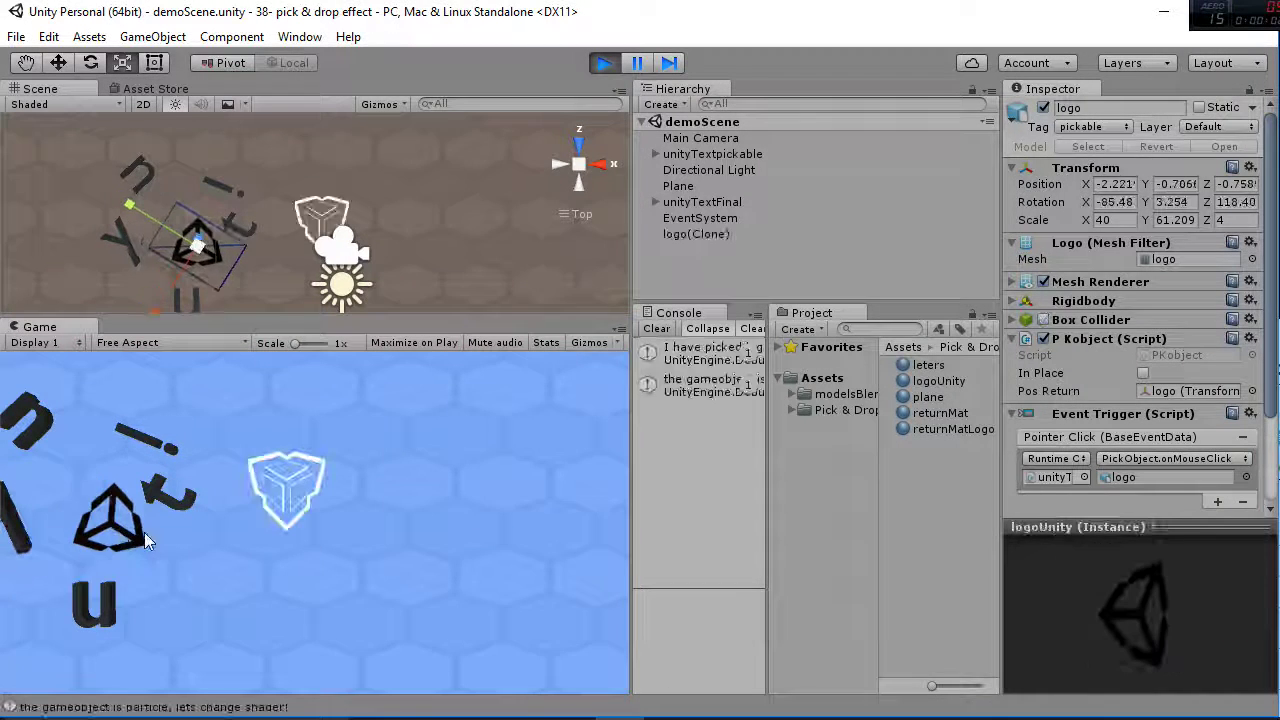
{"action": "left_click", "coordinate": [285, 497]}
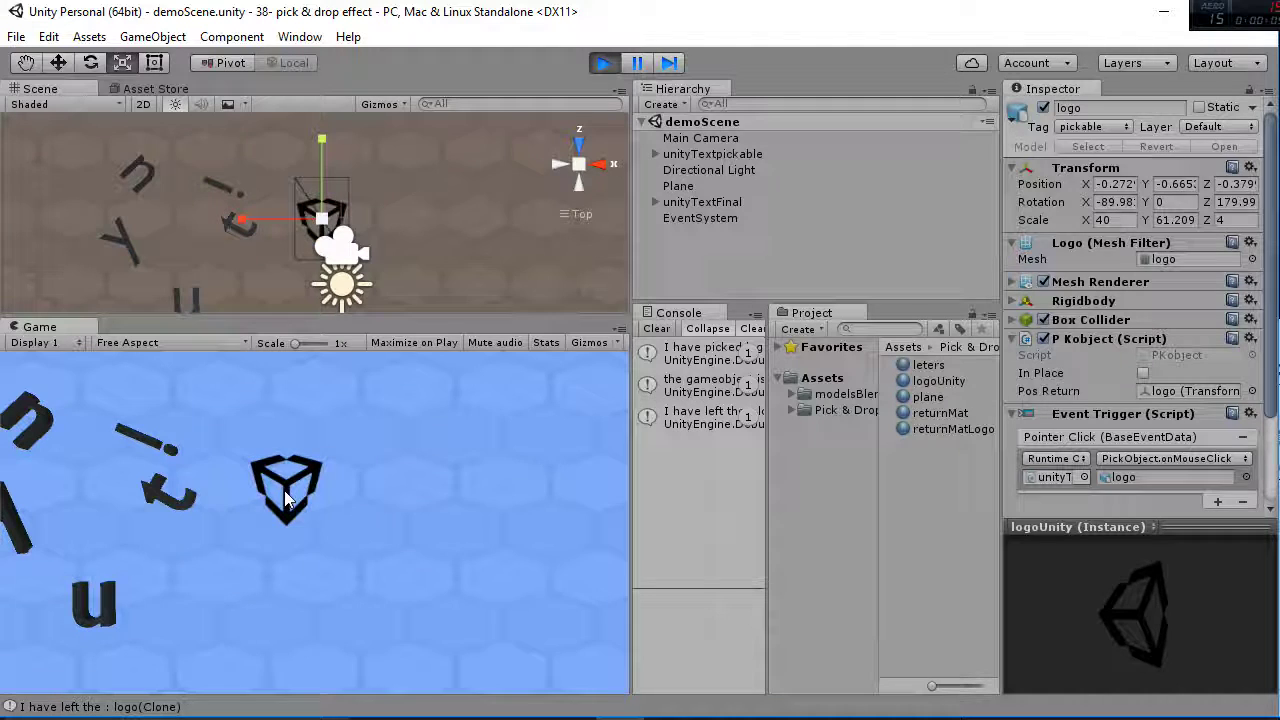
{"action": "left_click", "coordinate": [177, 506]}
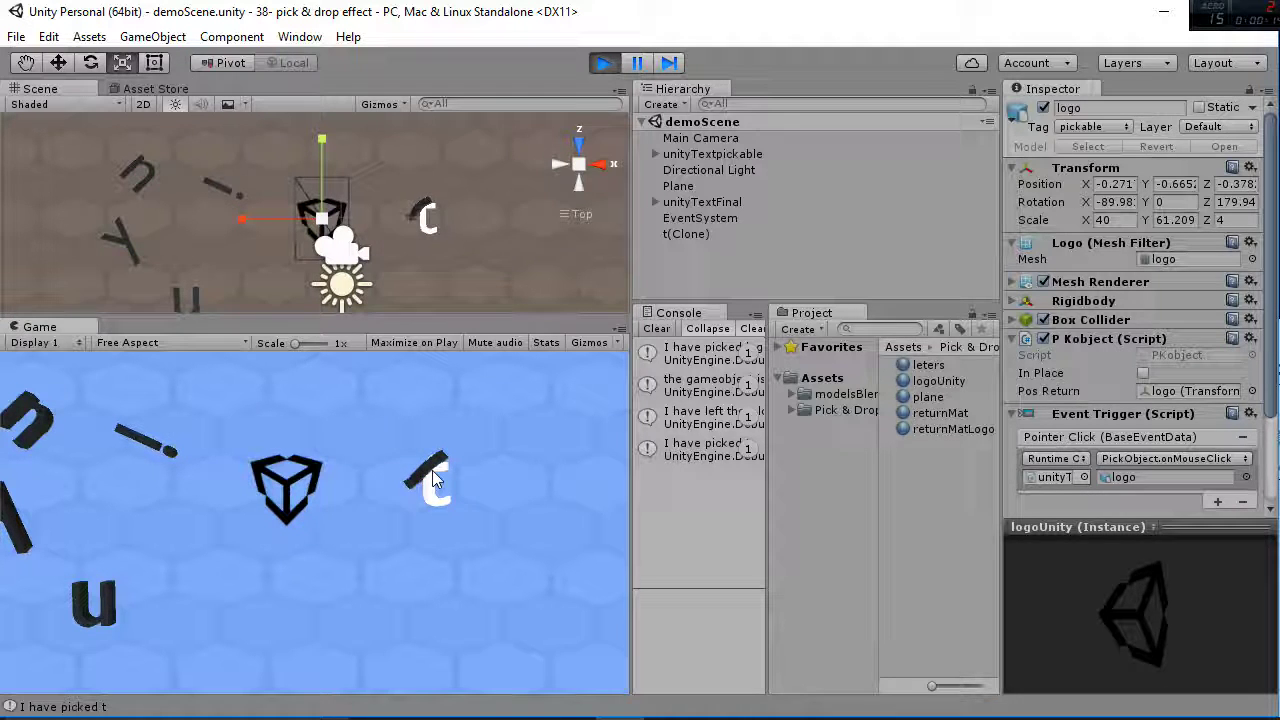
{"action": "left_click", "coordinate": [435, 480]}
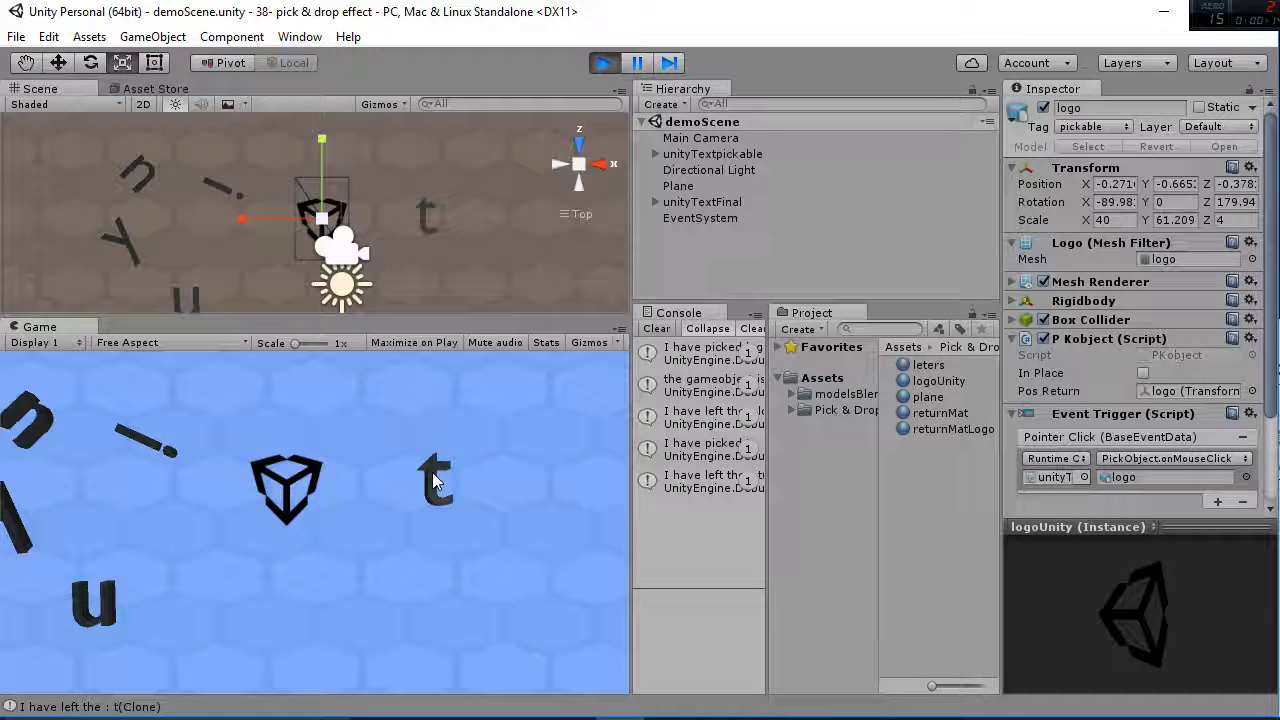
{"action": "left_click", "coordinate": [106, 608]}
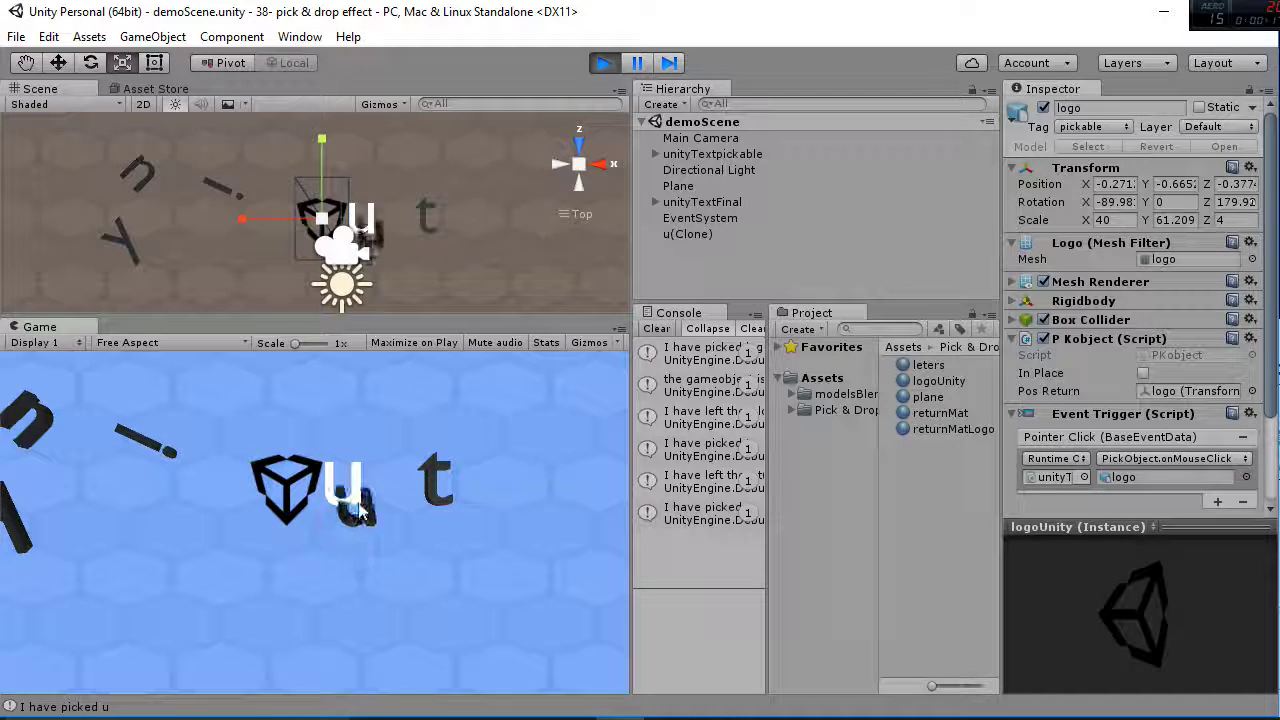
{"action": "left_click", "coordinate": [350, 502]}
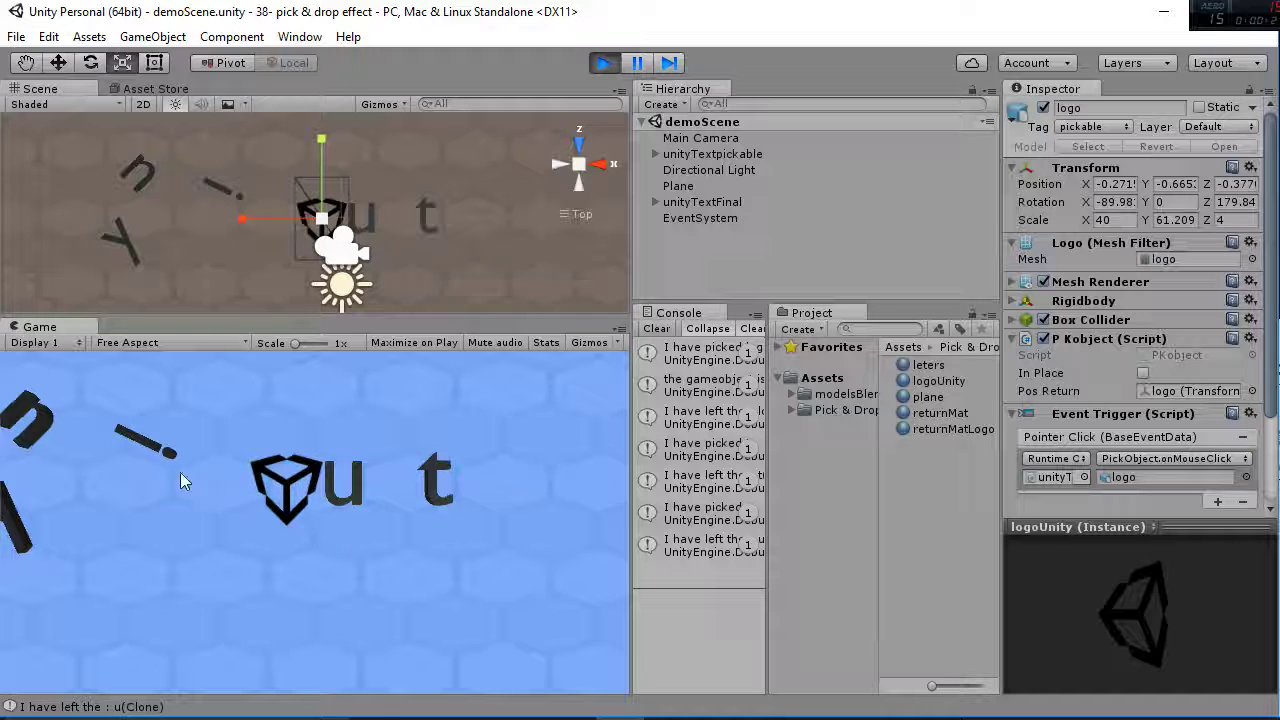
{"action": "left_click", "coordinate": [45, 428]}
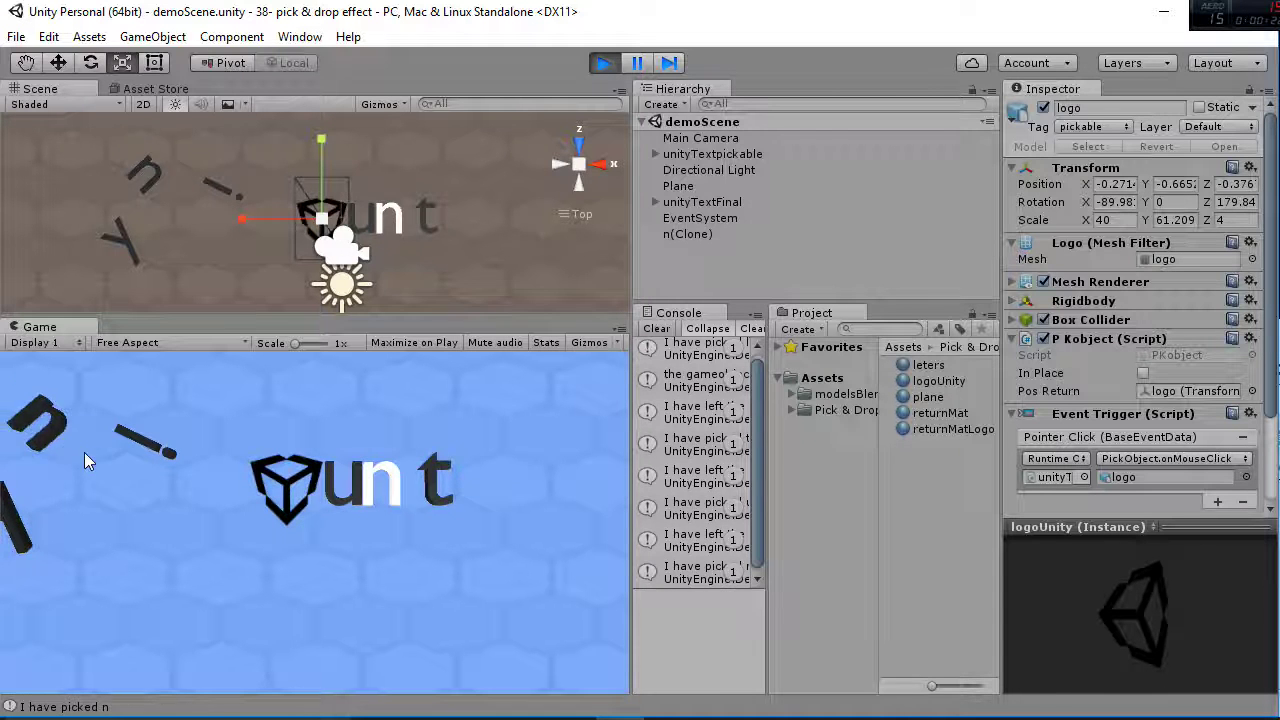
{"action": "left_click", "coordinate": [389, 491]}
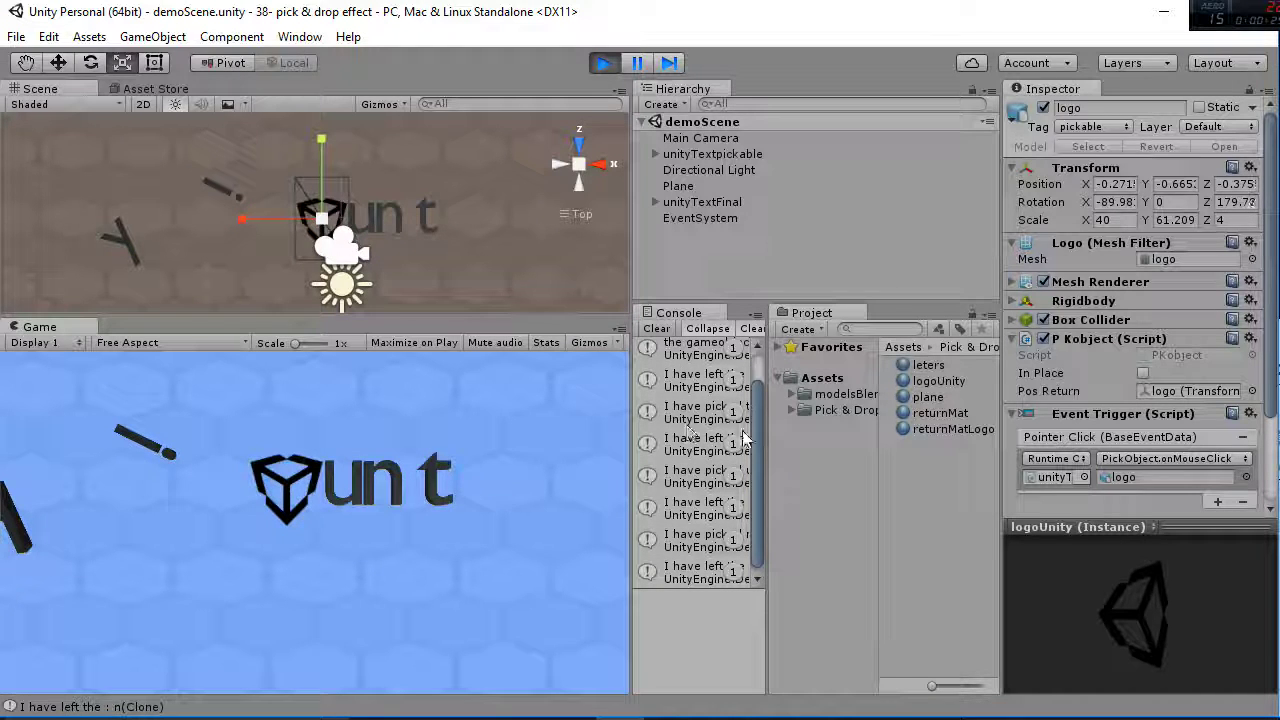
Dock the Console below the Game view and read through the logged messages about picked and dropped objects
{"action": "left_click_drag", "start_coordinate": [754, 430], "coordinate": [754, 392]}
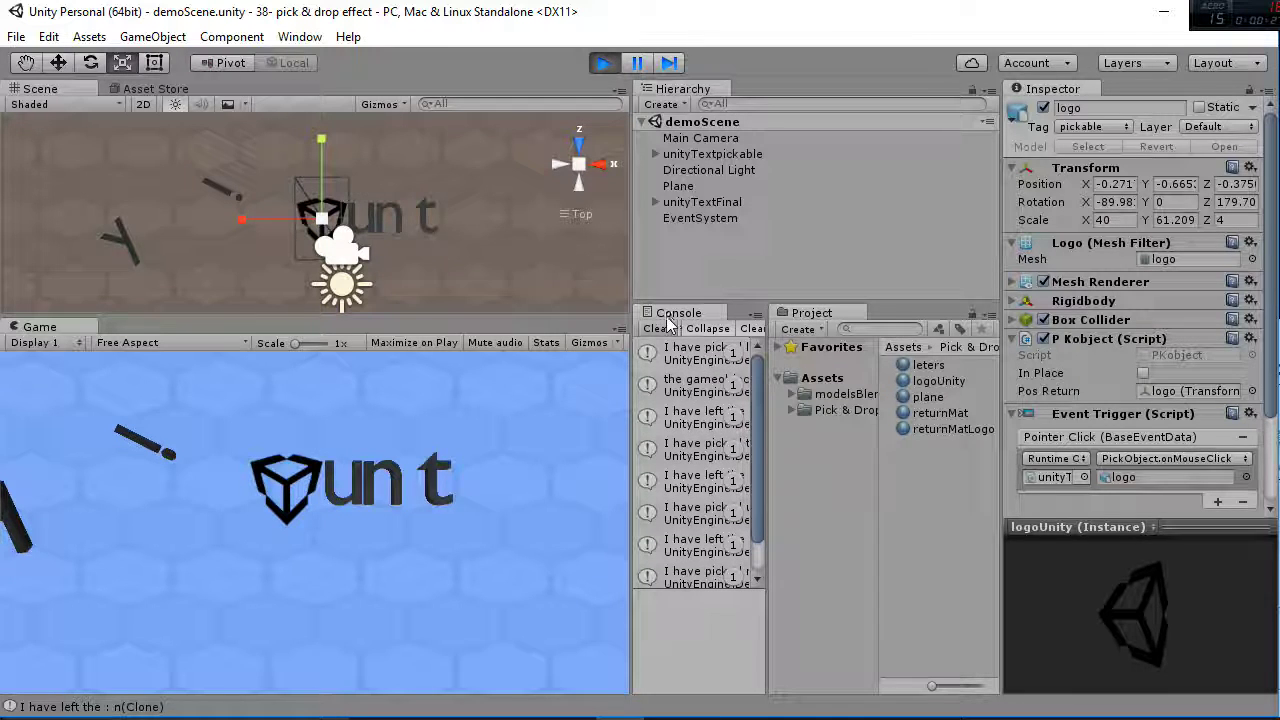
{"action": "left_click", "coordinate": [695, 352]}
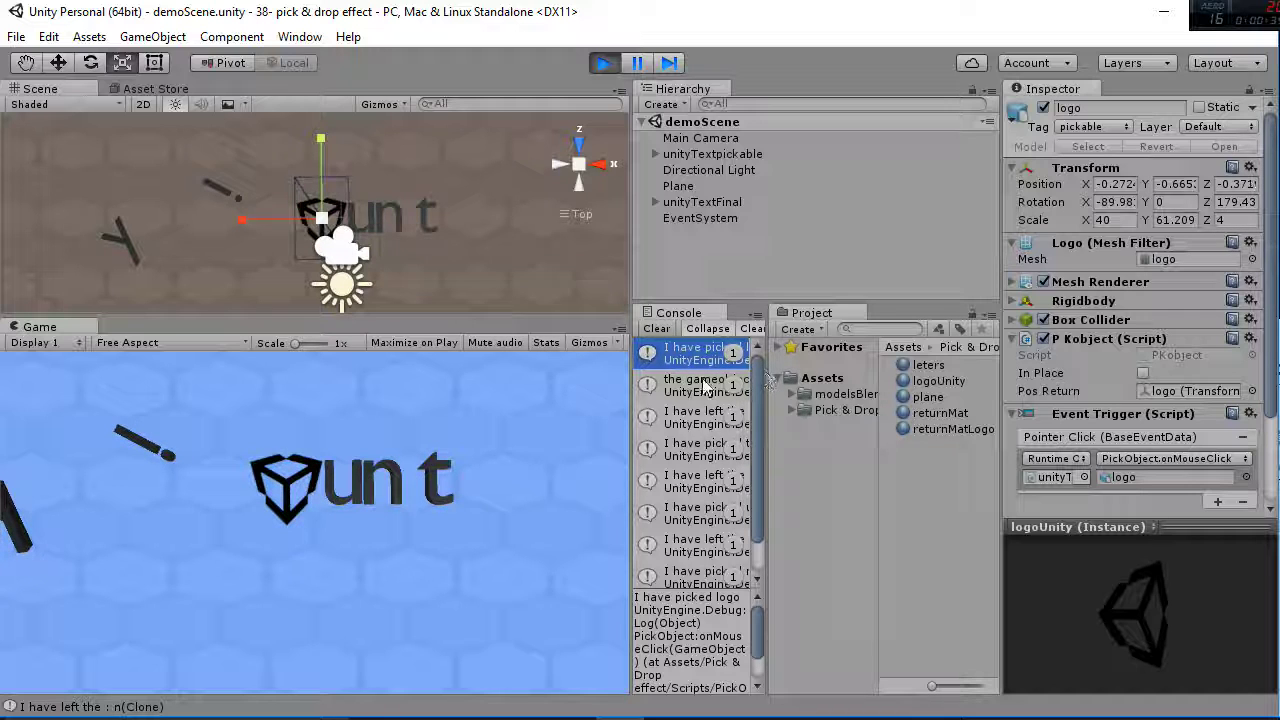
{"action": "left_click_drag", "start_coordinate": [672, 312], "coordinate": [249, 614]}
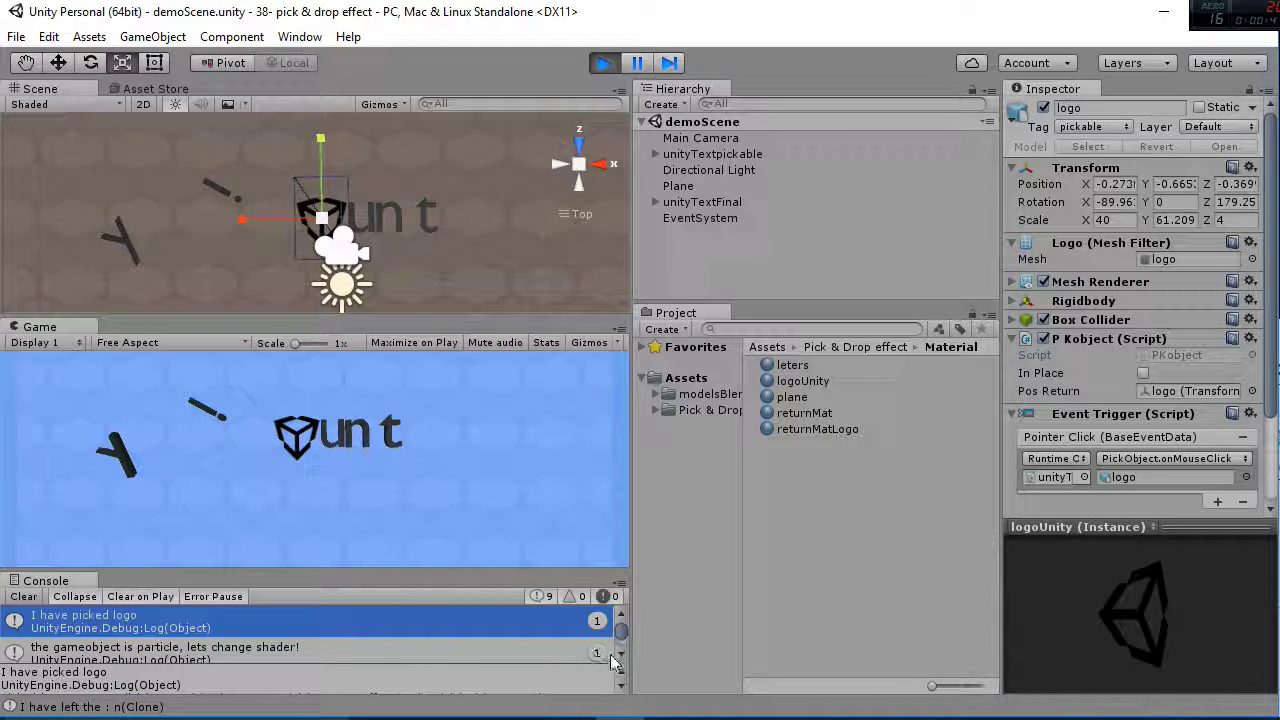
{"action": "scroll", "coordinate": [616, 652], "scroll_direction": "down", "scroll_amount": 1}
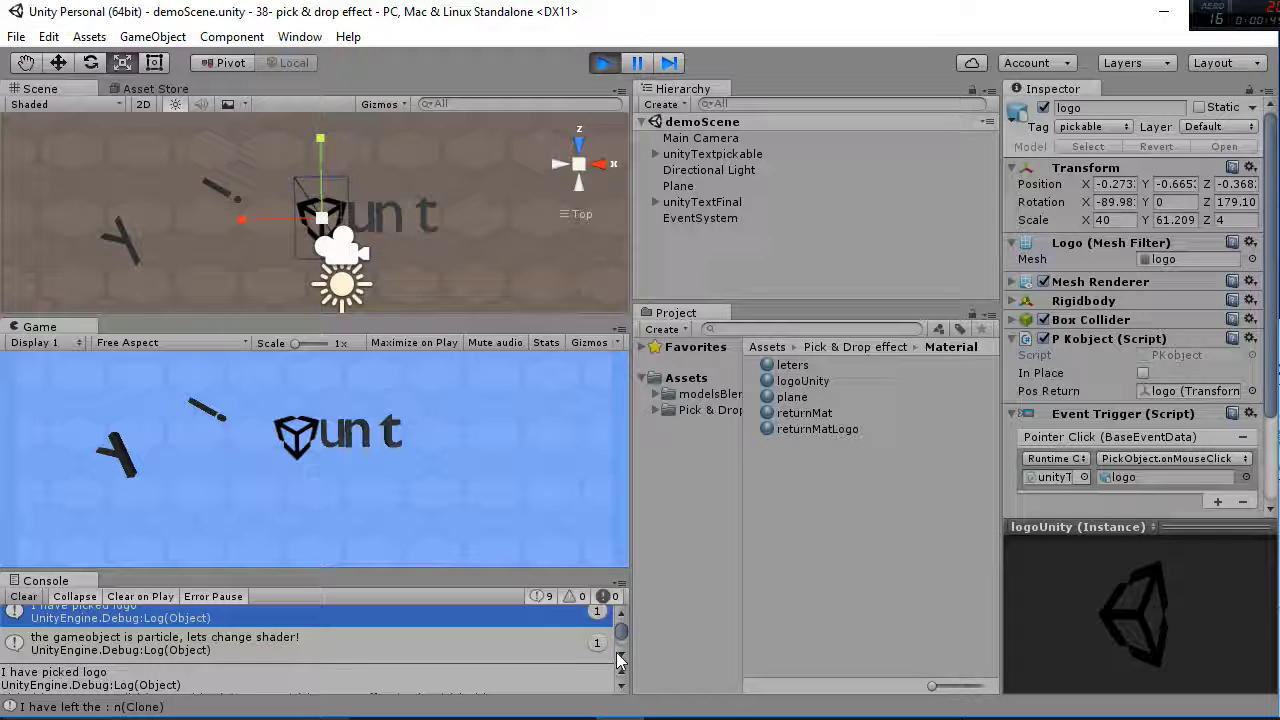
{"action": "scroll", "coordinate": [617, 656], "scroll_direction": "down", "scroll_amount": 2}
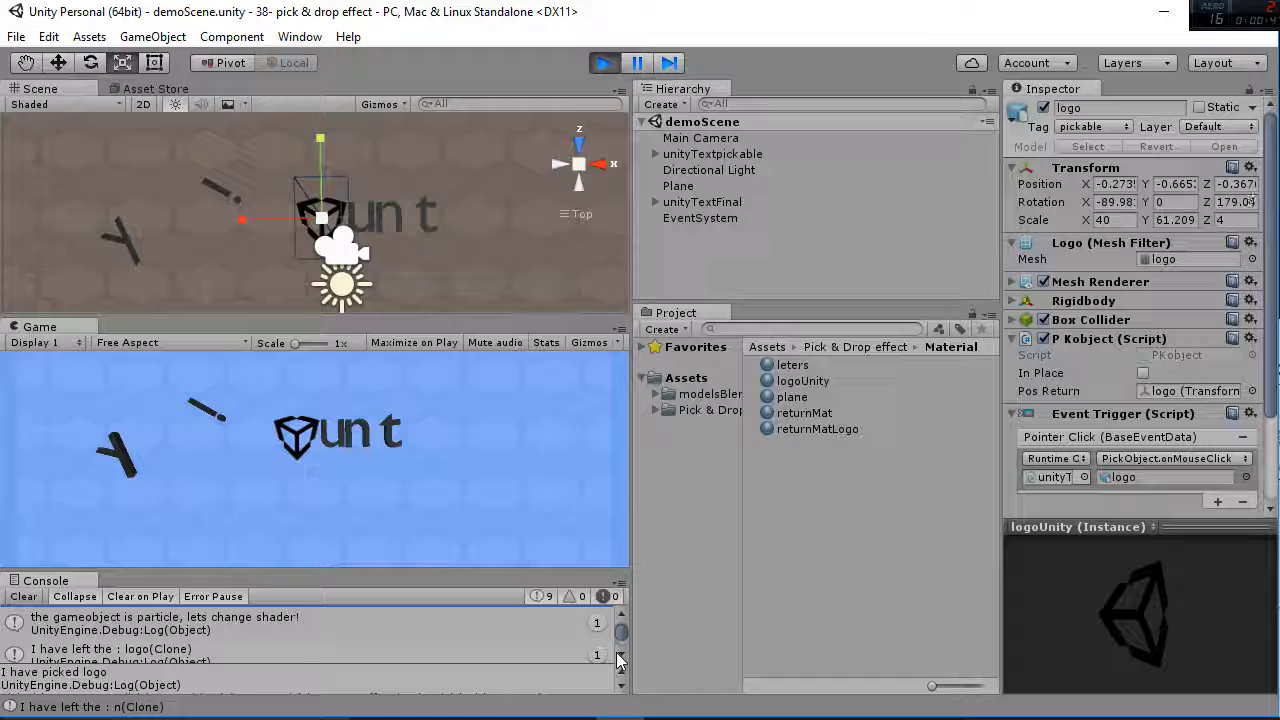
{"action": "scroll", "coordinate": [617, 656], "scroll_direction": "down", "scroll_amount": 2}
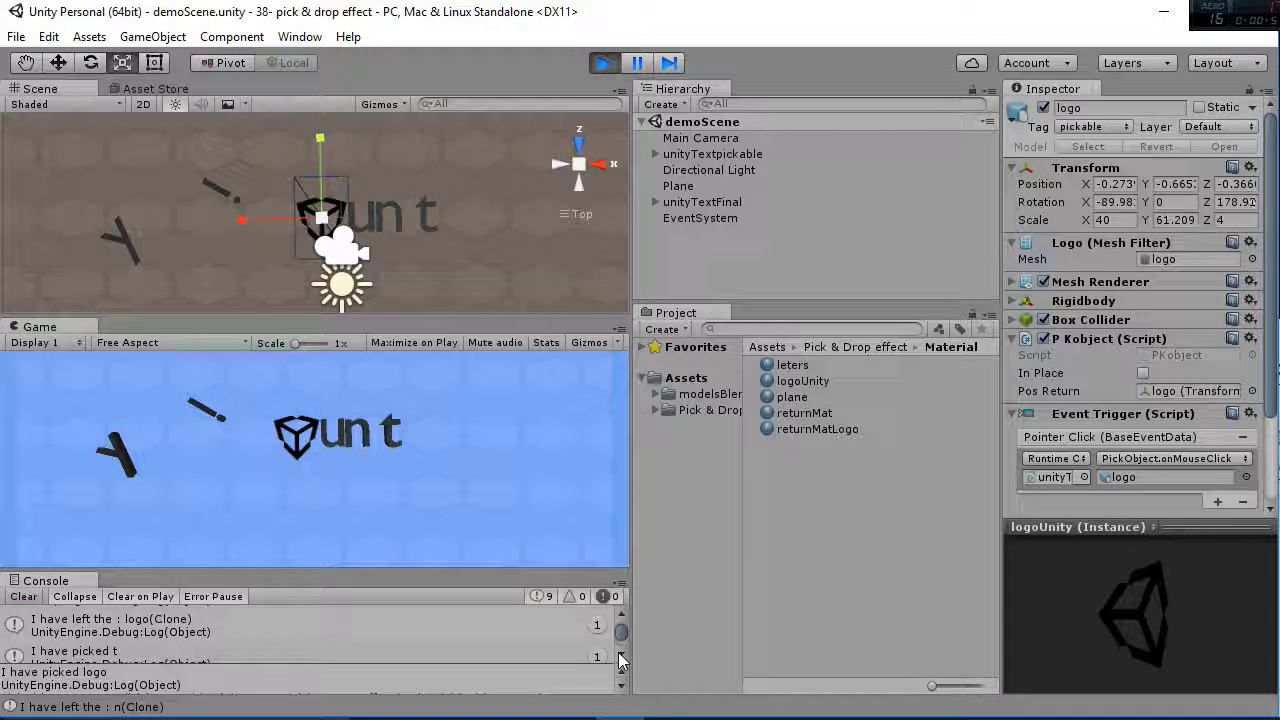
{"action": "scroll", "coordinate": [618, 657], "scroll_direction": "down", "scroll_amount": 2}
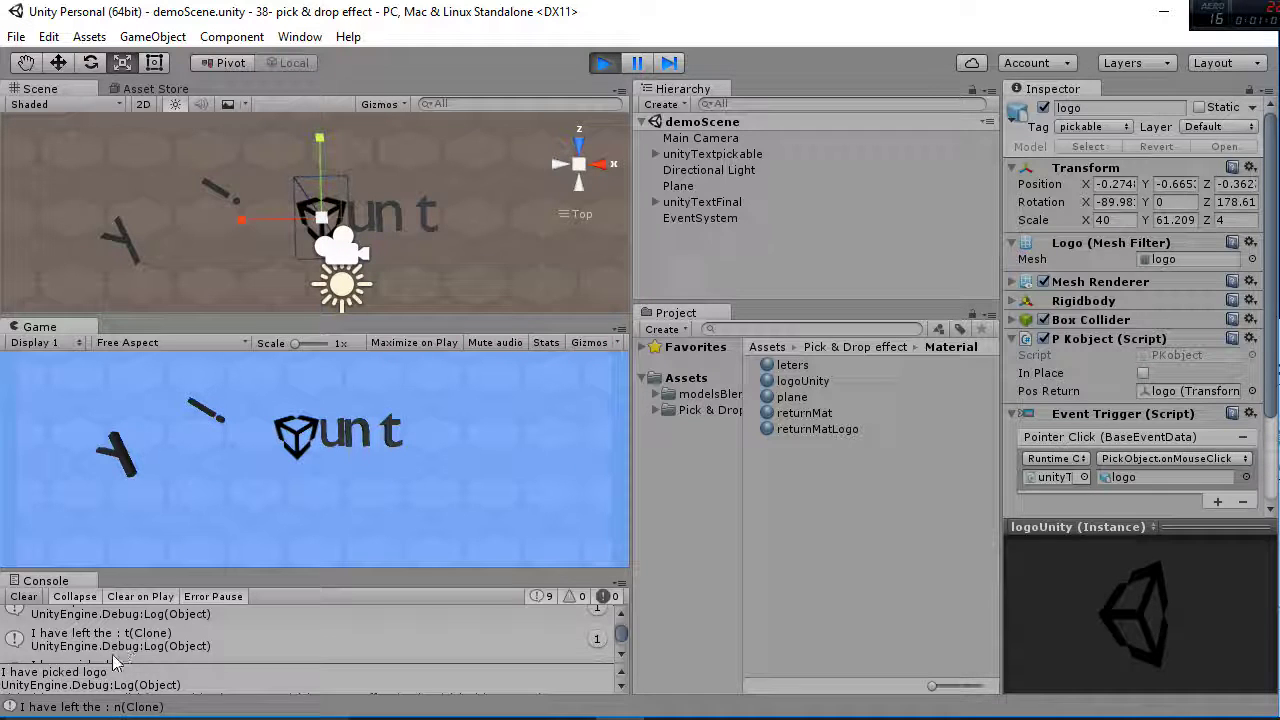
{"action": "scroll", "coordinate": [222, 636], "scroll_direction": "down", "scroll_amount": 2}
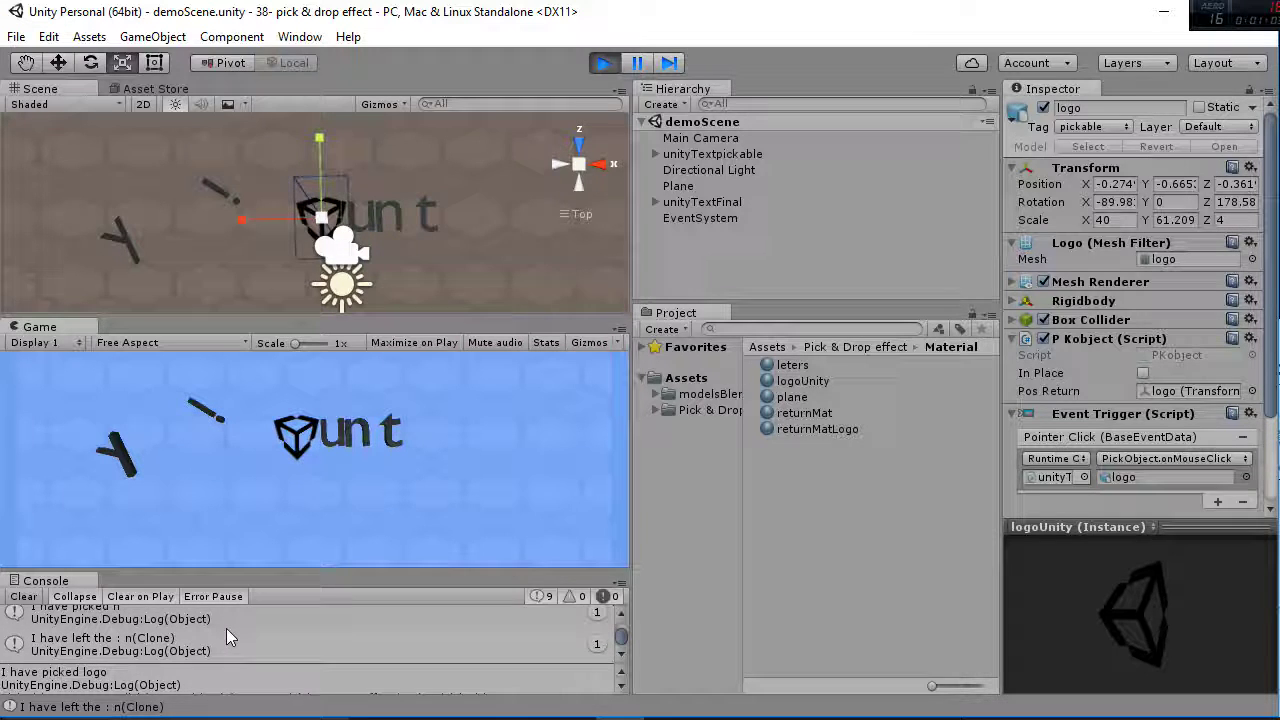
Place the letter y on its highlighted target in the game, and lift the logo again and put it back in place
{"action": "left_click", "coordinate": [122, 458]}
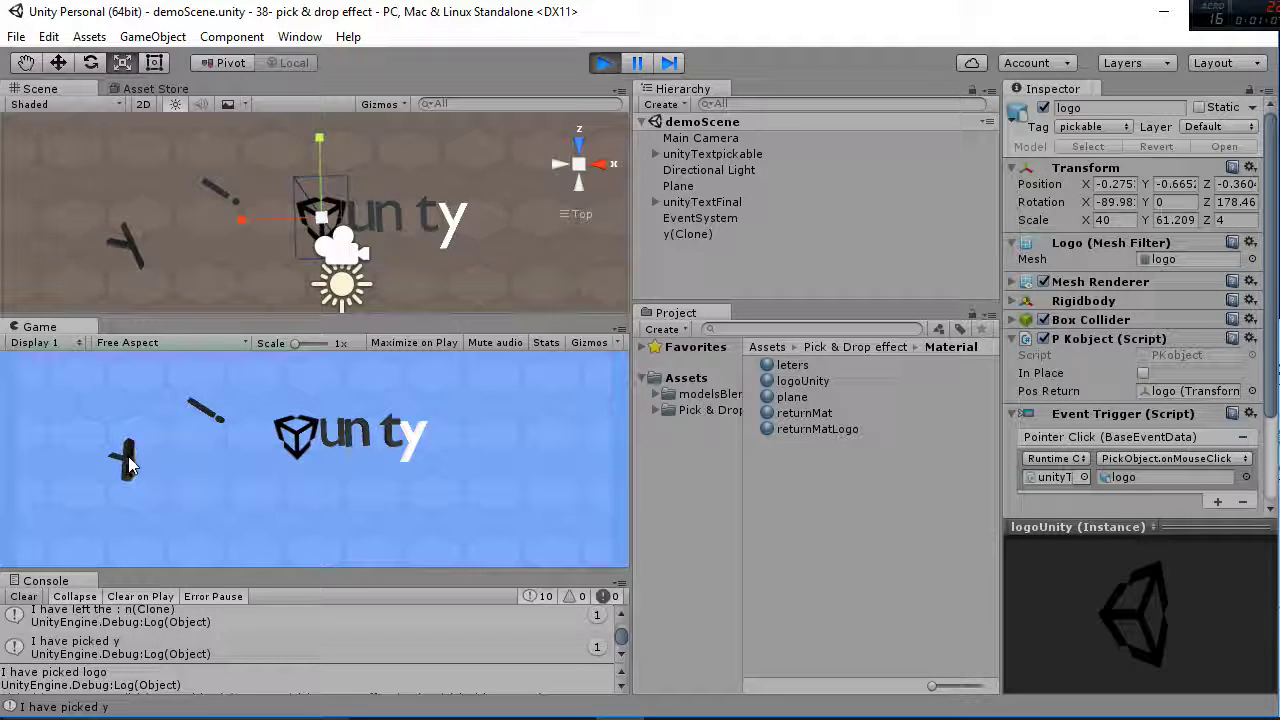
{"action": "left_click", "coordinate": [418, 445]}
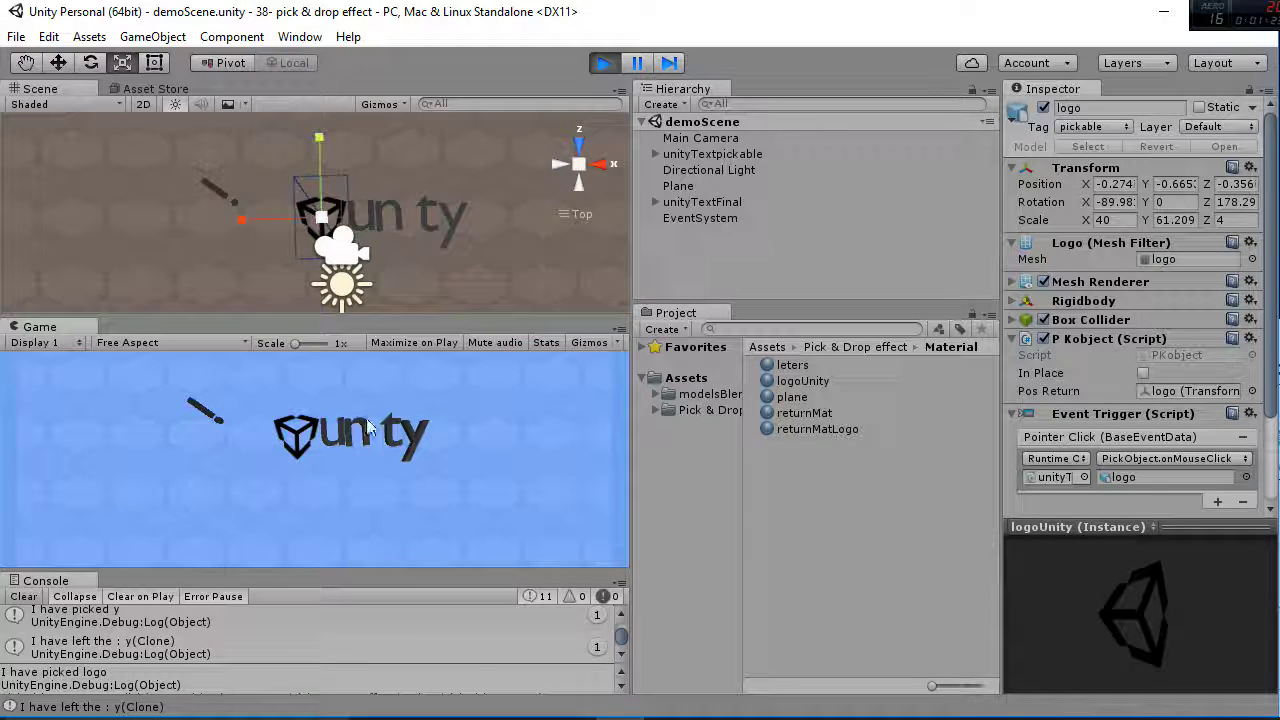
{"action": "left_click", "coordinate": [292, 445]}
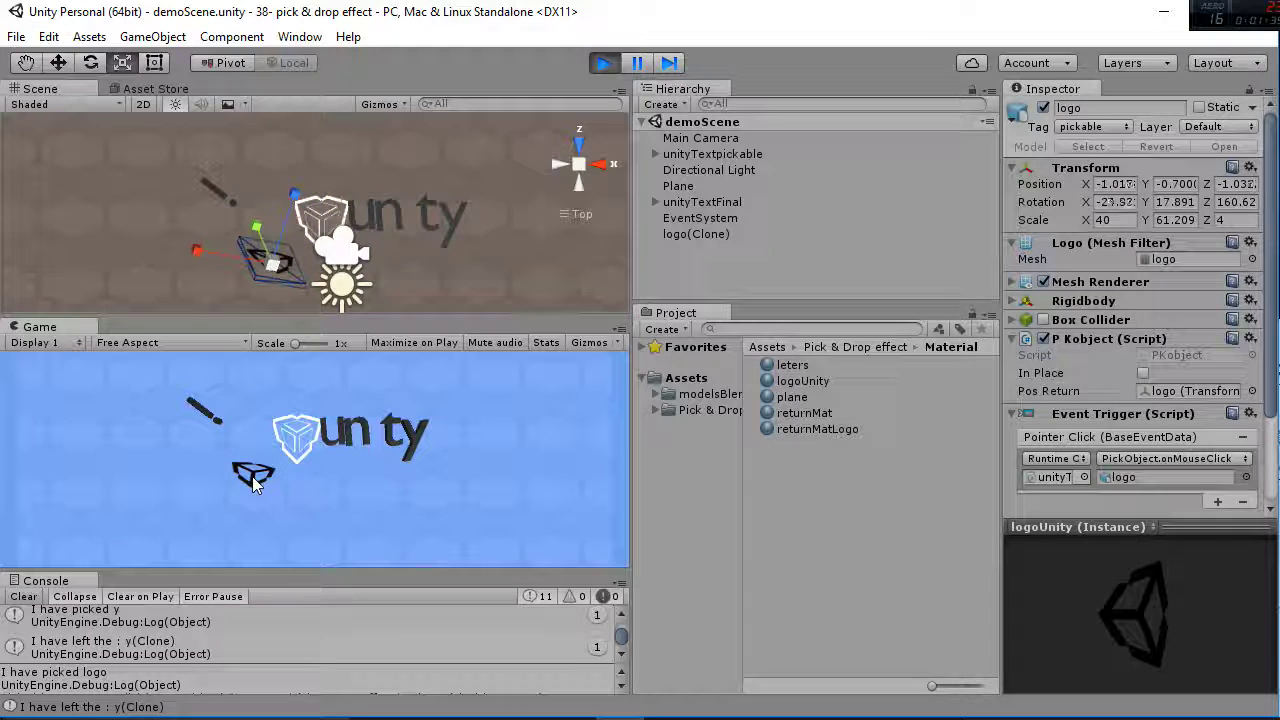
{"action": "left_click", "coordinate": [320, 448]}
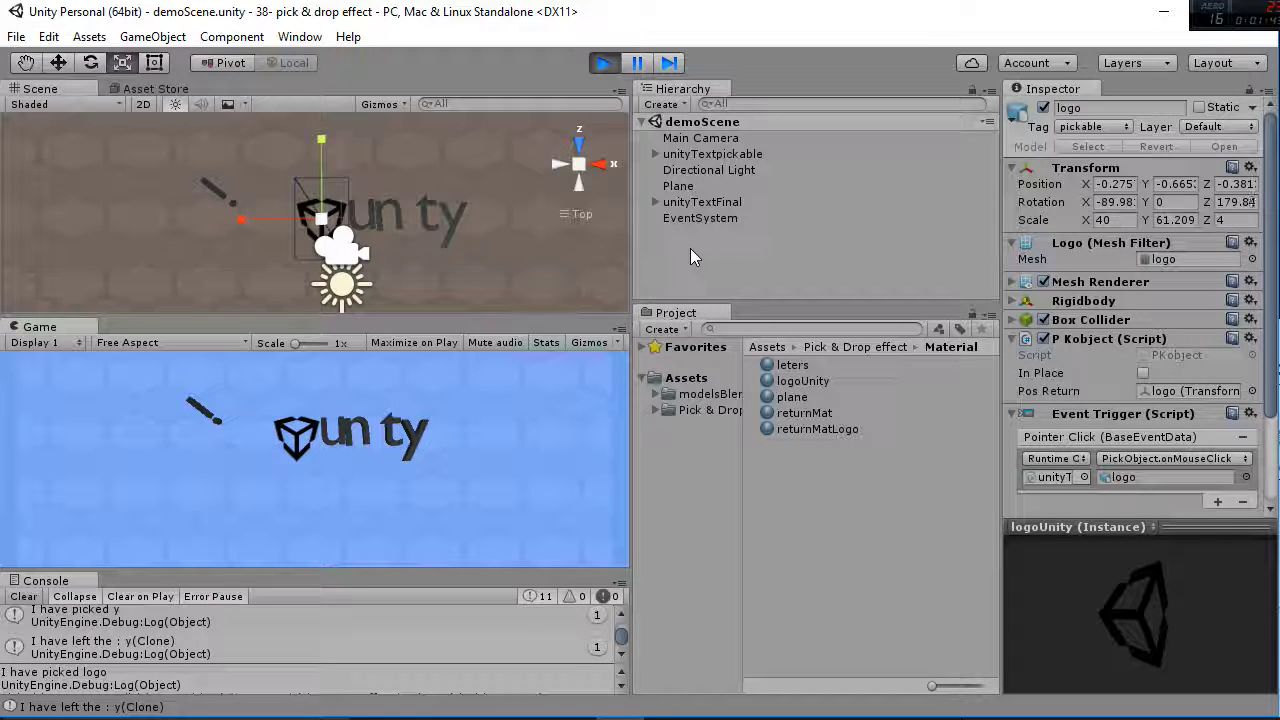
Expand unityTextFinal and examine the transforms of its child position markers for the logo and the letters
{"action": "left_click", "coordinate": [655, 202]}
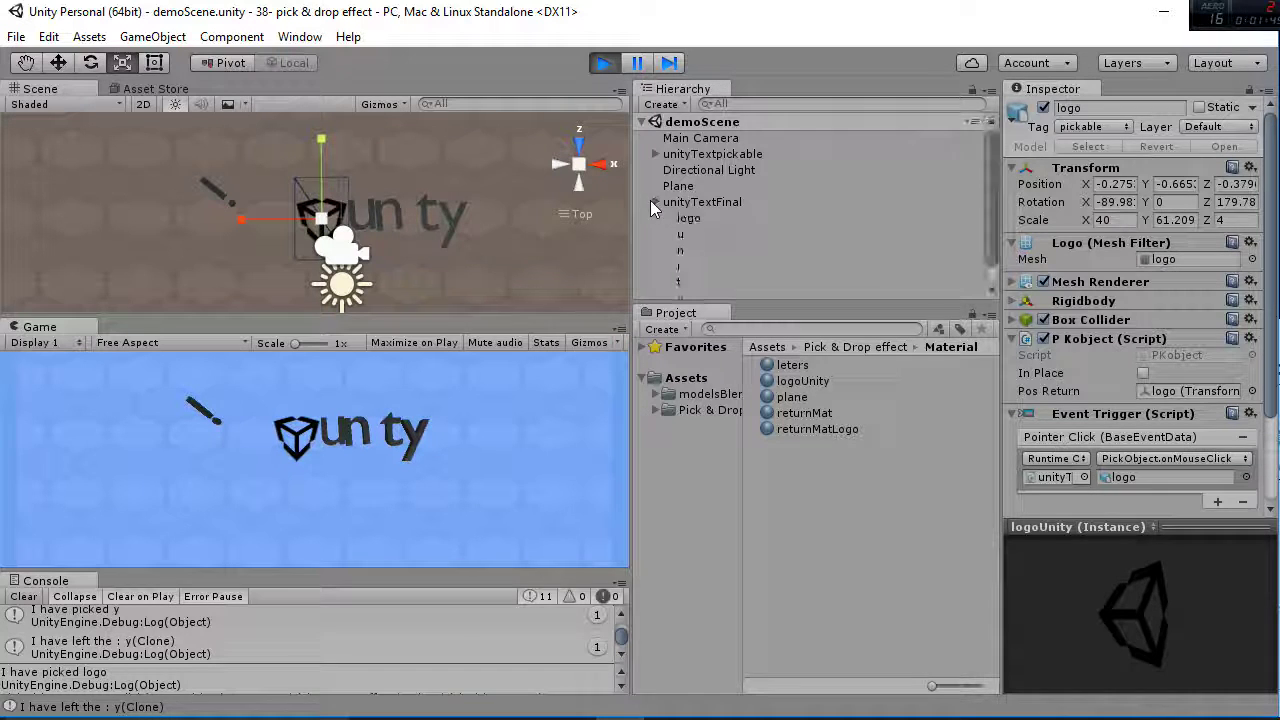
{"action": "left_click", "coordinate": [697, 219]}
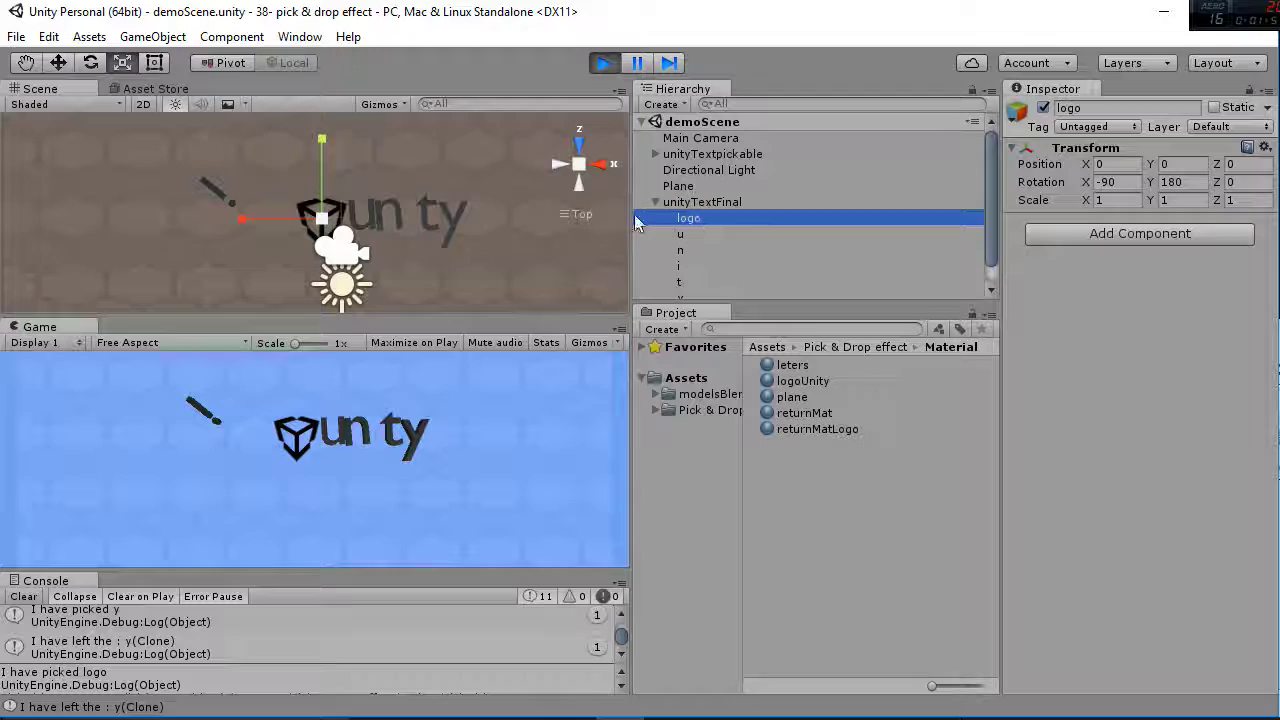
{"action": "left_click", "coordinate": [690, 235]}
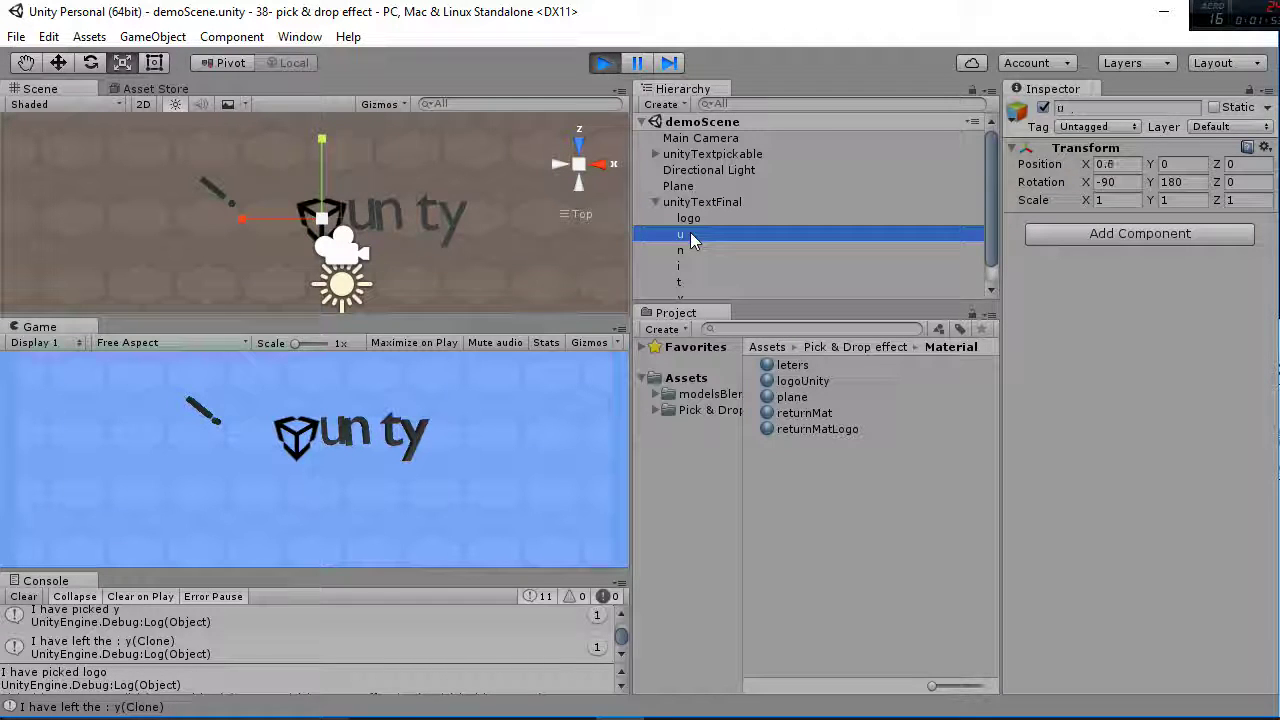
{"action": "left_click", "coordinate": [734, 250]}
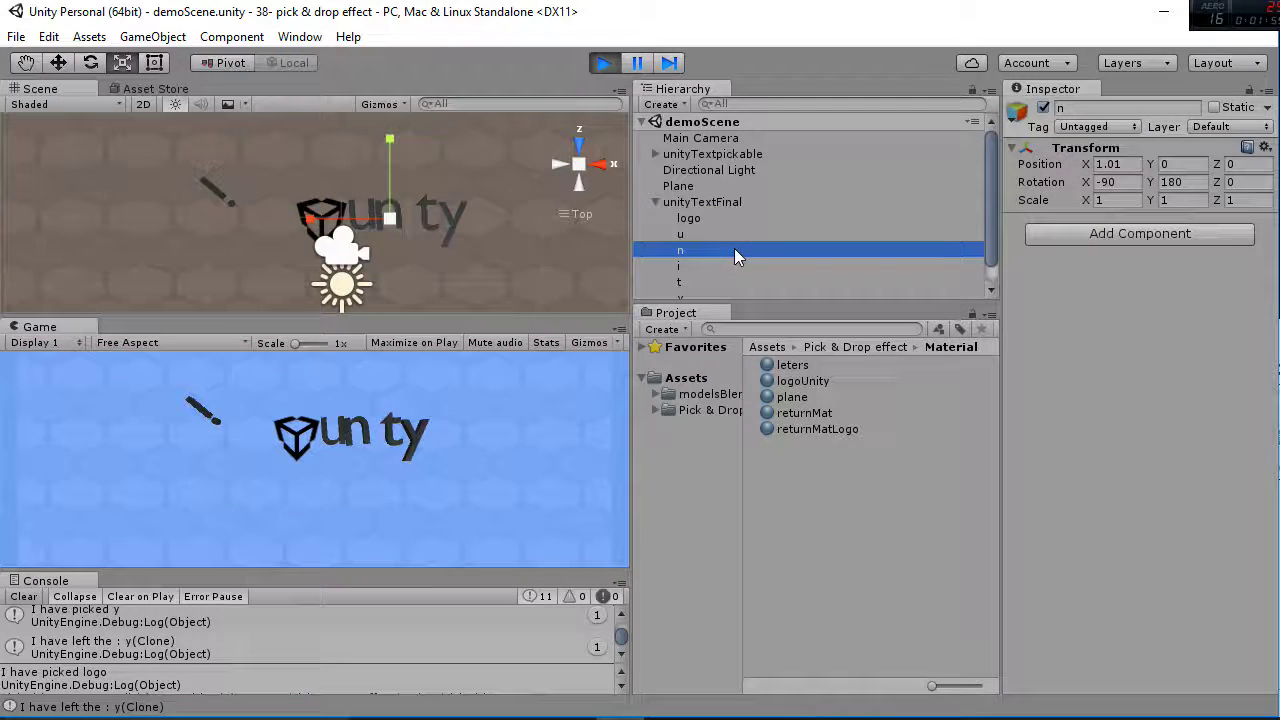
{"action": "key", "text": "Down"}
{"action": "key", "text": "Down"}
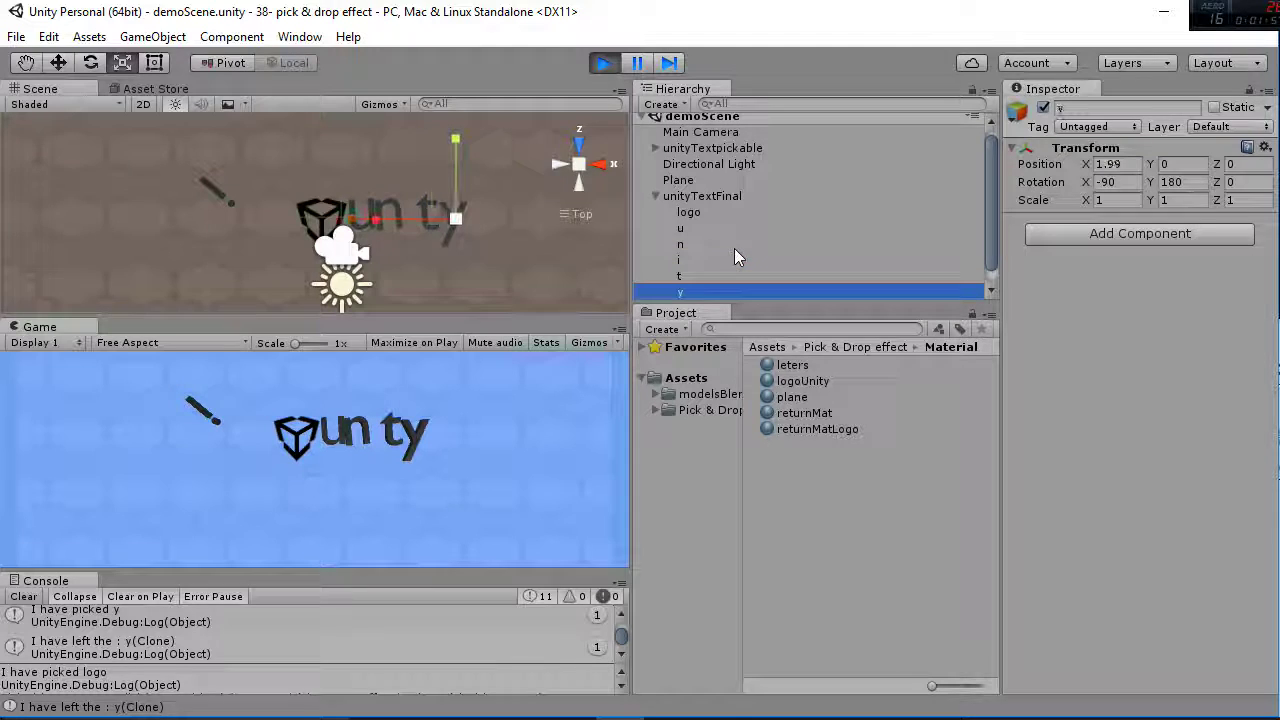
{"action": "key", "text": "Up"}
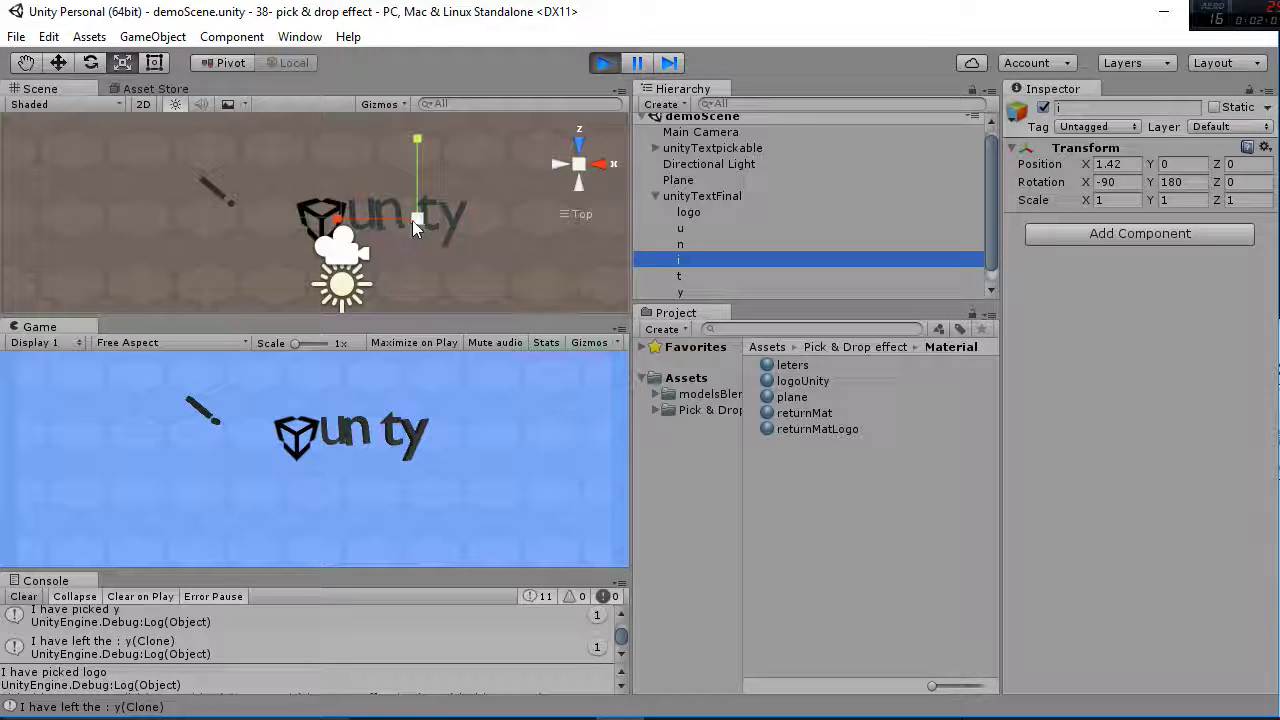
Place the letter i in the remaining gap of the unity word and stop Play mode
{"action": "left_click", "coordinate": [205, 412]}
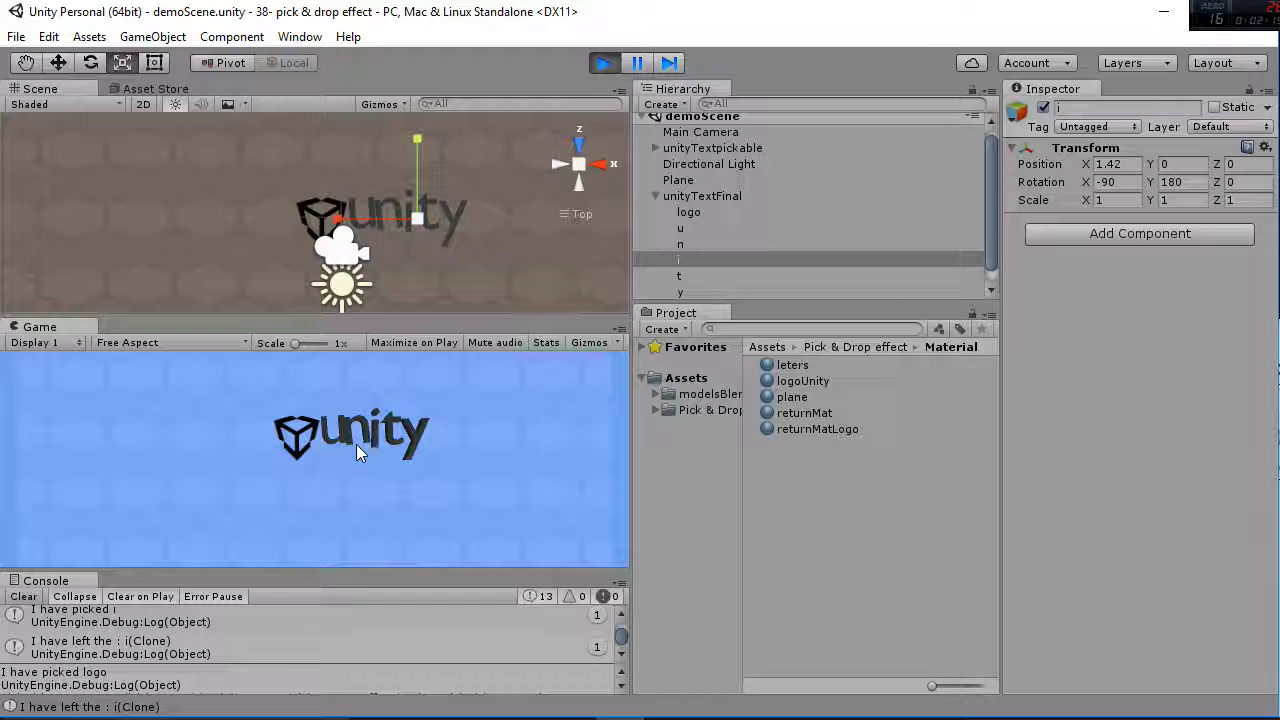
{"action": "left_click", "coordinate": [604, 63]}
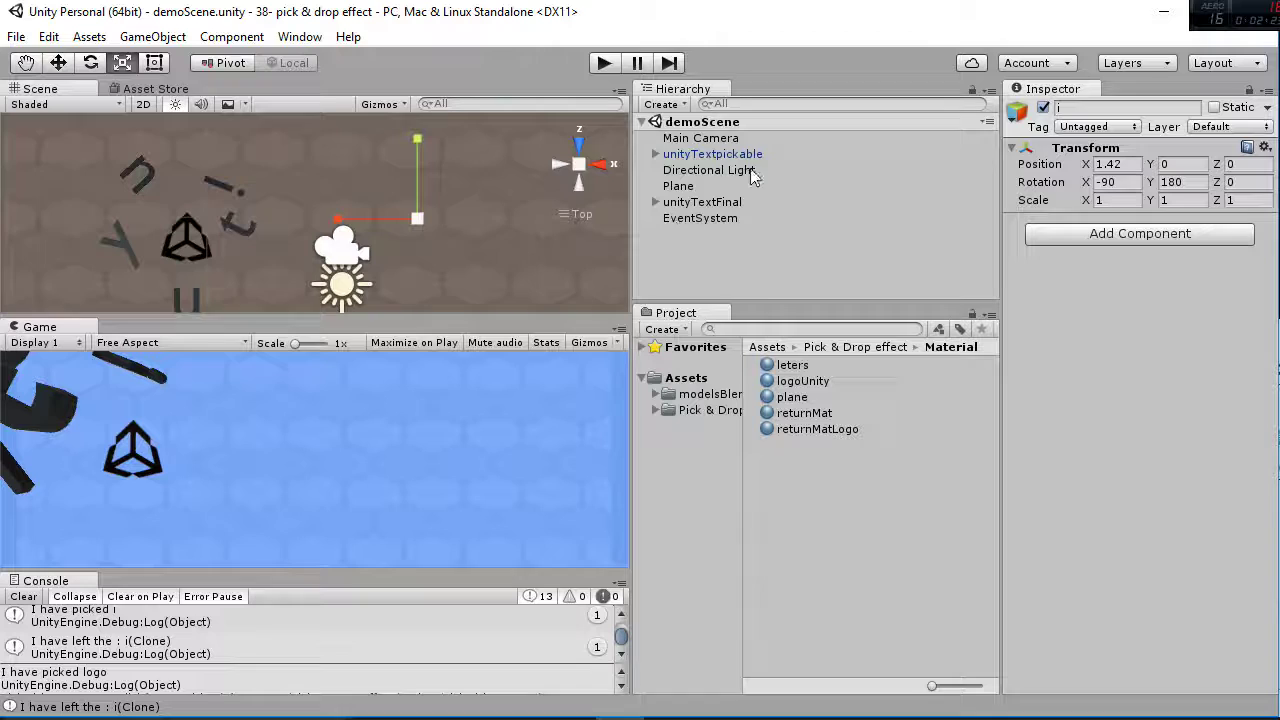
Inspect the Pick Object component on unityTextpickable and open its PickObject script in MonoDevelop, moving the editor window clear of the Hierarchy
{"action": "left_click", "coordinate": [723, 158]}
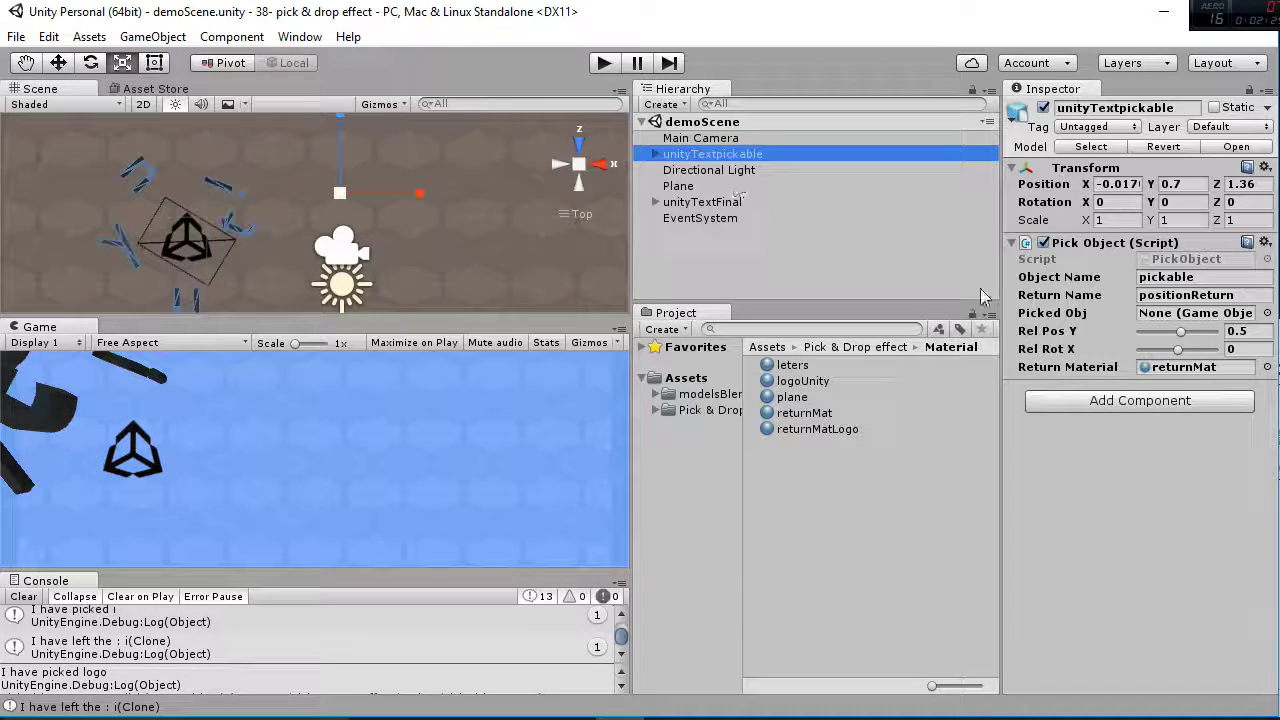
{"action": "left_click", "coordinate": [1165, 260]}
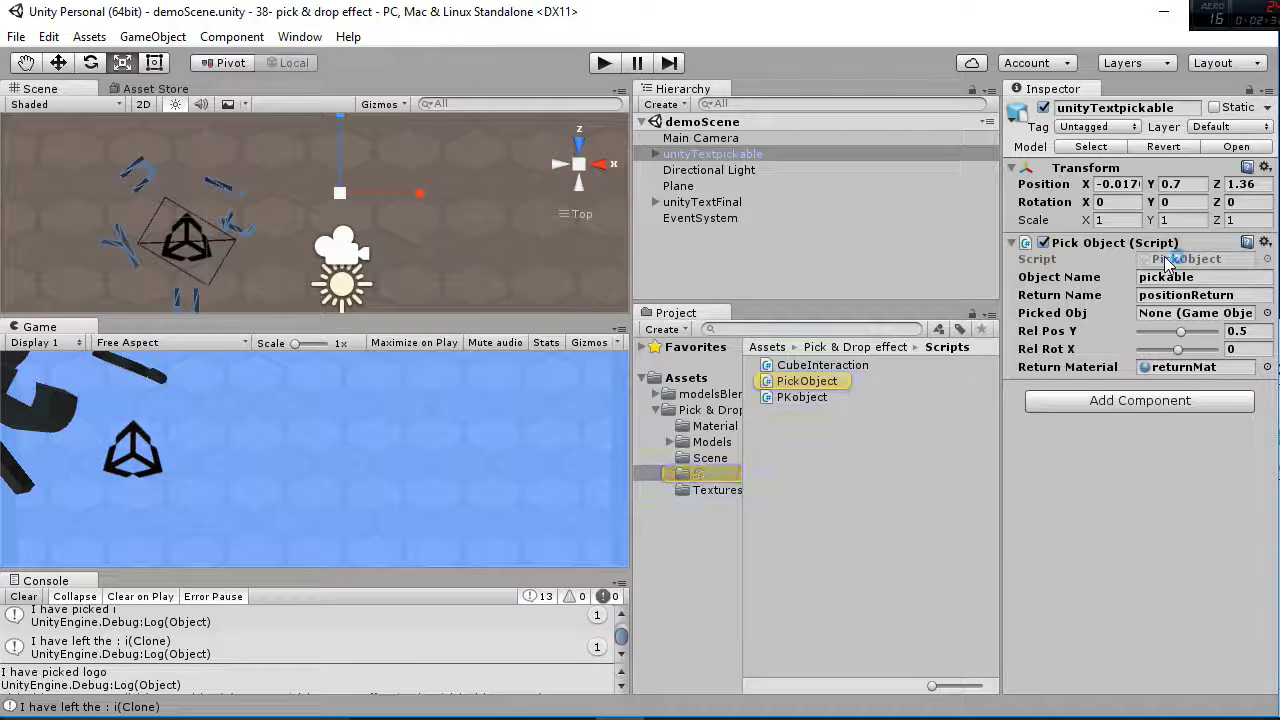
{"action": "double_click", "coordinate": [1164, 256]}
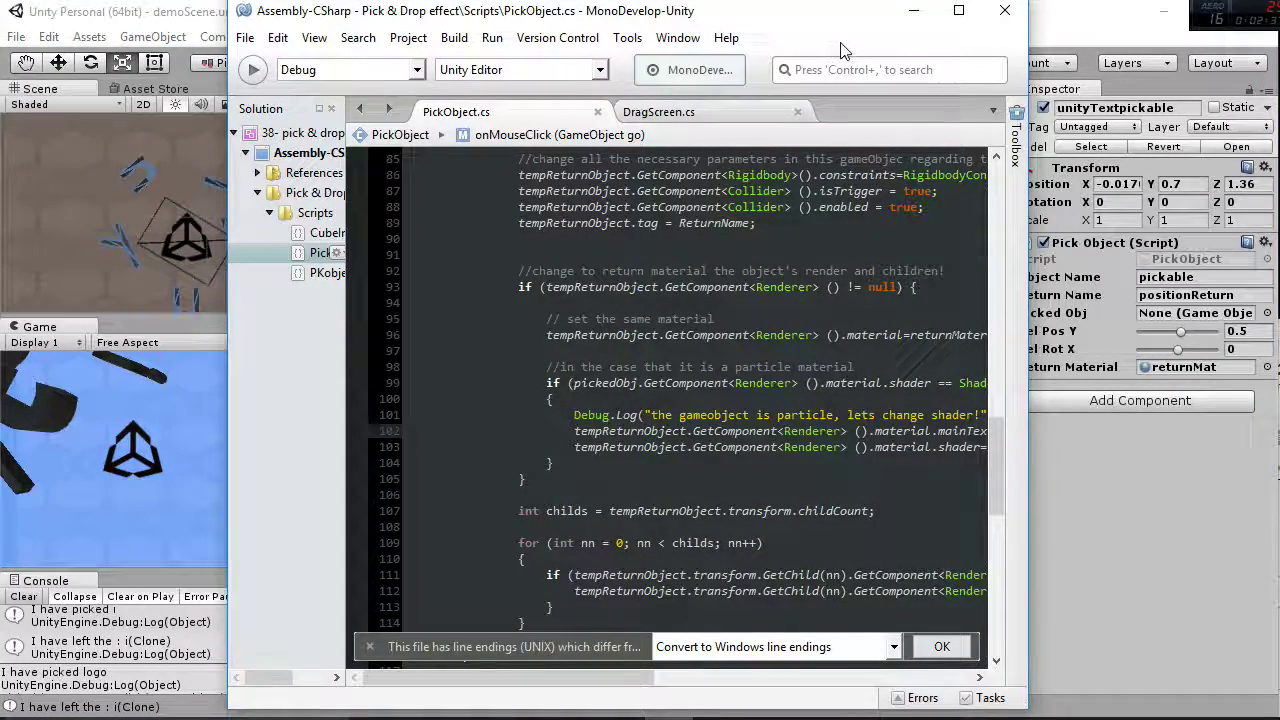
{"action": "left_click_drag", "start_coordinate": [818, 24], "coordinate": [706, 344]}
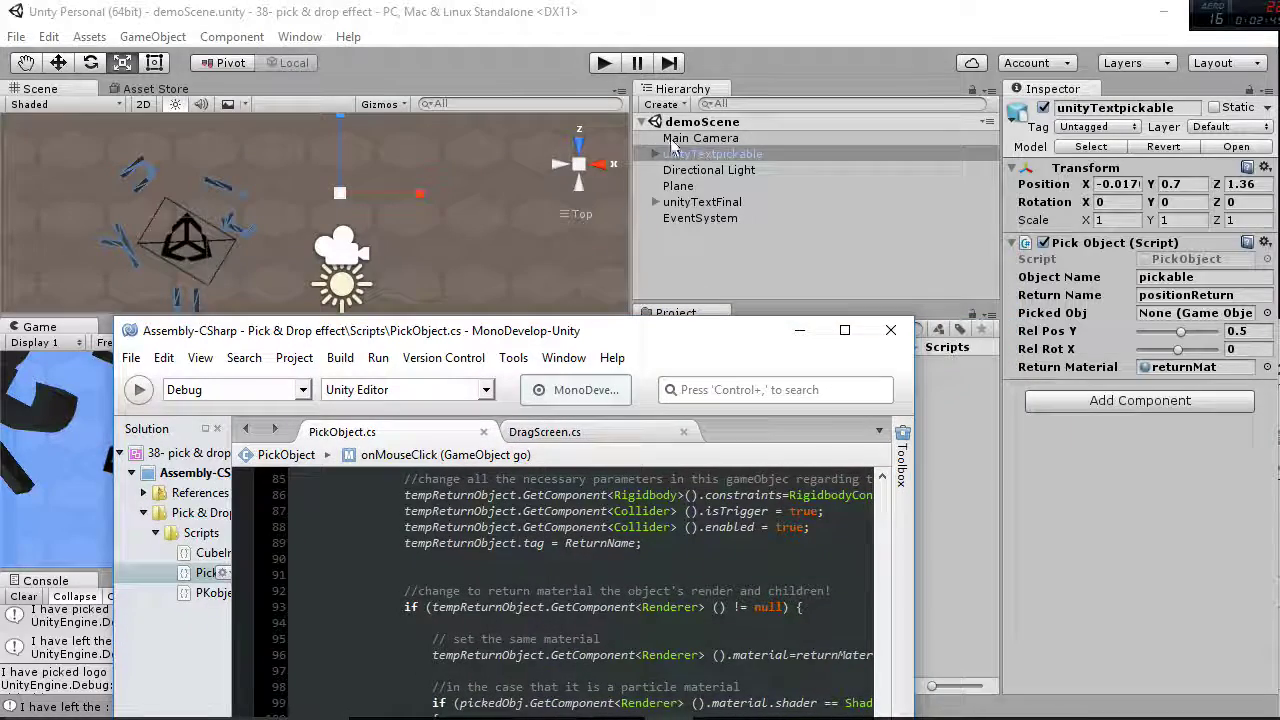
Expand unityTextpickable and examine the components of its logo and letter children, its own Pick Object component, and the Plane
{"action": "left_click", "coordinate": [657, 157]}
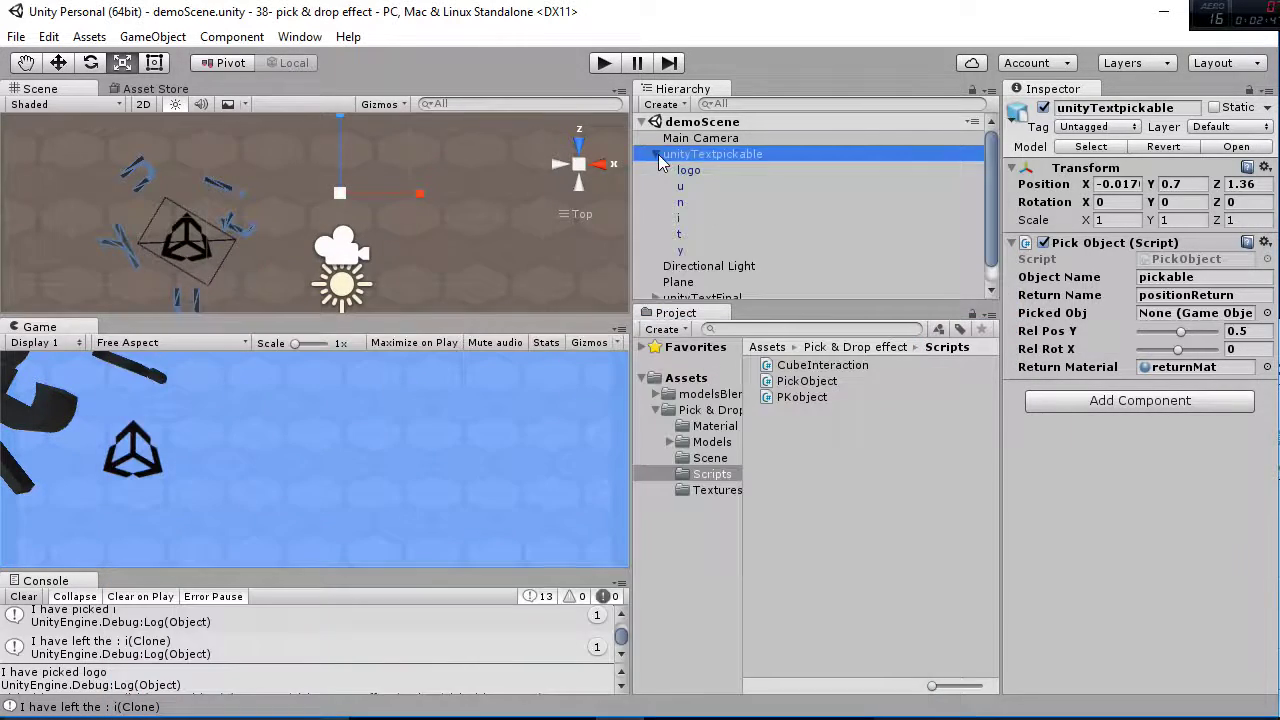
{"action": "left_click", "coordinate": [721, 170]}
{"action": "left_click", "coordinate": [717, 186]}
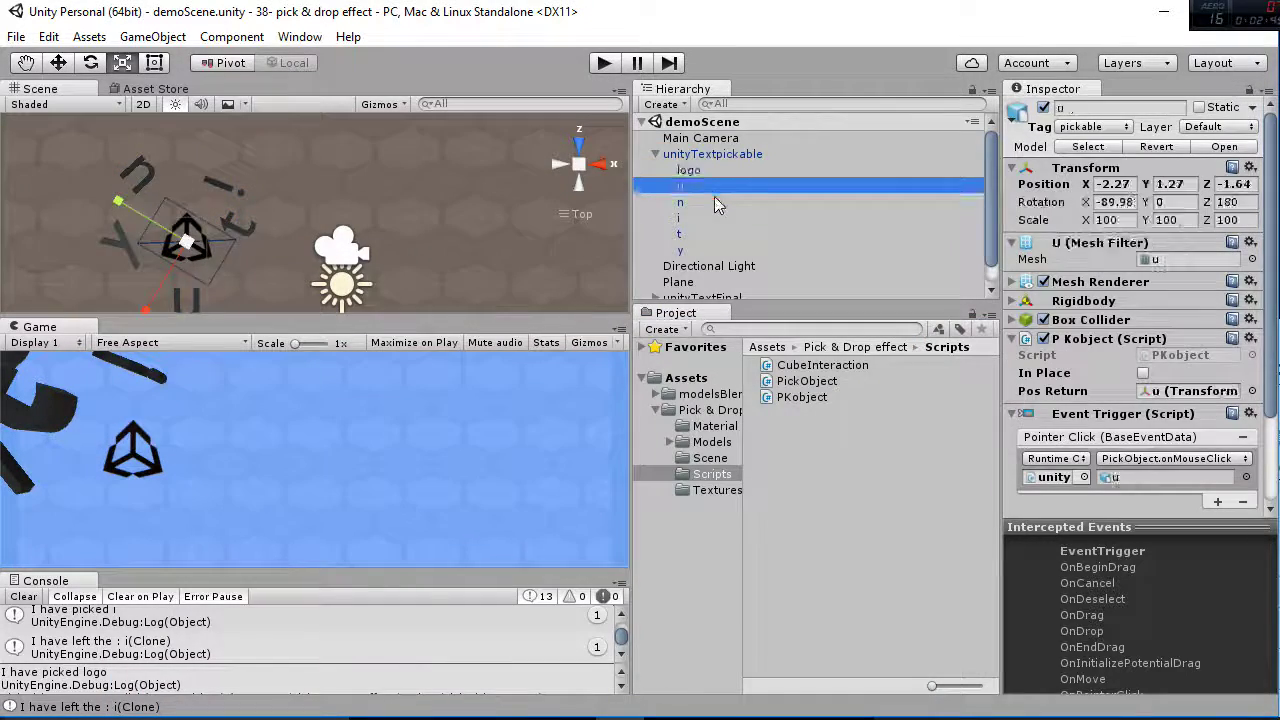
{"action": "left_click", "coordinate": [712, 202]}
{"action": "left_click", "coordinate": [714, 218]}
{"action": "left_click", "coordinate": [718, 234]}
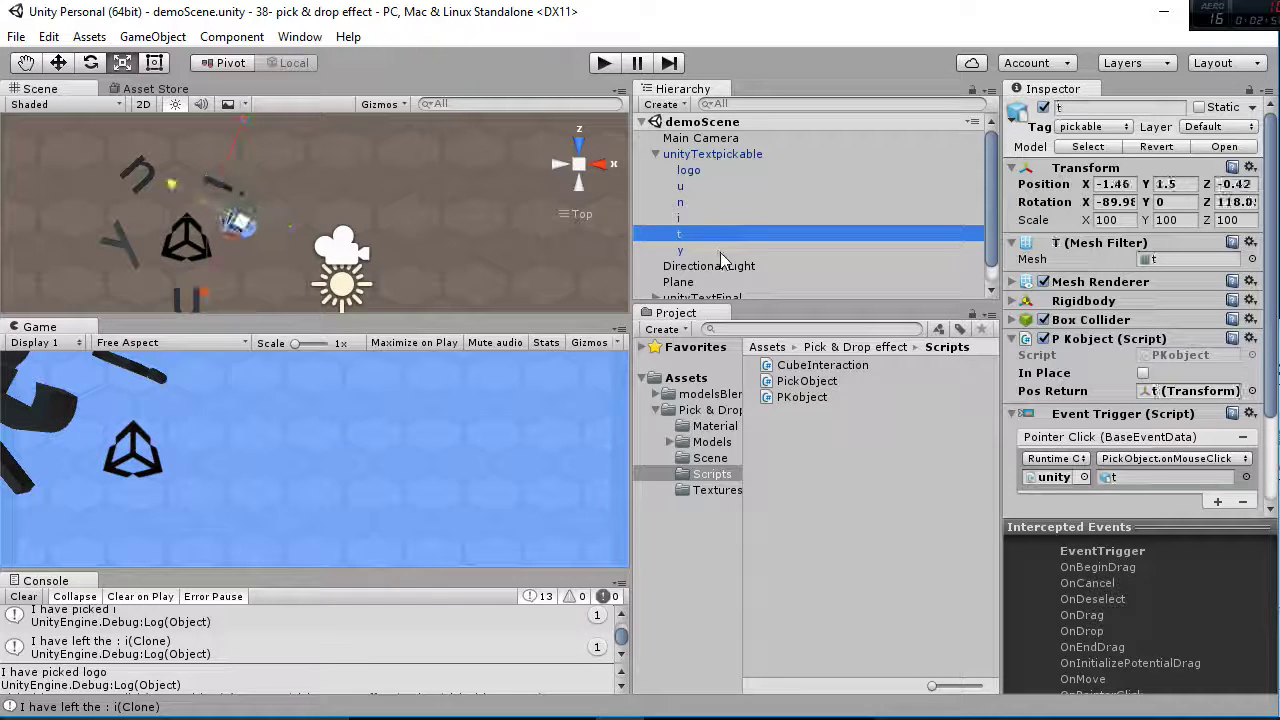
{"action": "left_click", "coordinate": [721, 252]}
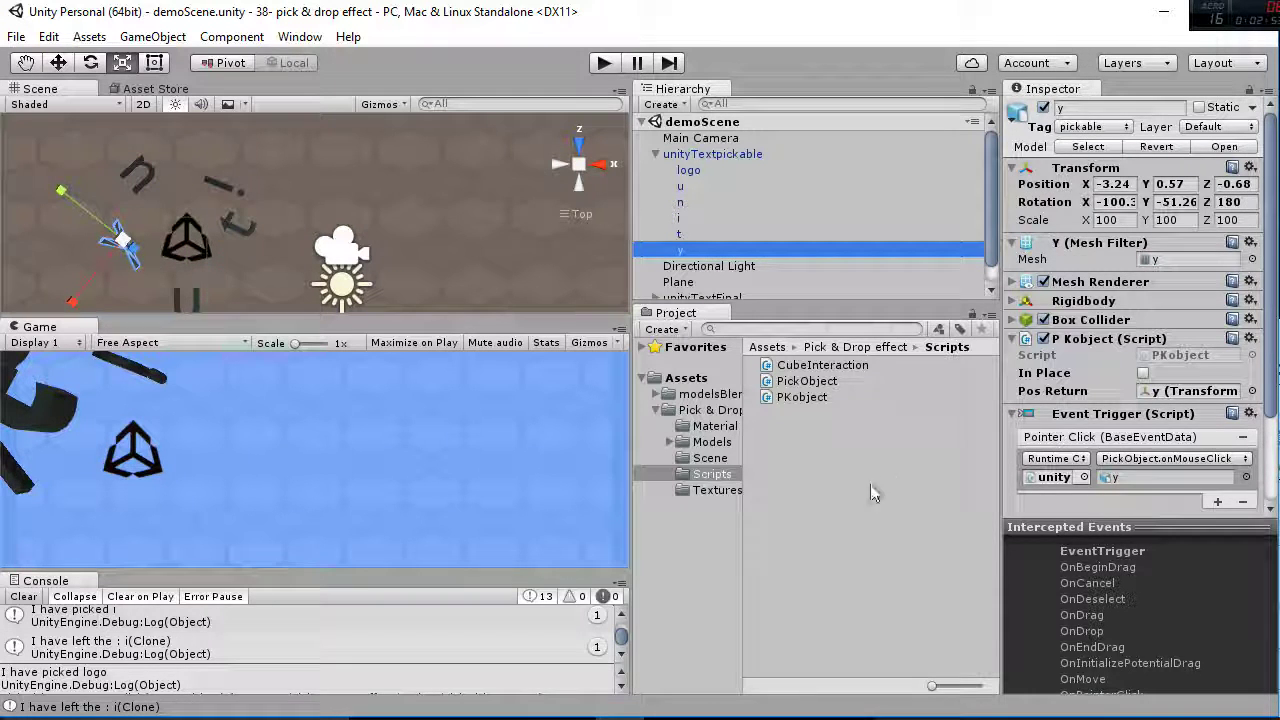
{"action": "left_click", "coordinate": [705, 156]}
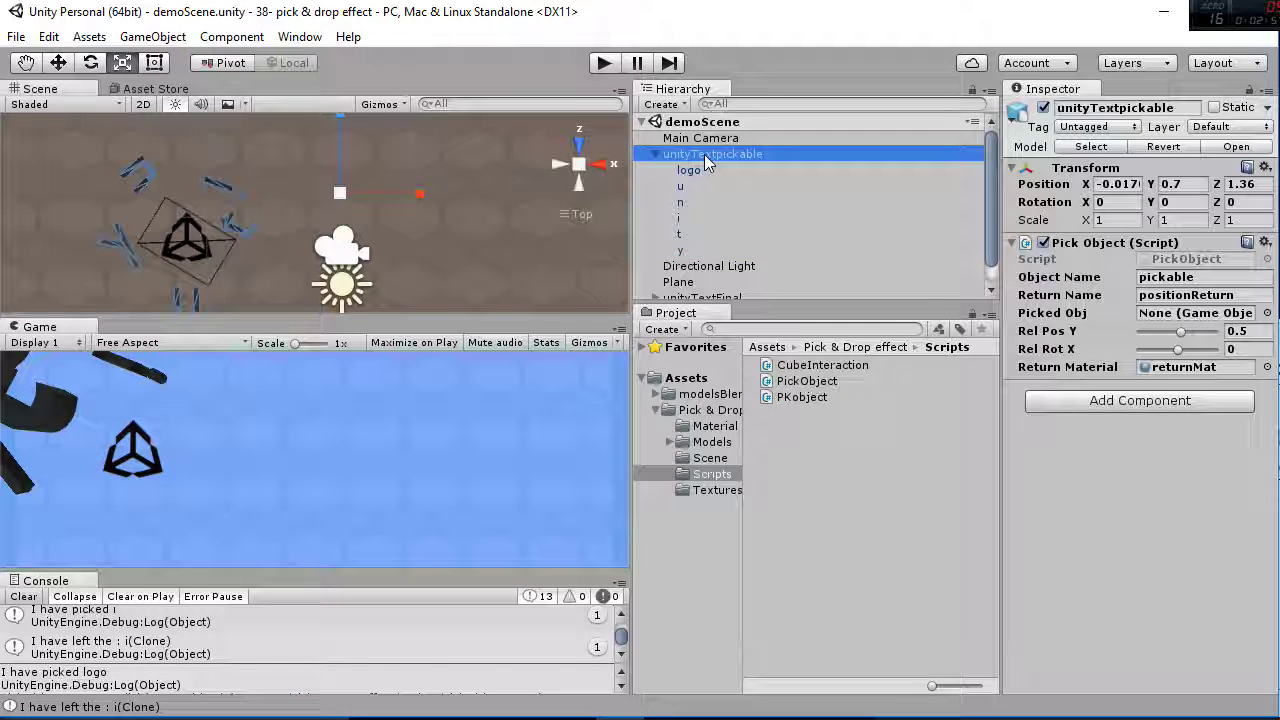
{"action": "left_click", "coordinate": [711, 284]}
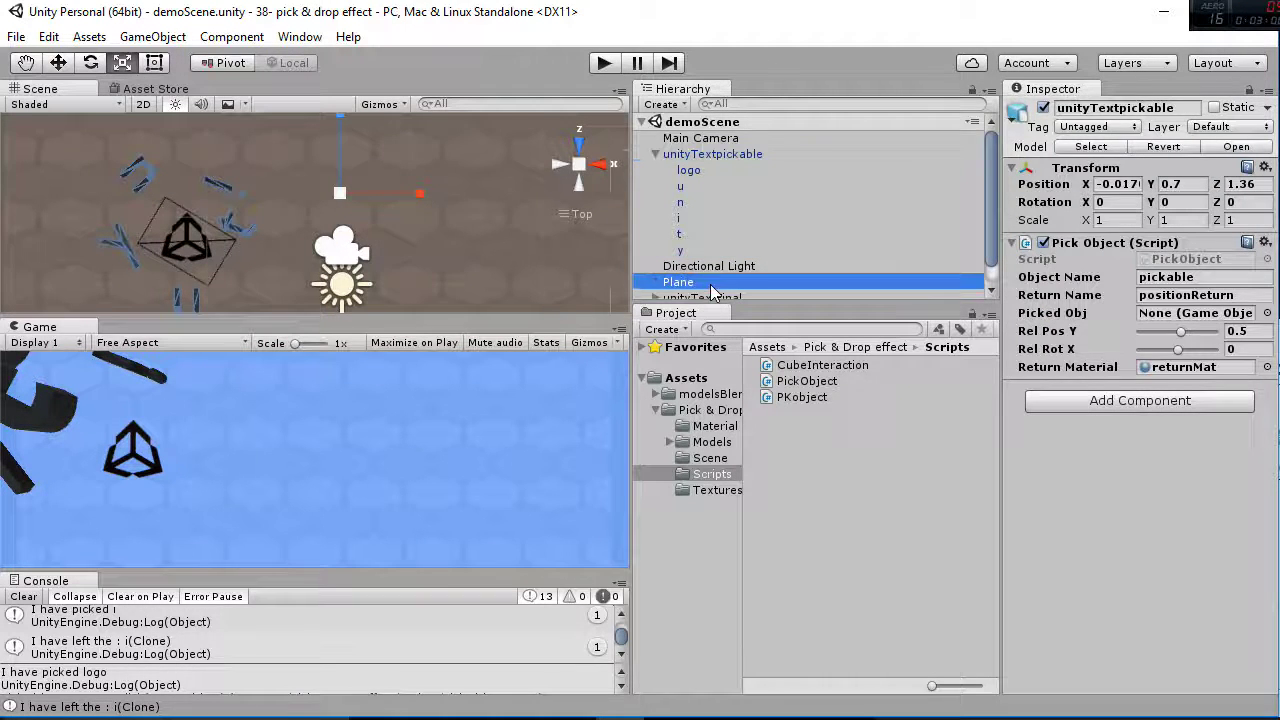
Switch to MonoDevelop, reposition and widen its window, and bring the FixedUpdate function of PickObject.cs into view
{"action": "key", "text": "alt+Tab"}
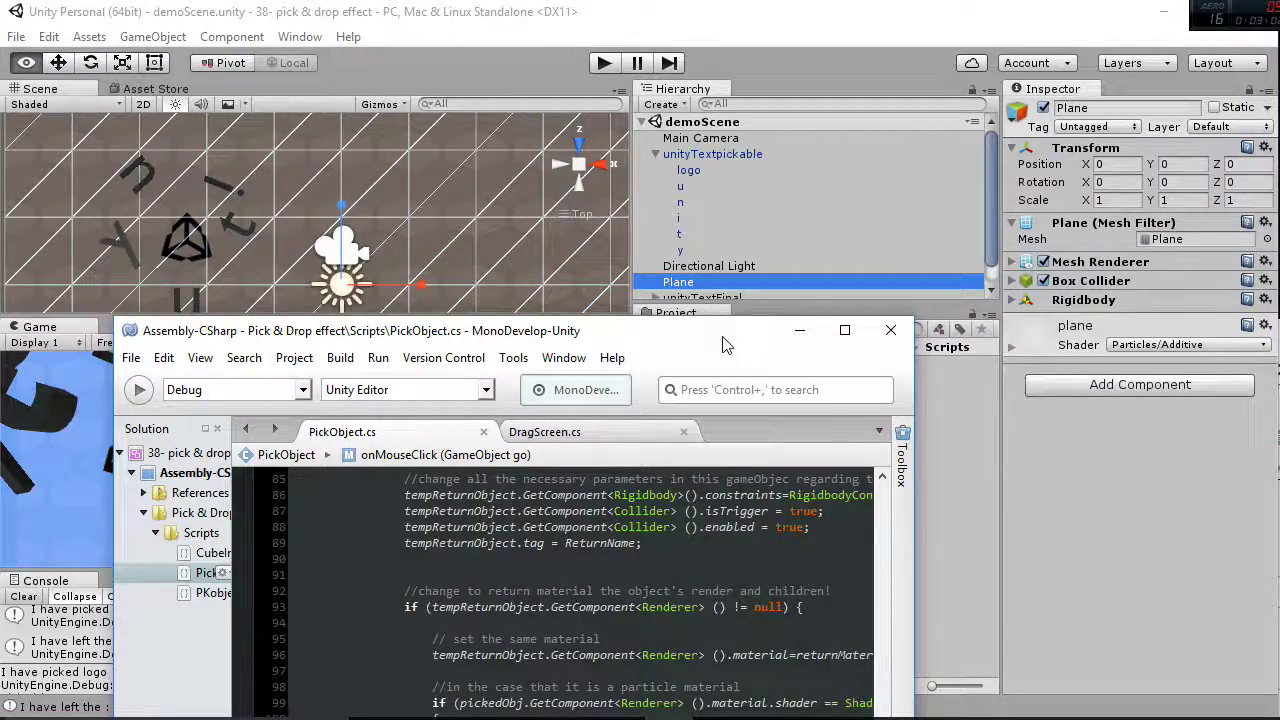
{"action": "left_click_drag", "start_coordinate": [726, 345], "coordinate": [806, 44]}
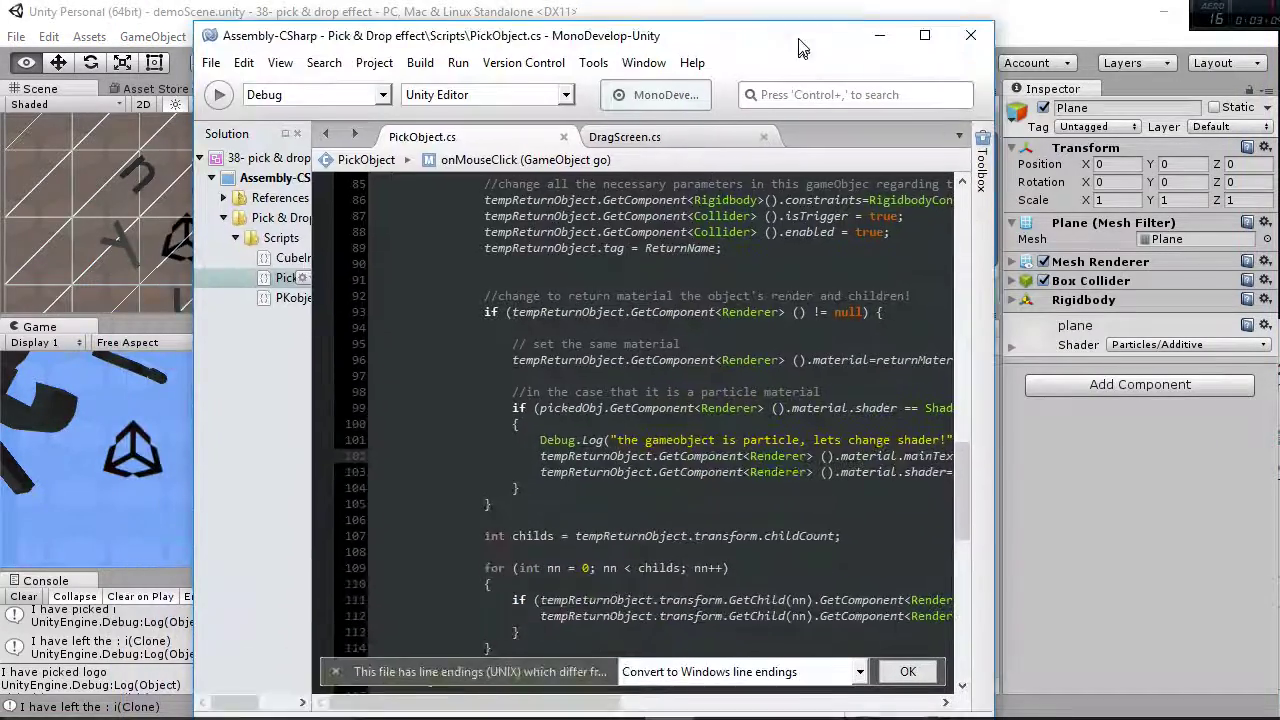
{"action": "scroll", "coordinate": [757, 370], "scroll_direction": "up", "scroll_amount": 10}
{"action": "scroll", "coordinate": [757, 369], "scroll_direction": "up", "scroll_amount": 12}
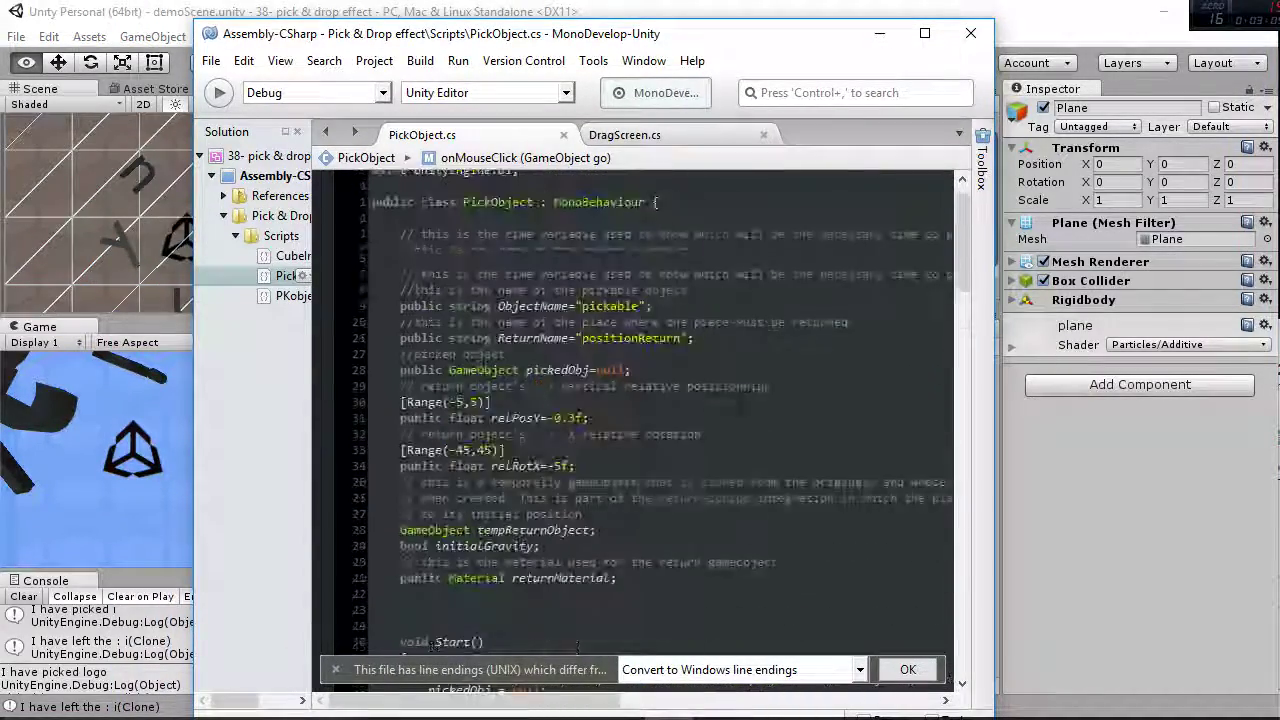
{"action": "scroll", "coordinate": [729, 437], "scroll_direction": "down", "scroll_amount": 4}
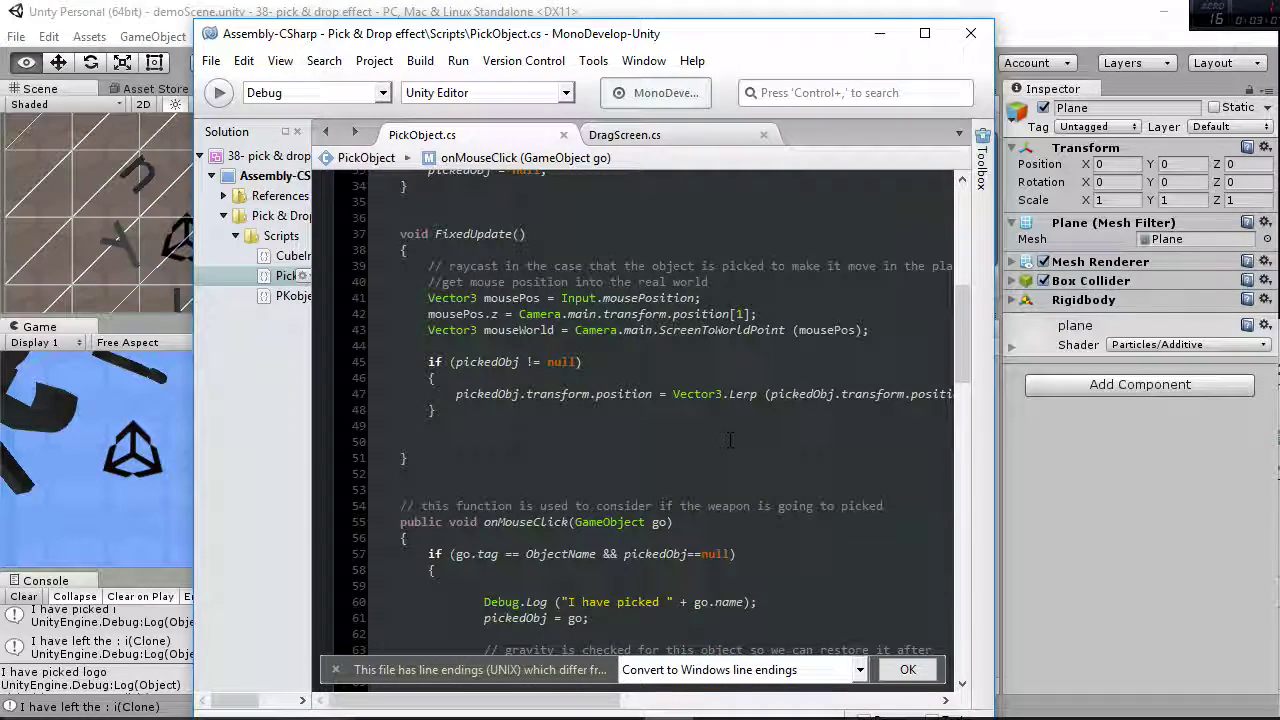
{"action": "left_click_drag", "start_coordinate": [996, 400], "coordinate": [1192, 397]}
Highlight the three mouse position lines in FixedUpdate and examine the pickedObj check and its Vector3.Lerp movement
{"action": "left_click", "coordinate": [428, 298]}
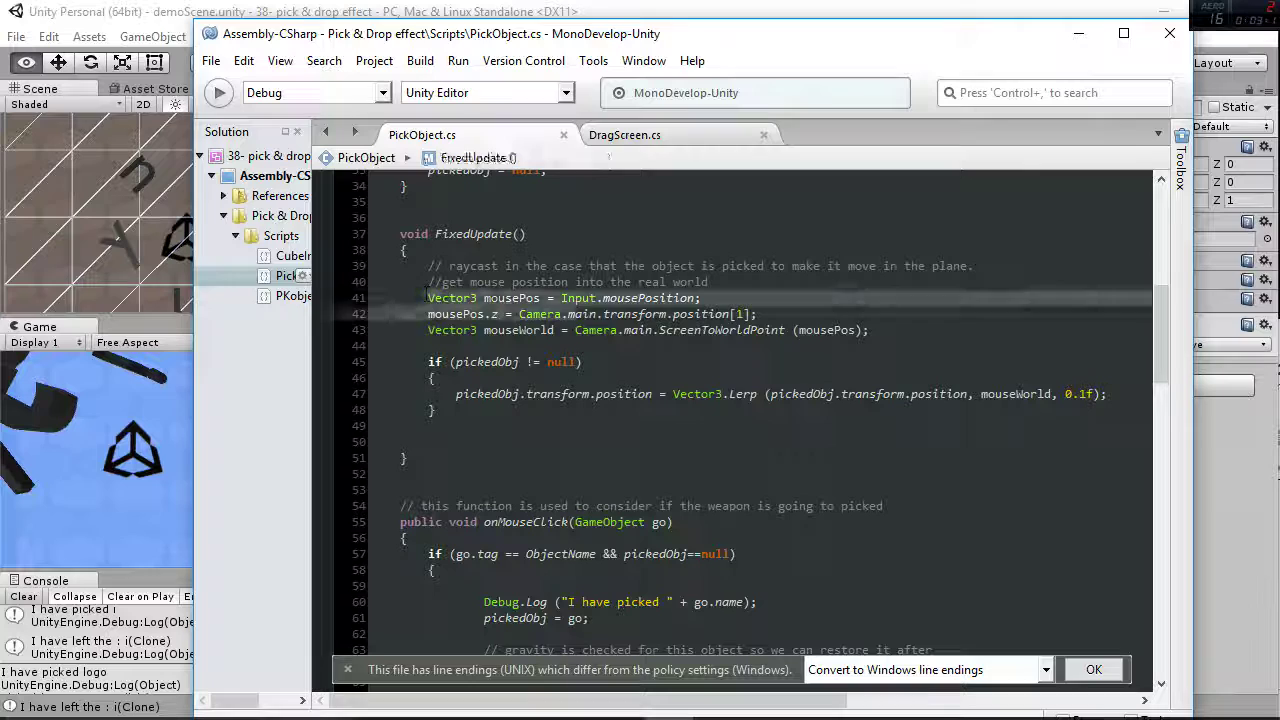
{"action": "left_click_drag", "start_coordinate": [428, 298], "coordinate": [851, 329]}
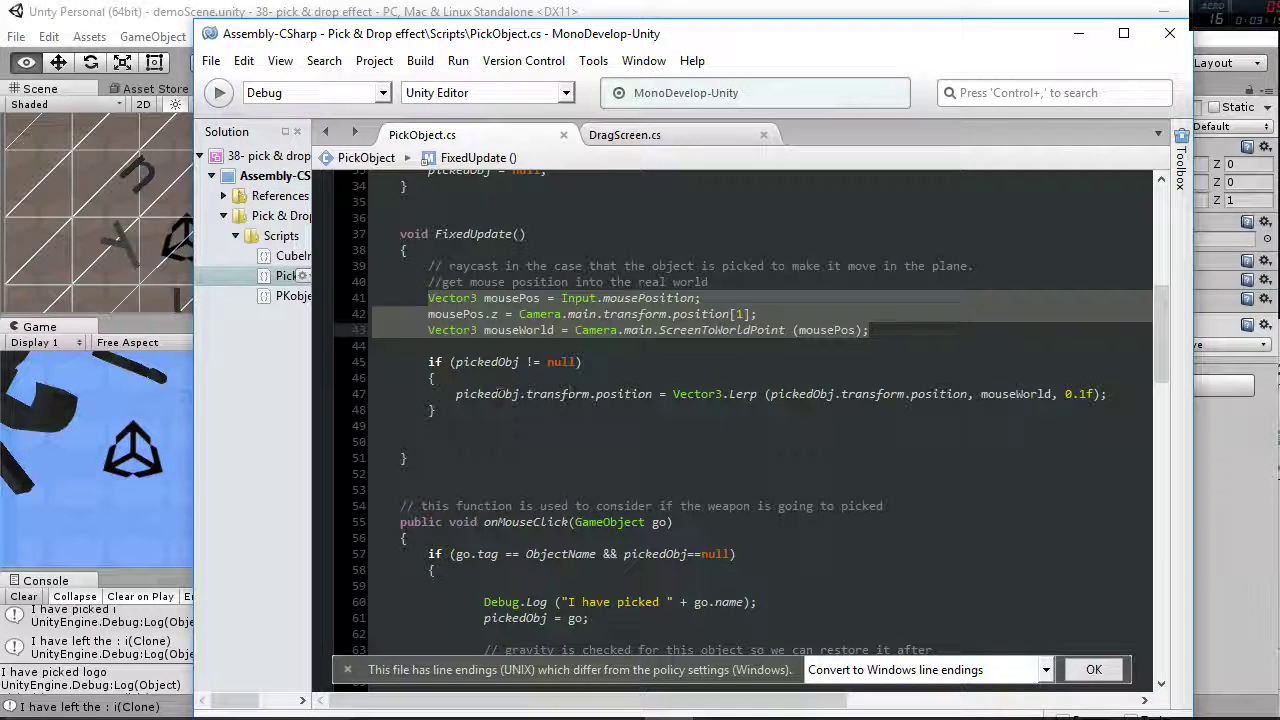
{"action": "left_click", "coordinate": [484, 394]}
{"action": "double_click", "coordinate": [470, 362]}
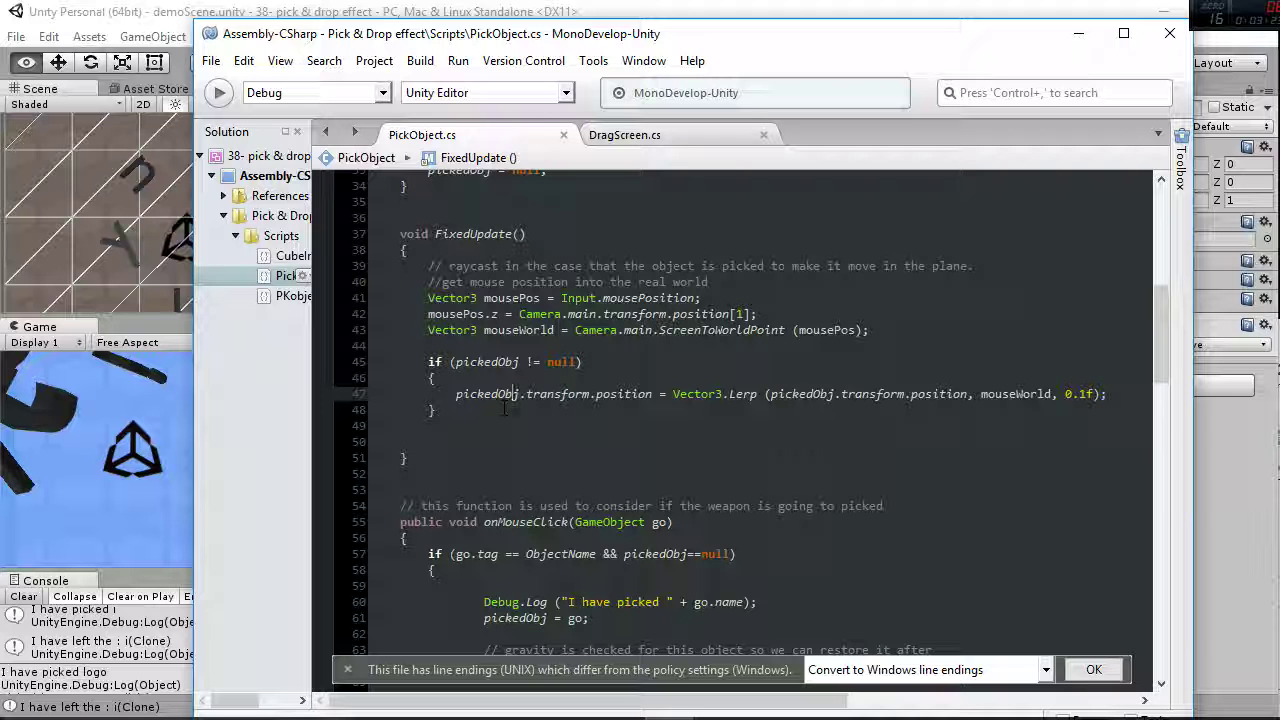
Read through onMouseClick, from the picked object and gravity code to the return section, and highlight the PKobject objectScript line
{"action": "scroll", "coordinate": [652, 466], "scroll_direction": "down", "scroll_amount": 3}
{"action": "left_click", "coordinate": [652, 466]}
{"action": "scroll", "coordinate": [655, 478], "scroll_direction": "down", "scroll_amount": 1}
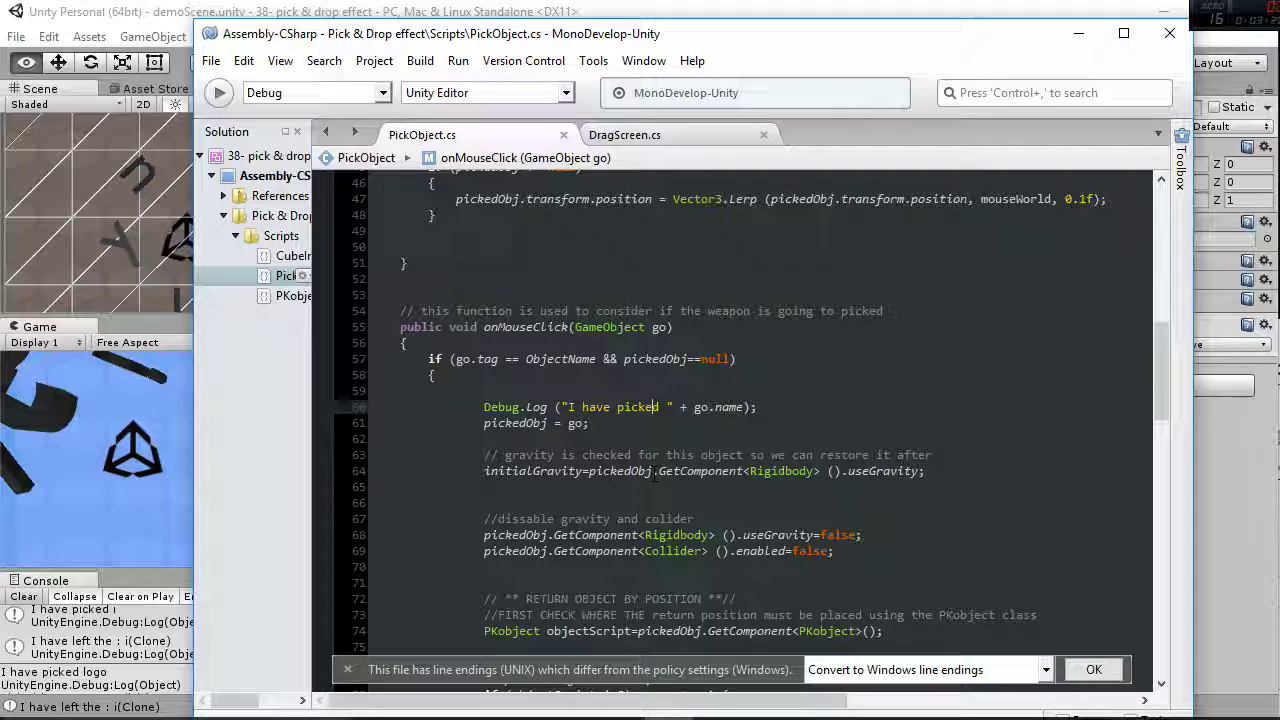
{"action": "scroll", "coordinate": [655, 473], "scroll_direction": "down", "scroll_amount": 1}
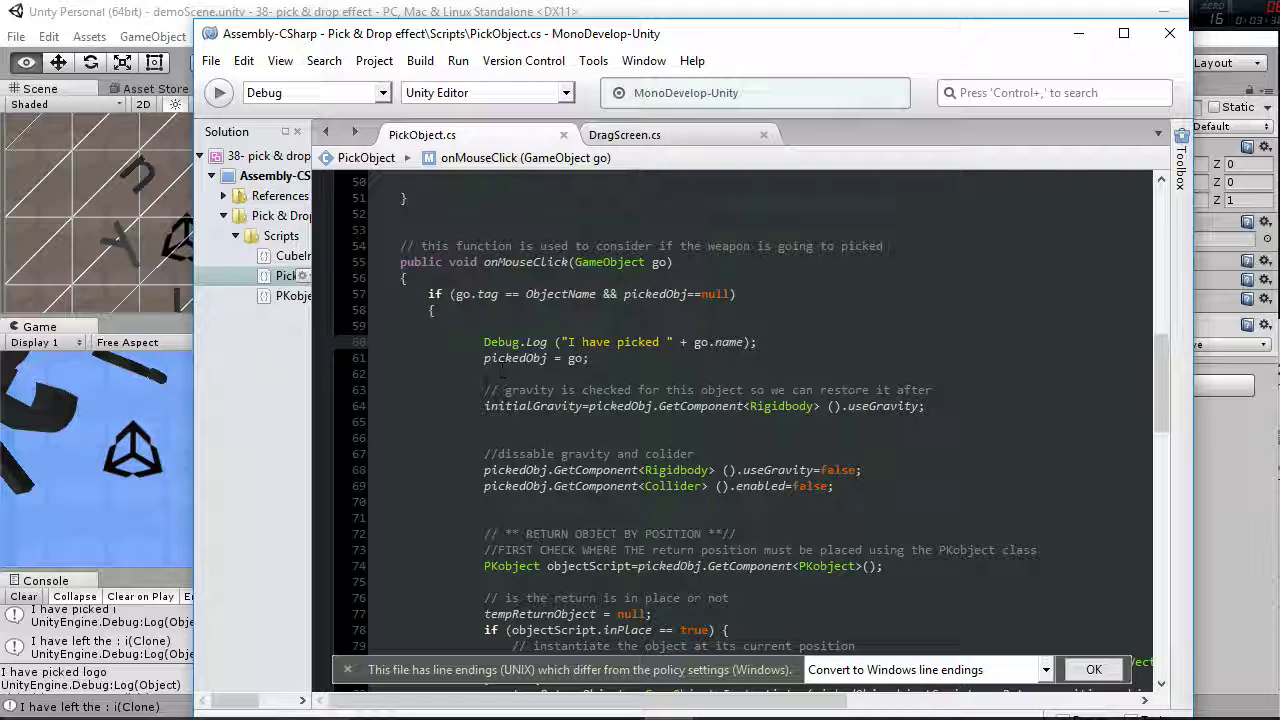
{"action": "scroll", "coordinate": [500, 373], "scroll_direction": "down", "scroll_amount": 1}
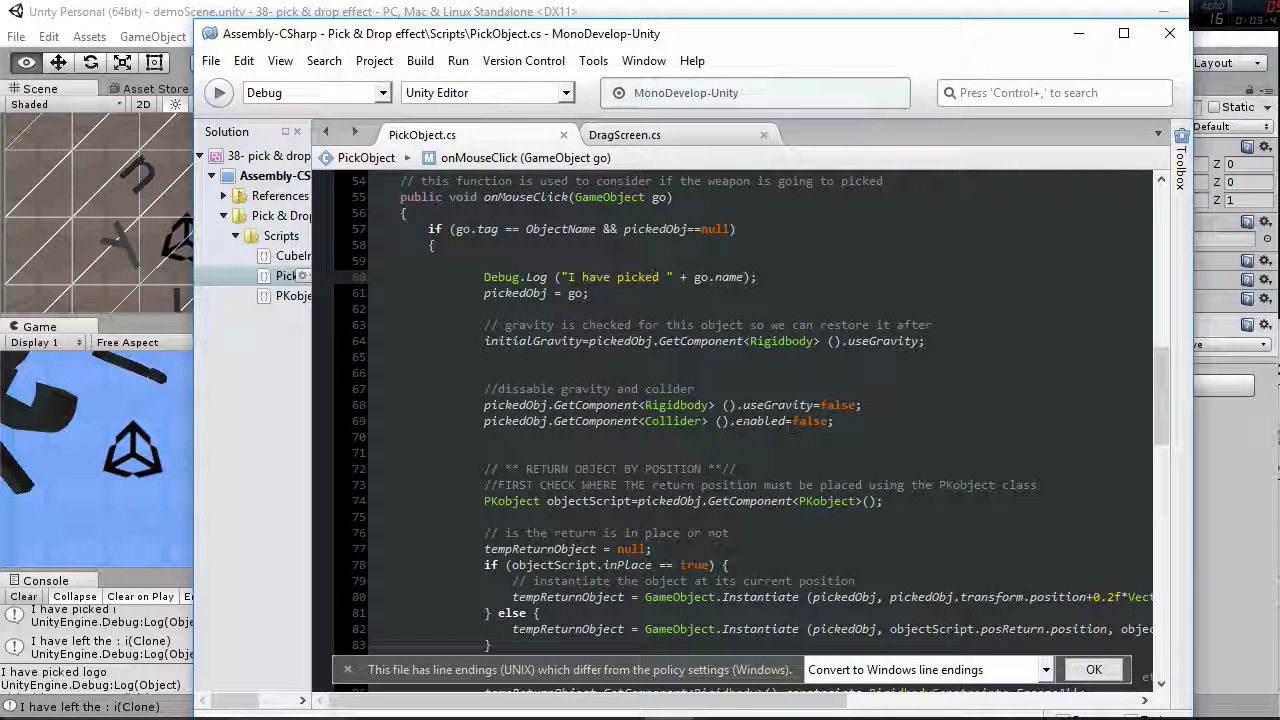
{"action": "scroll", "coordinate": [497, 393], "scroll_direction": "down", "scroll_amount": 1}
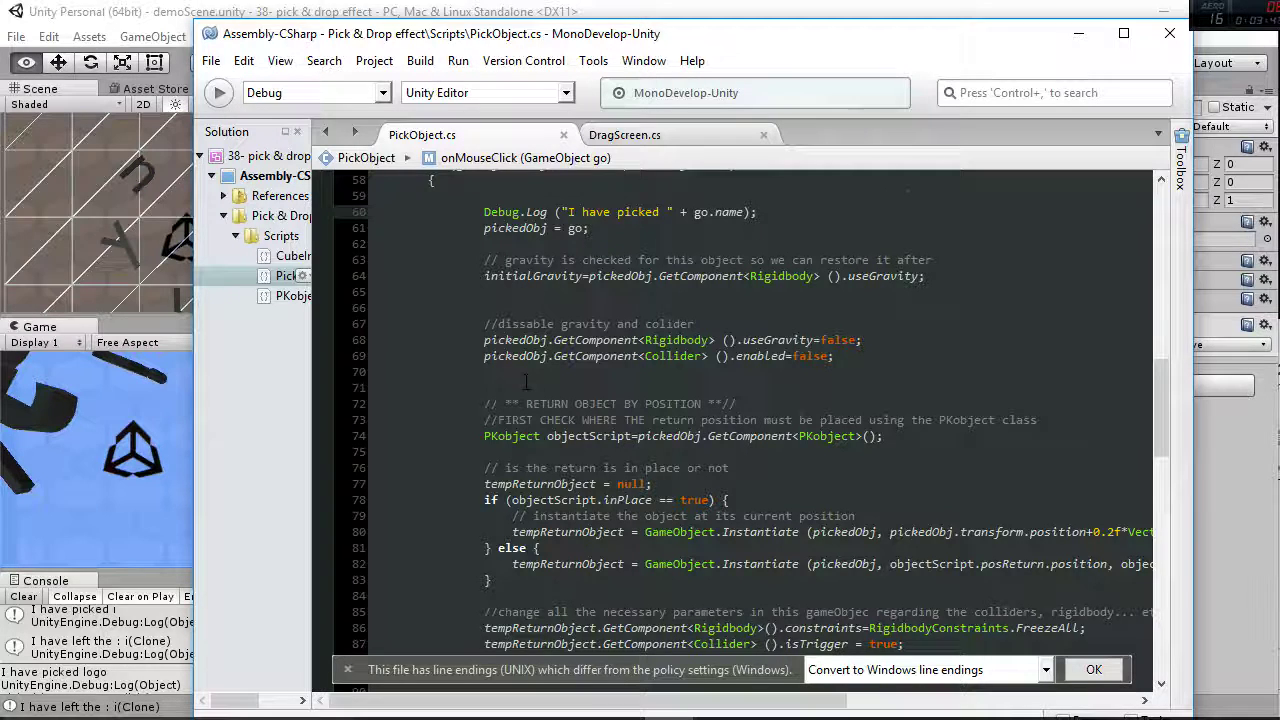
{"action": "scroll", "coordinate": [505, 390], "scroll_direction": "down", "scroll_amount": 1}
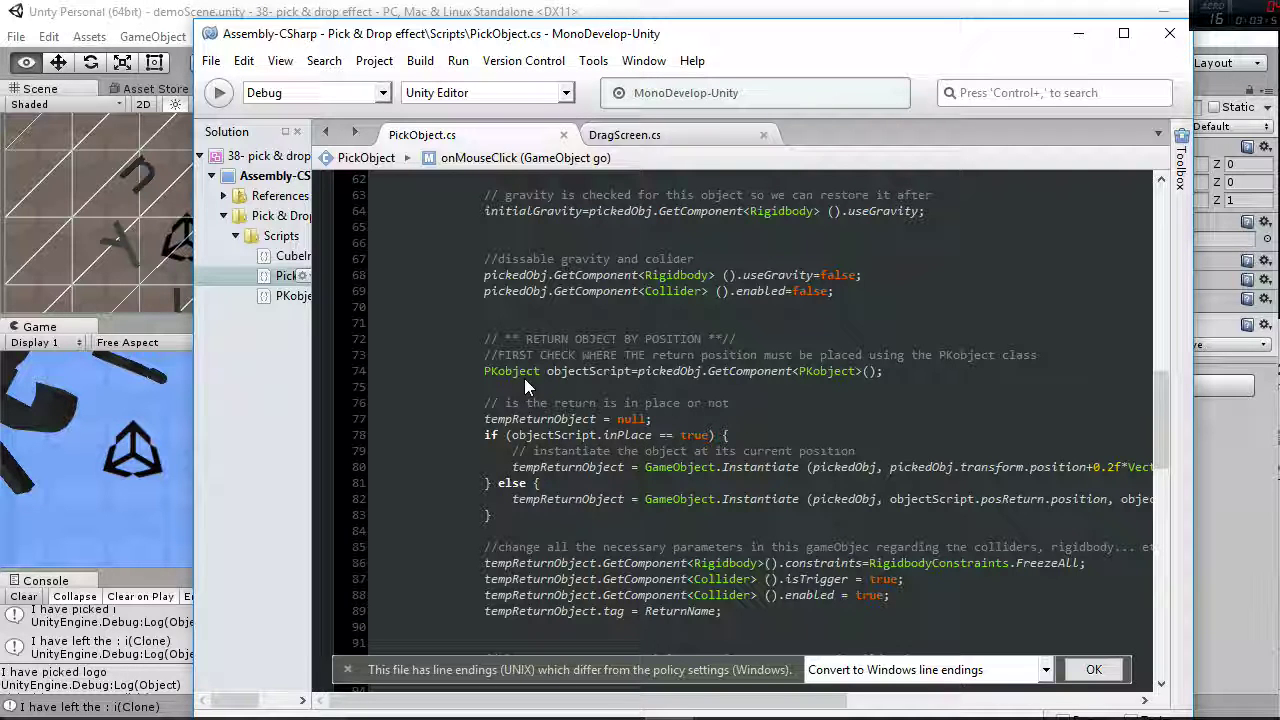
{"action": "scroll", "coordinate": [526, 380], "scroll_direction": "down", "scroll_amount": 1}
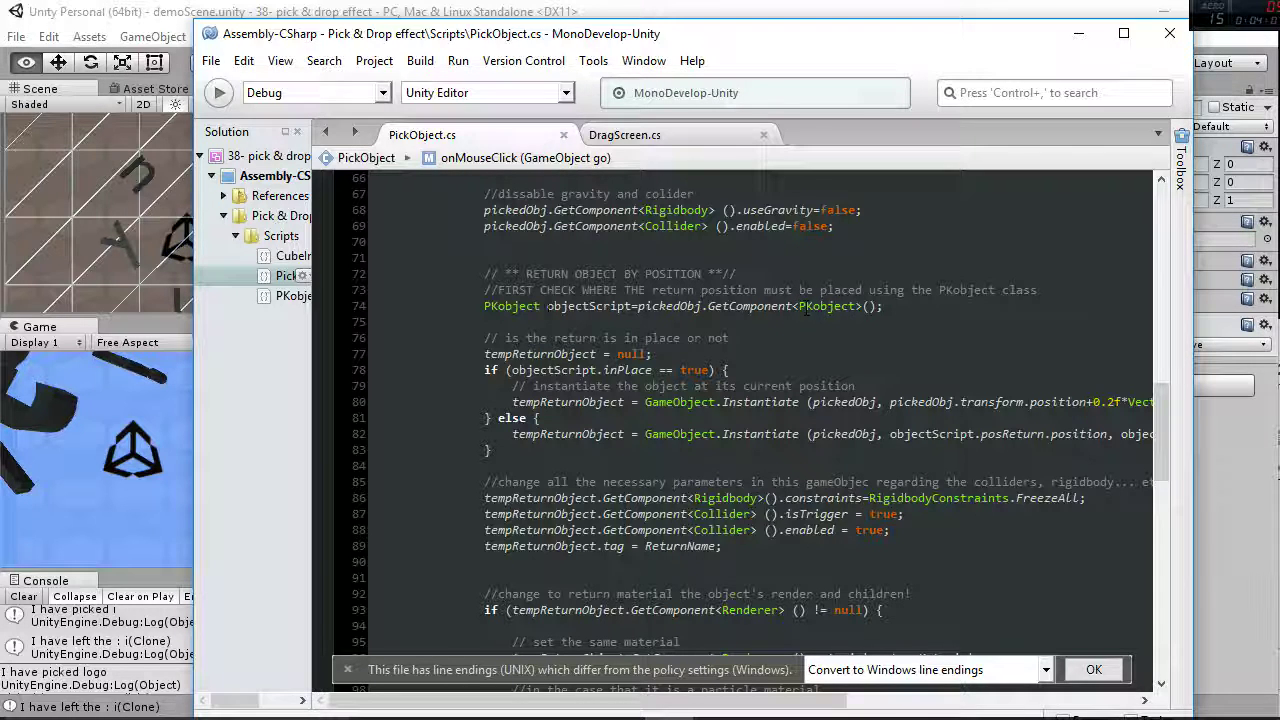
{"action": "left_click", "coordinate": [806, 308]}
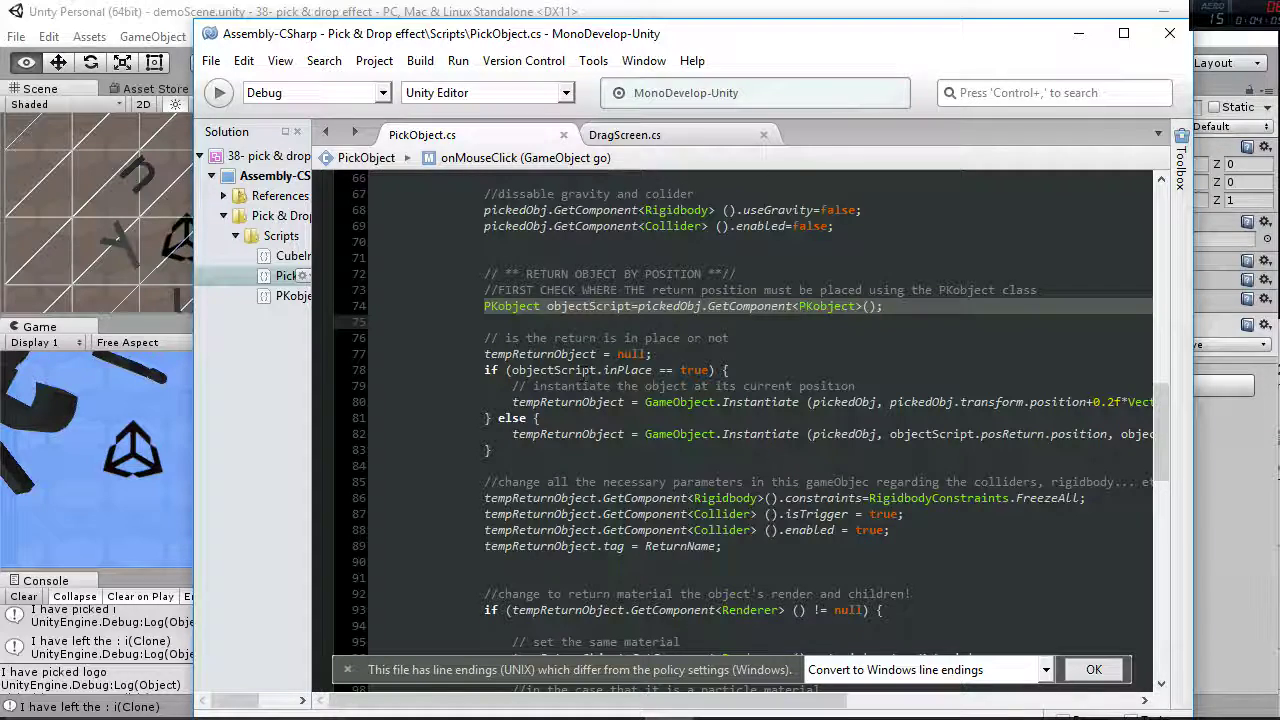
Minimize MonoDevelop to return to Unity, and enable In Place on the P Kobject component of the logo under unityTextpickable
{"action": "left_click_drag", "start_coordinate": [790, 47], "coordinate": [737, 46]}
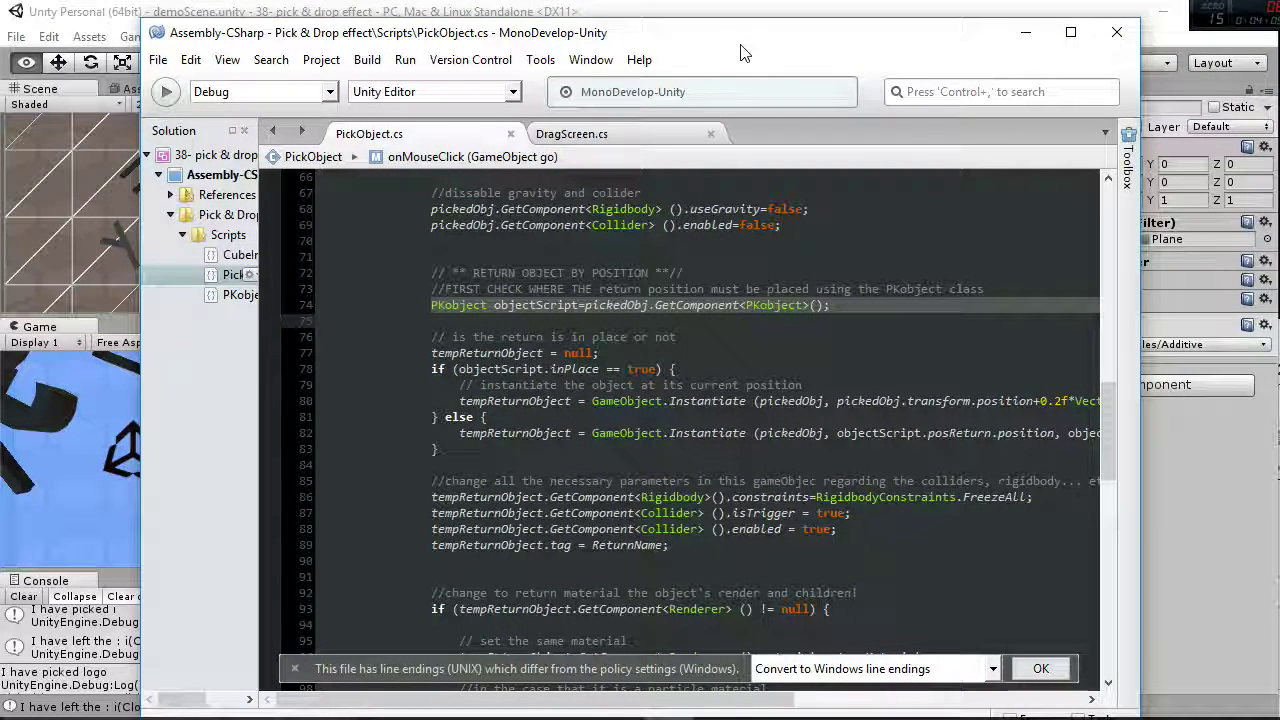
{"action": "left_click", "coordinate": [1020, 40]}
{"action": "left_click", "coordinate": [714, 174]}
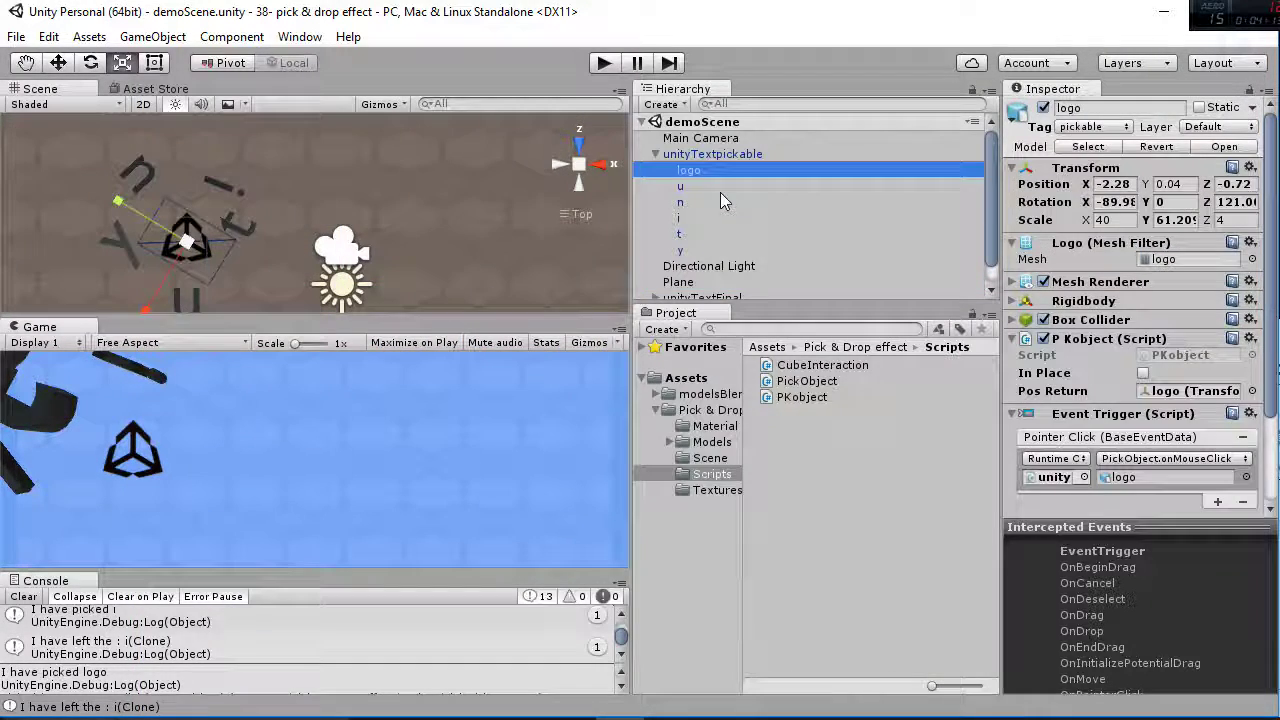
{"action": "left_click", "coordinate": [1143, 375]}
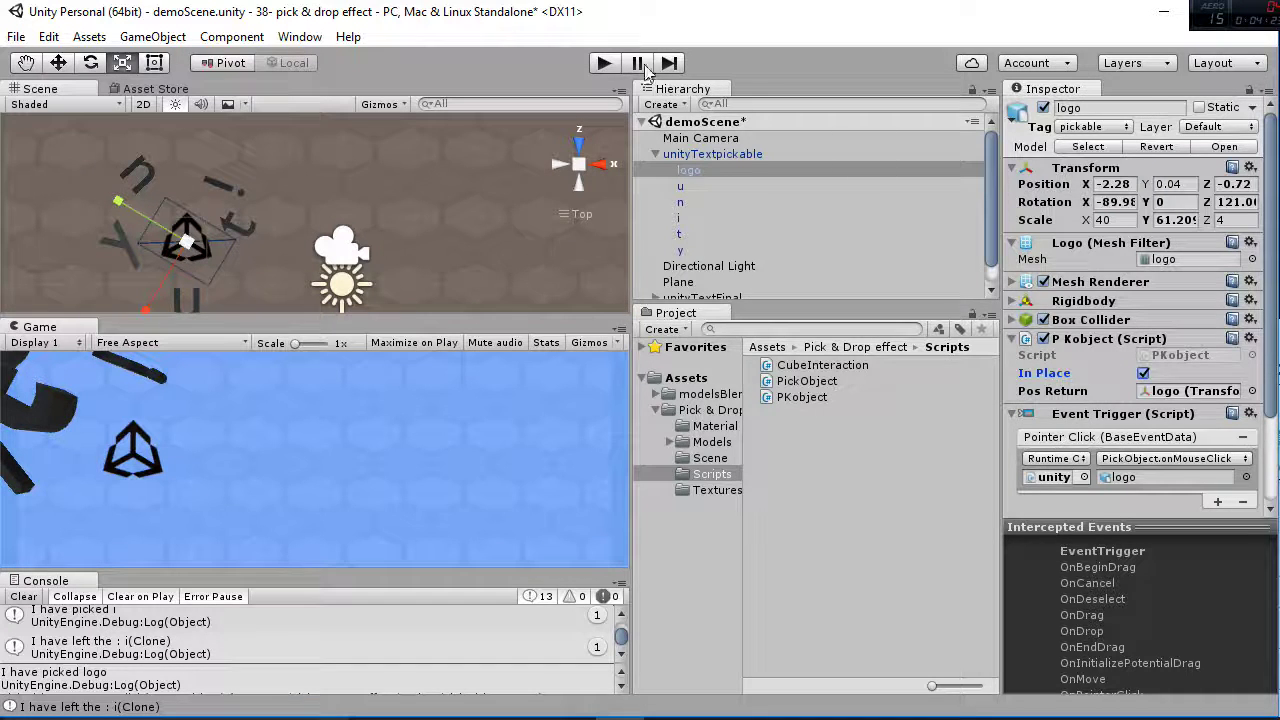
Start Play mode, pick up the logo in the game and drop it back on its highlighted original spot
{"action": "left_click", "coordinate": [604, 62]}
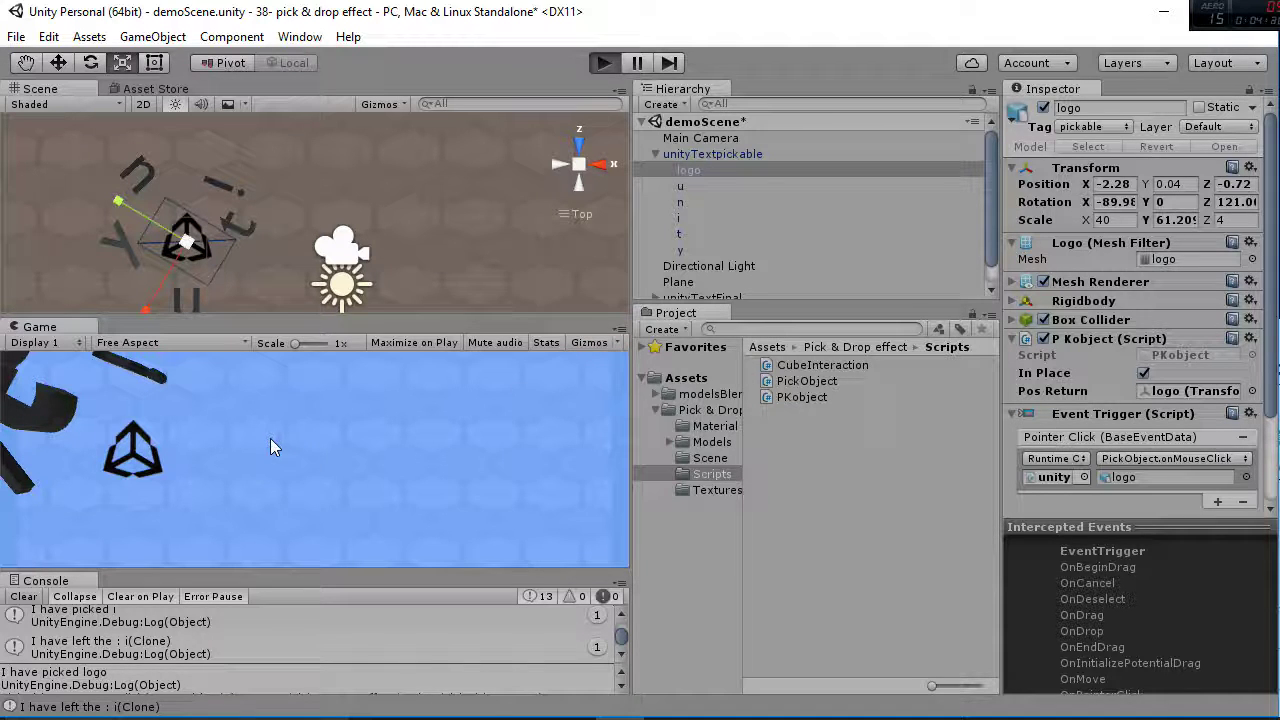
{"action": "key", "text": "ctrl+p"}
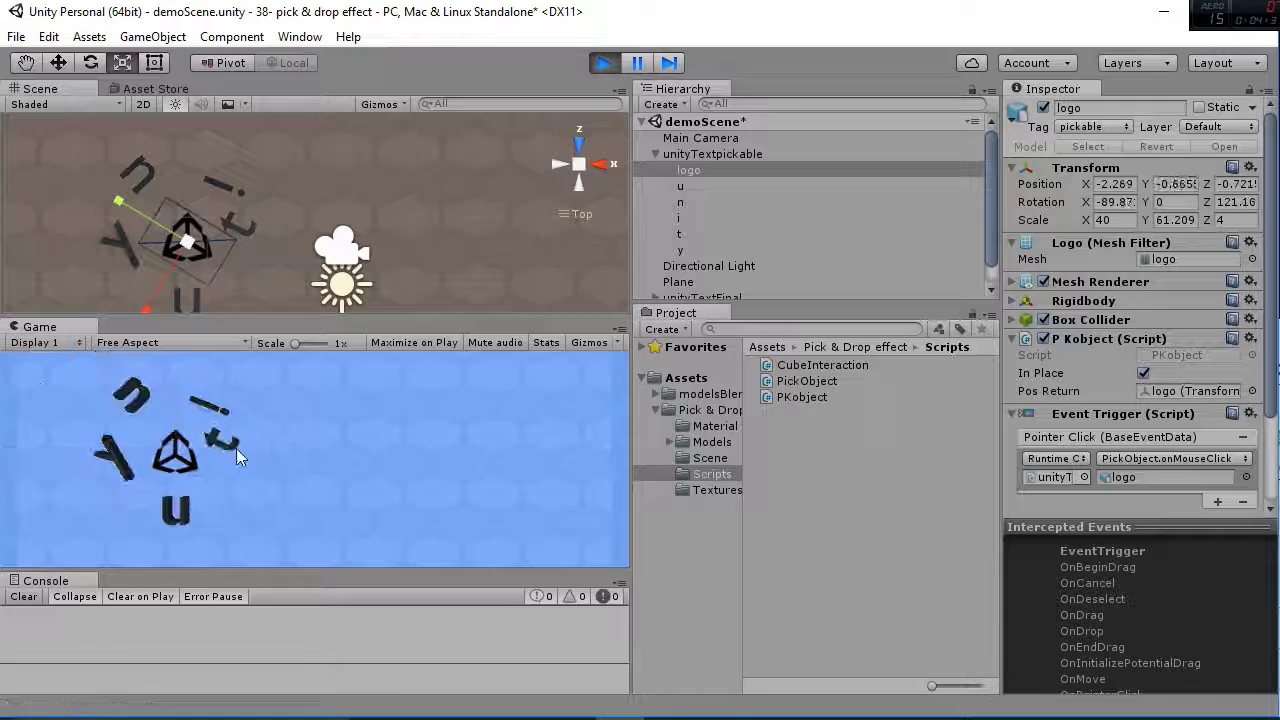
{"action": "left_click", "coordinate": [220, 460]}
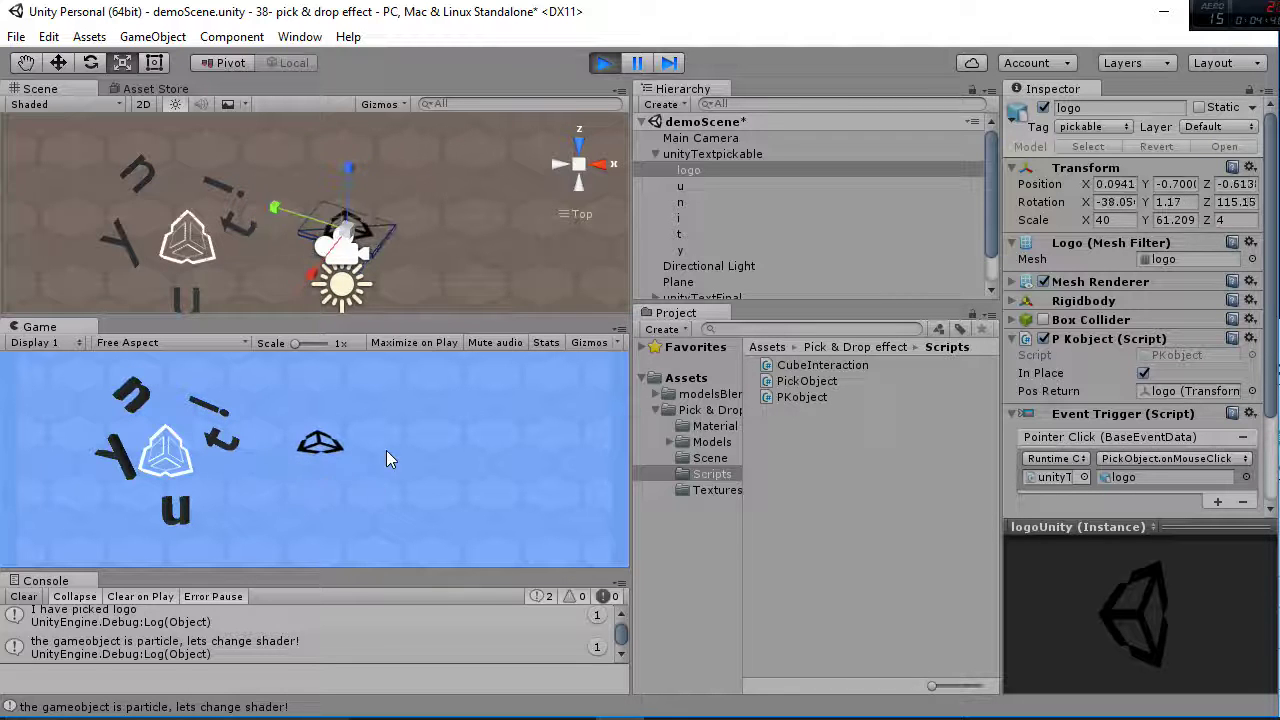
{"action": "left_click", "coordinate": [172, 466]}
Disable In Place on the logo during Play mode, then pick it up and drop it at its return position
{"action": "scroll", "coordinate": [1072, 462], "scroll_direction": "down", "scroll_amount": 2}
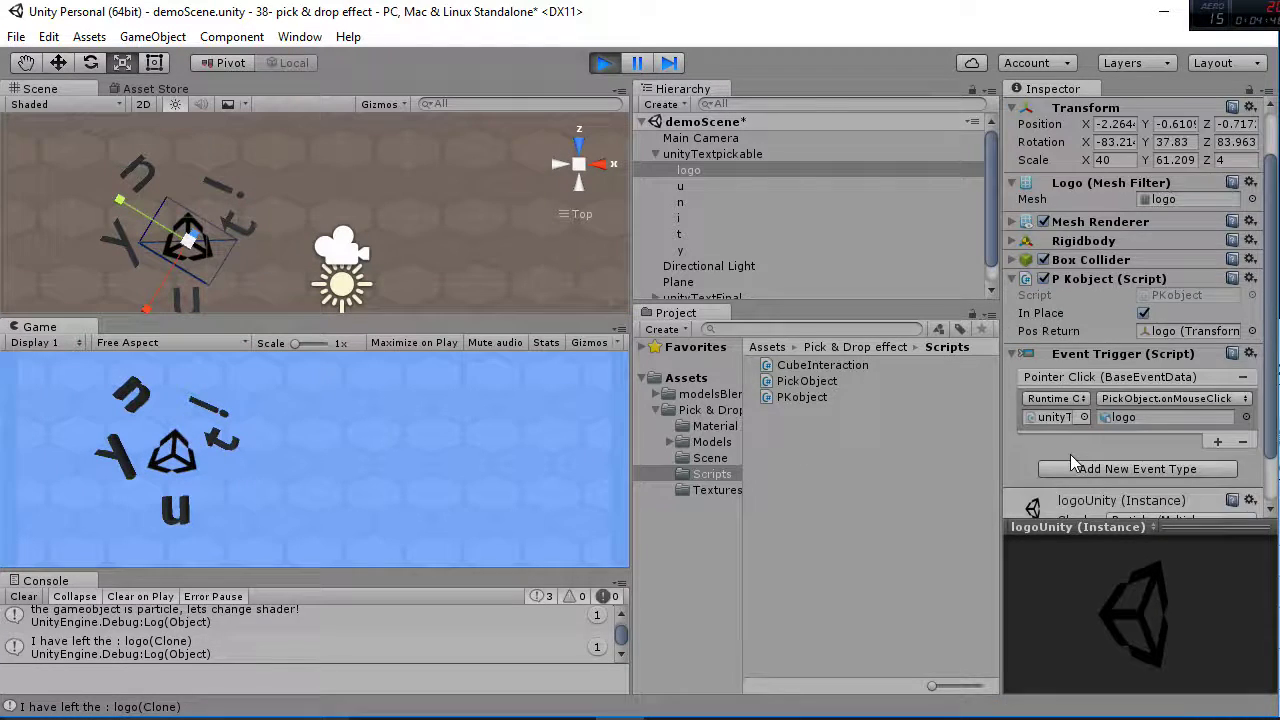
{"action": "scroll", "coordinate": [1072, 462], "scroll_direction": "down", "scroll_amount": 2}
{"action": "scroll", "coordinate": [1072, 462], "scroll_direction": "up", "scroll_amount": 2}
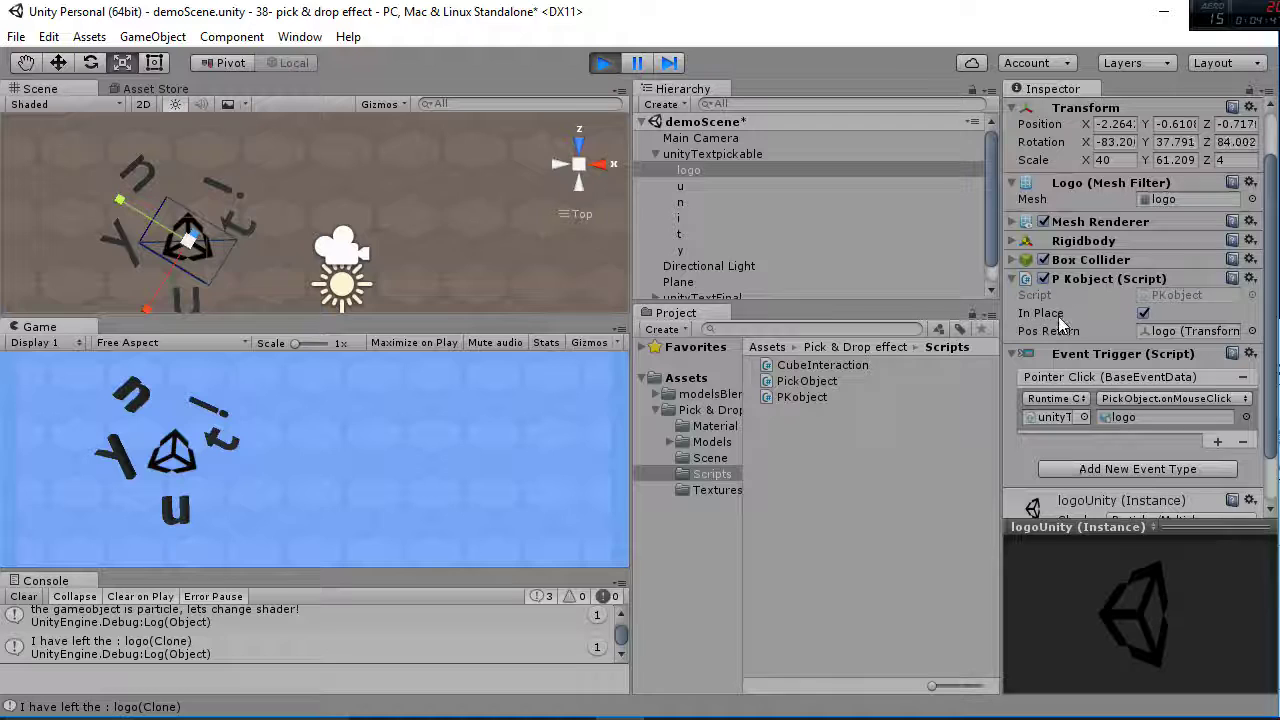
{"action": "left_click", "coordinate": [1143, 313]}
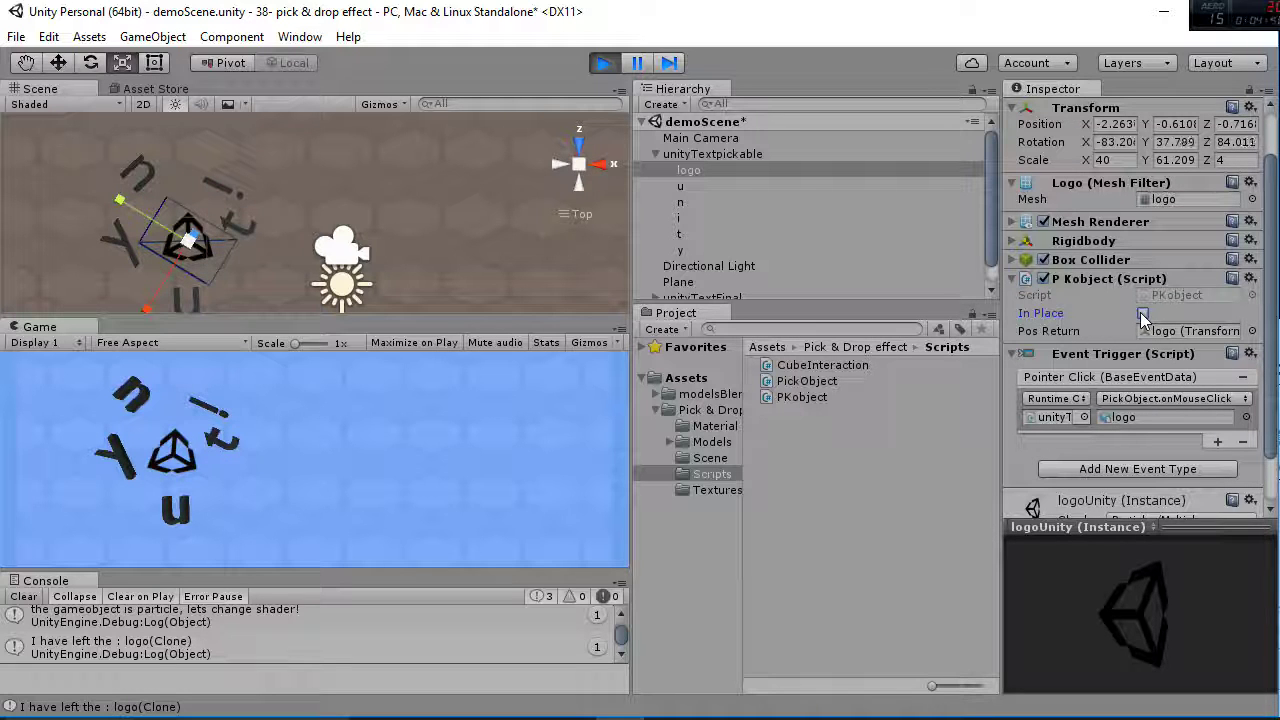
{"action": "left_click", "coordinate": [178, 460]}
{"action": "left_click", "coordinate": [300, 440]}
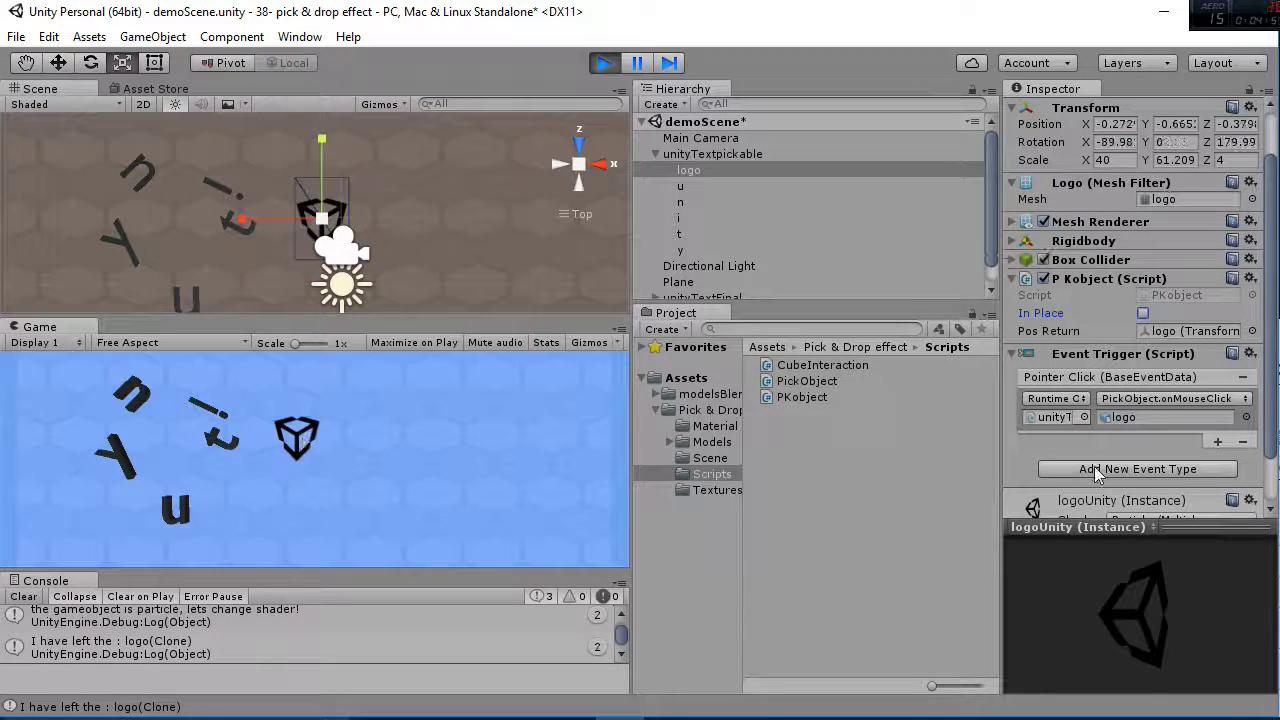
Trace the logo's Pos Return reference to the marker under unityTextFinal, inspect its transform, and stop Play mode
{"action": "left_click", "coordinate": [1168, 333]}
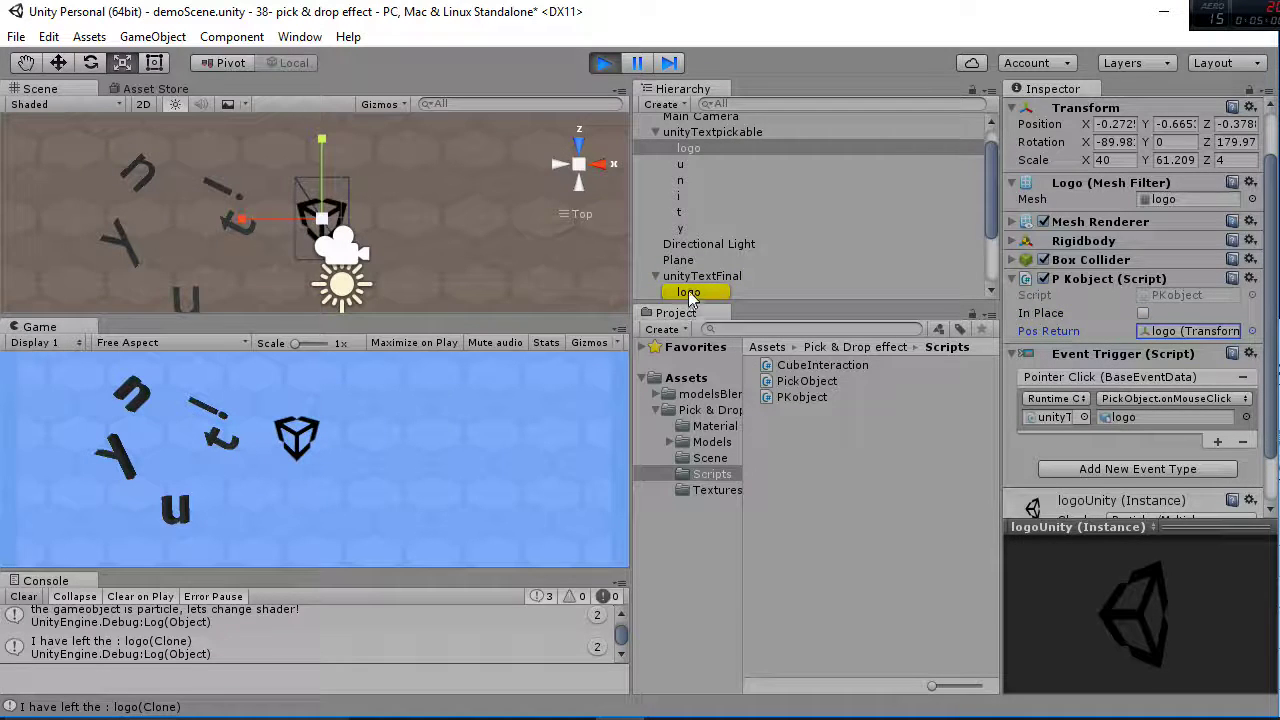
{"action": "scroll", "coordinate": [696, 286], "scroll_direction": "down", "scroll_amount": 3}
{"action": "left_click", "coordinate": [692, 198]}
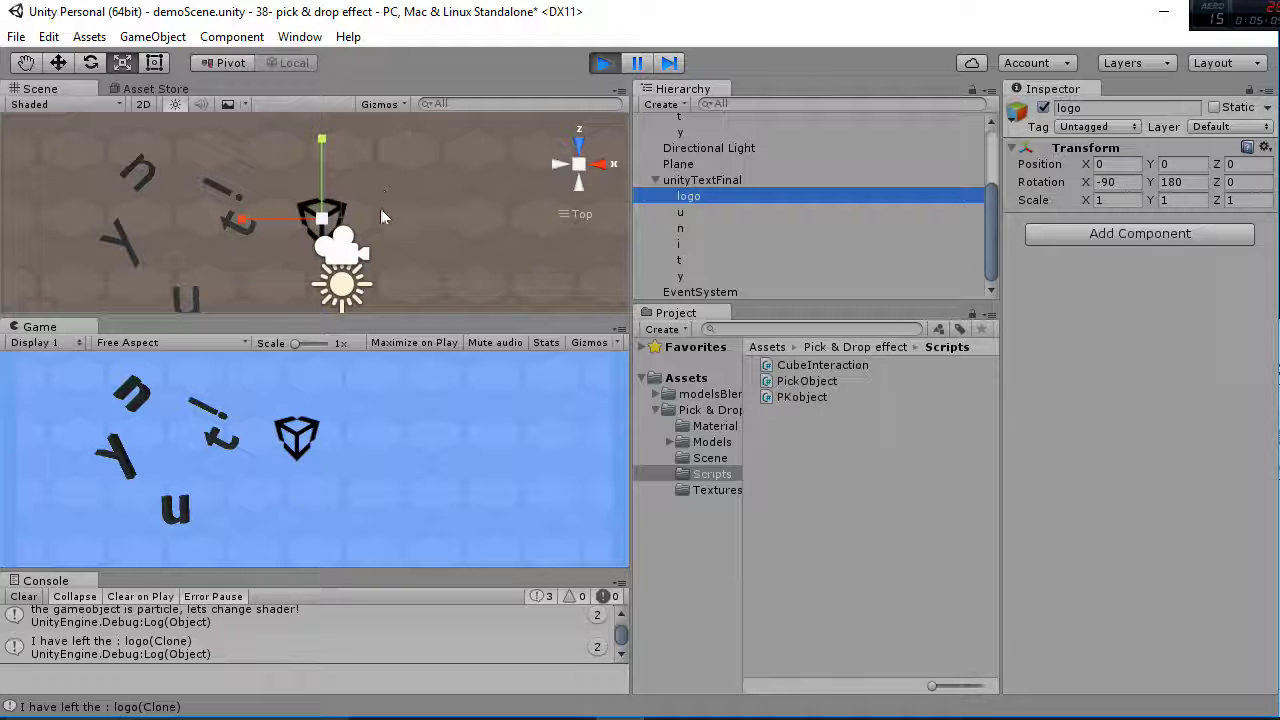
{"action": "scroll", "coordinate": [776, 226], "scroll_direction": "up", "scroll_amount": 3}
{"action": "key", "text": "ctrl+p"}
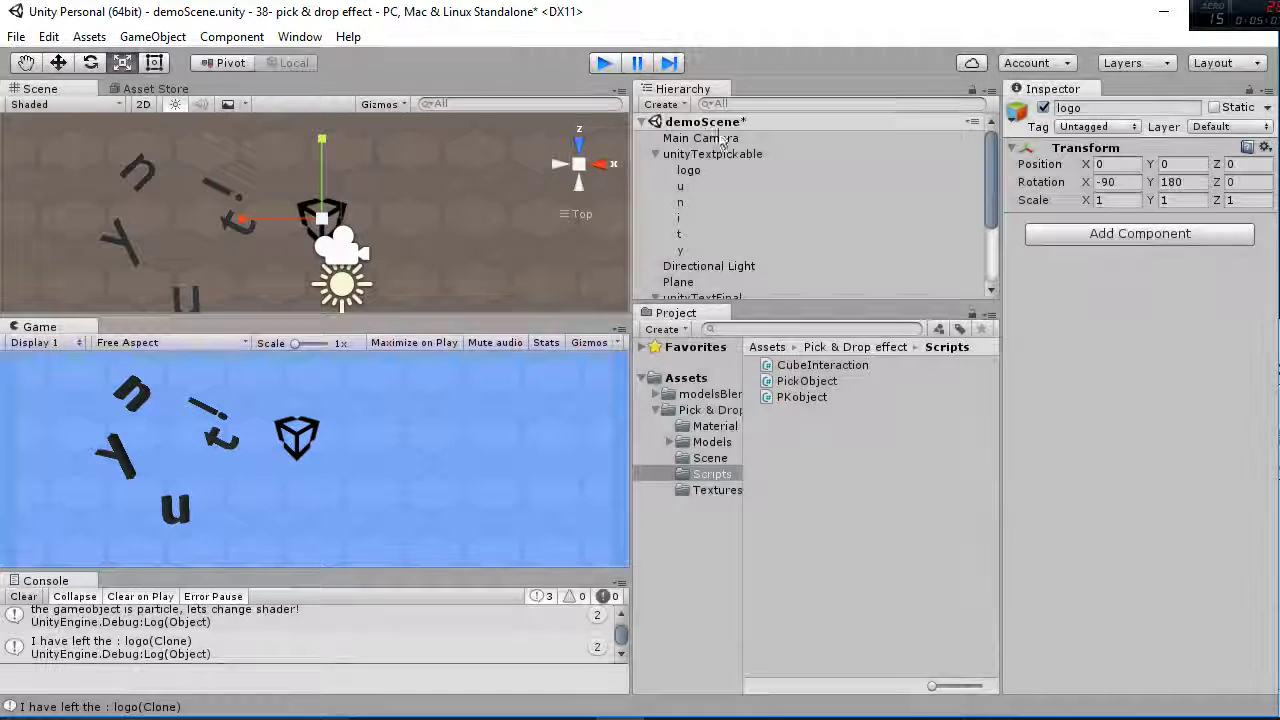
Disable In Place on the P Kobject component of the logo under unityTextpickable in edit mode
{"action": "left_click", "coordinate": [714, 176]}
{"action": "scroll", "coordinate": [1100, 462], "scroll_direction": "down", "scroll_amount": 2}
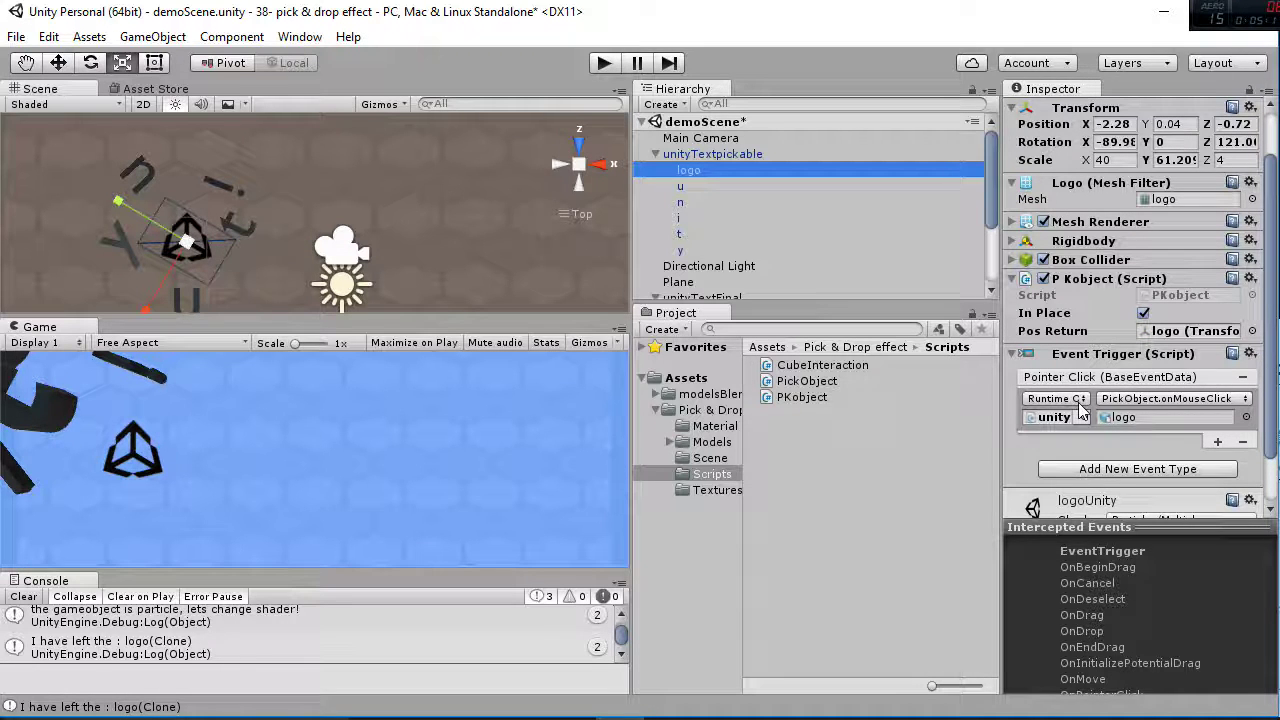
{"action": "left_click", "coordinate": [1143, 313]}
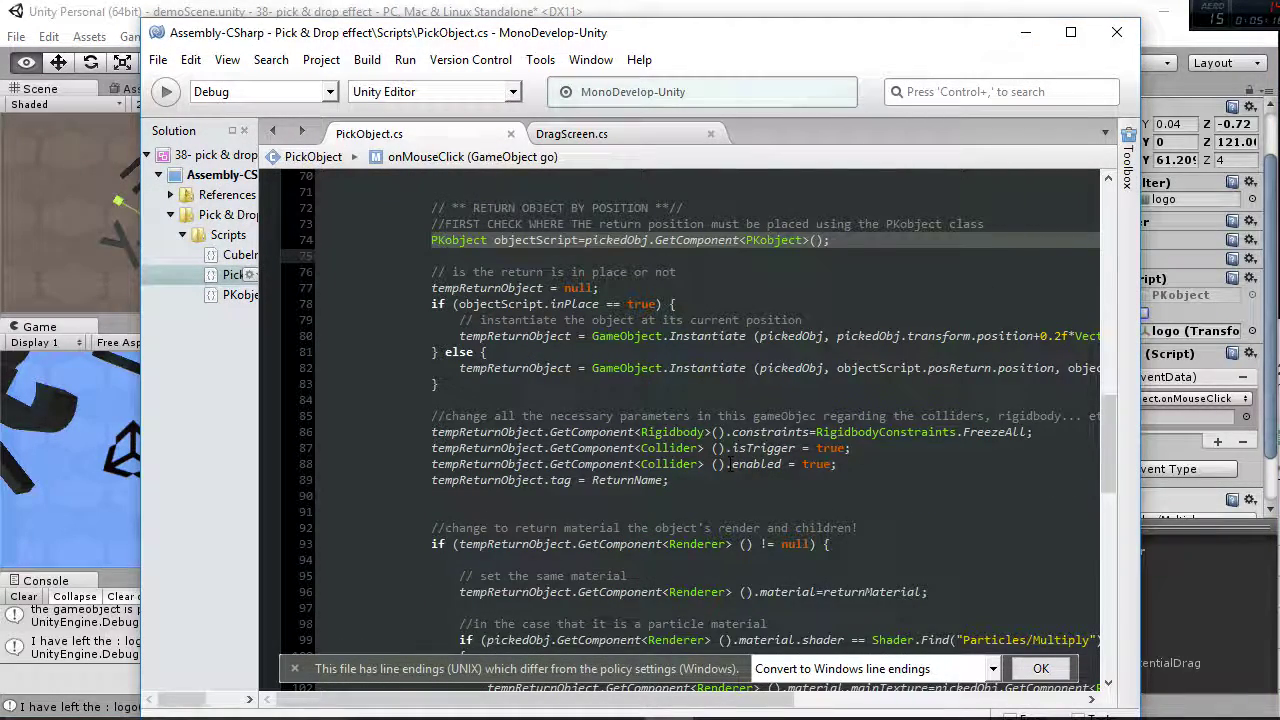
Highlight and examine the inPlace condition block in PickObject.cs that decides where tempReturnObject is instantiated
{"action": "left_click", "coordinate": [468, 305]}
{"action": "left_click", "coordinate": [429, 288]}
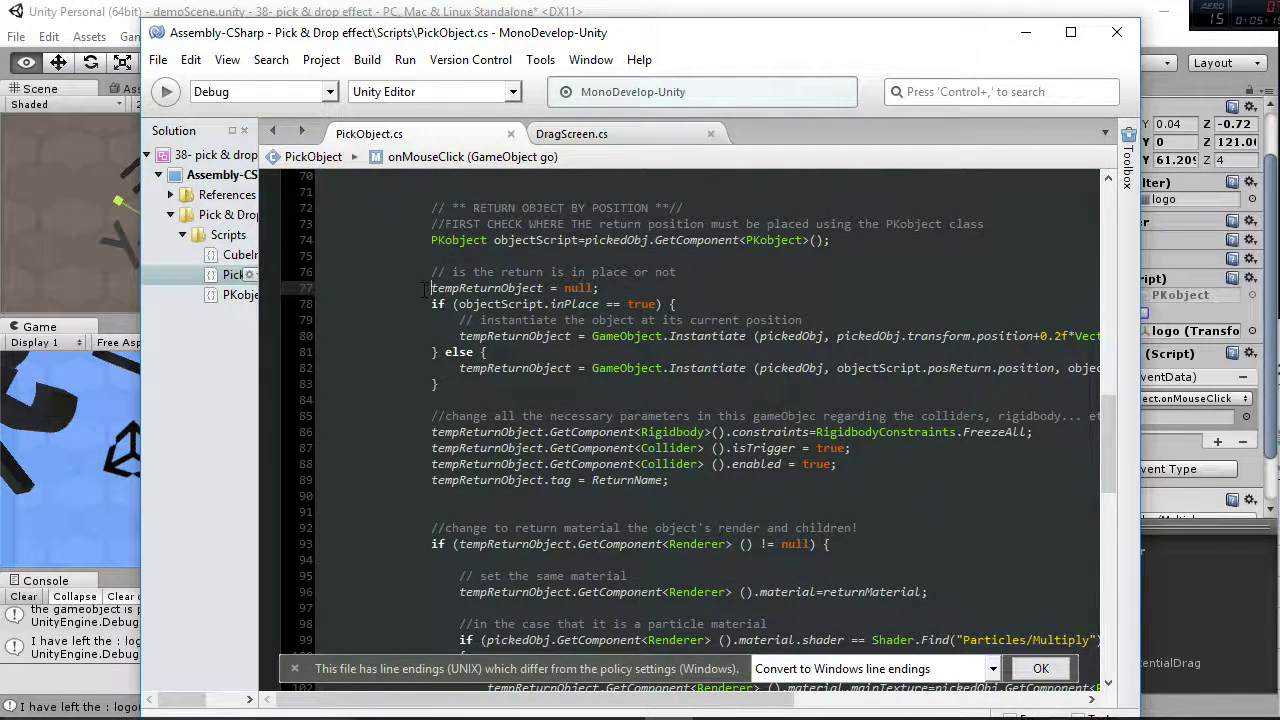
{"action": "left_click_drag", "start_coordinate": [429, 288], "coordinate": [519, 372]}
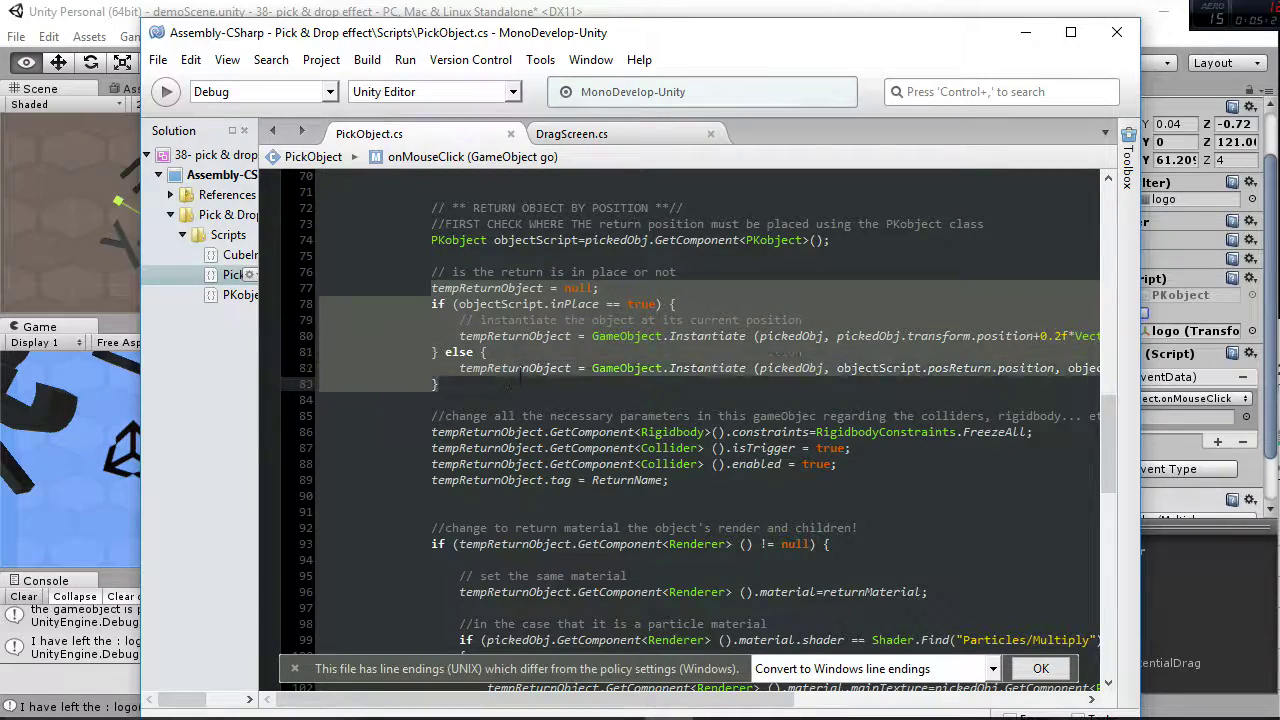
{"action": "scroll", "coordinate": [548, 396], "scroll_direction": "down", "scroll_amount": 3}
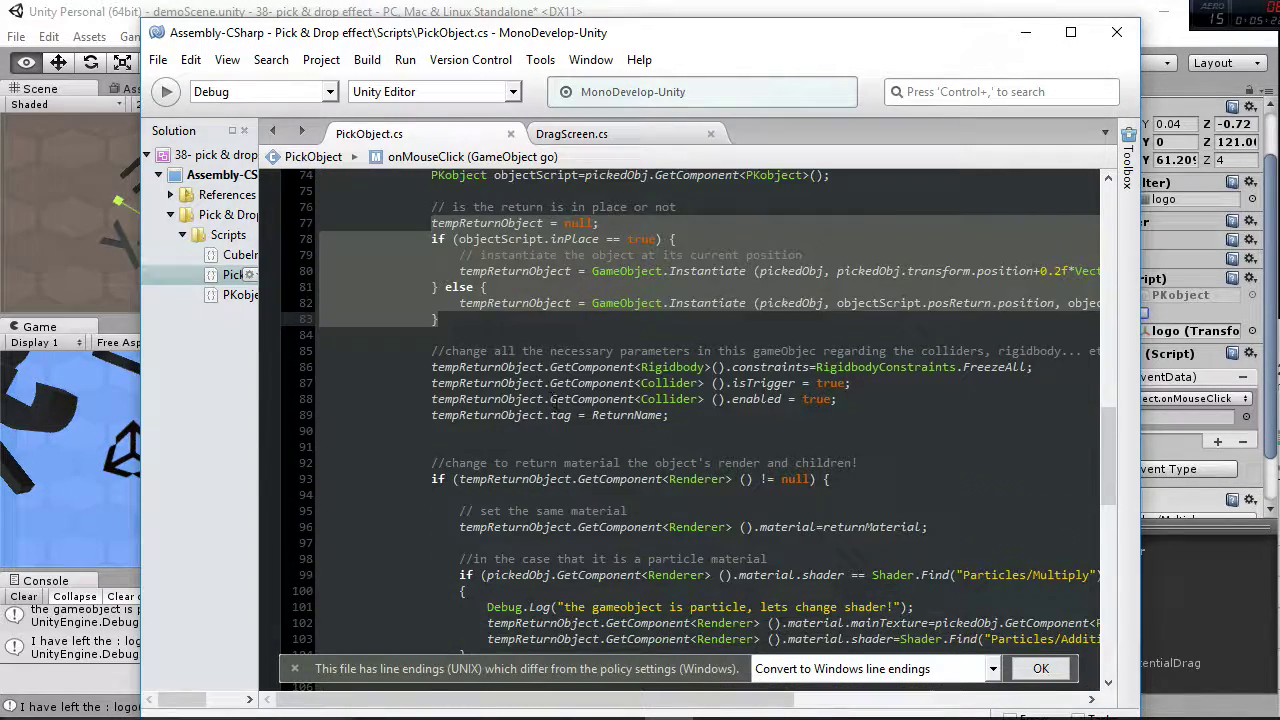
{"action": "left_click", "coordinate": [589, 381]}
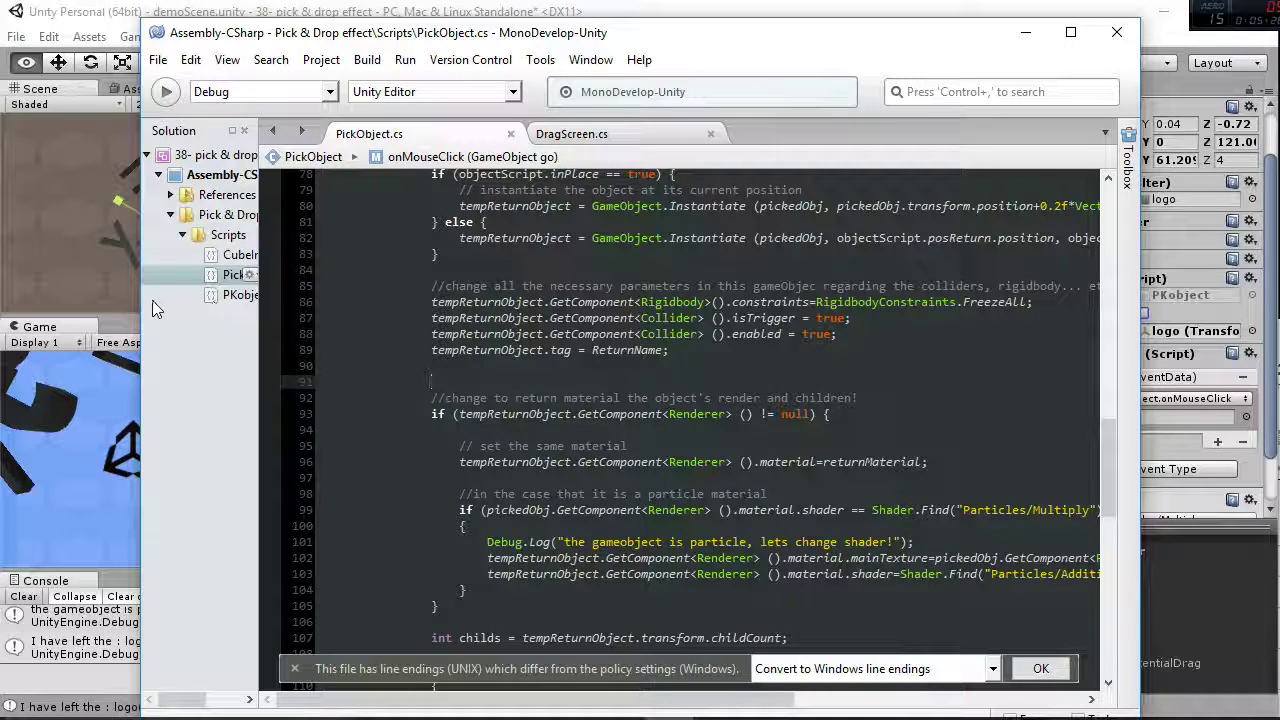
Widen the code editor window and examine the tempReturnObject Rigidbody, Collider and tag settings in PickObject.cs
{"action": "left_click_drag", "start_coordinate": [137, 298], "coordinate": [36, 298]}
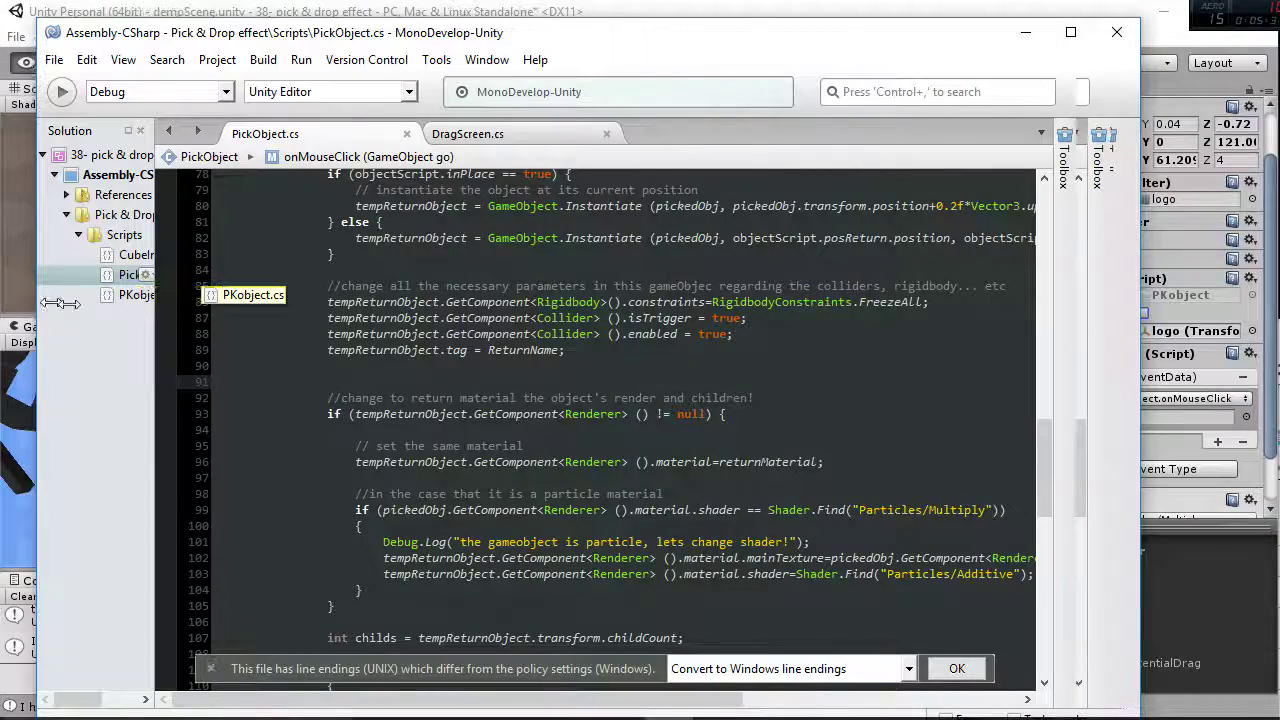
{"action": "double_click", "coordinate": [340, 302]}
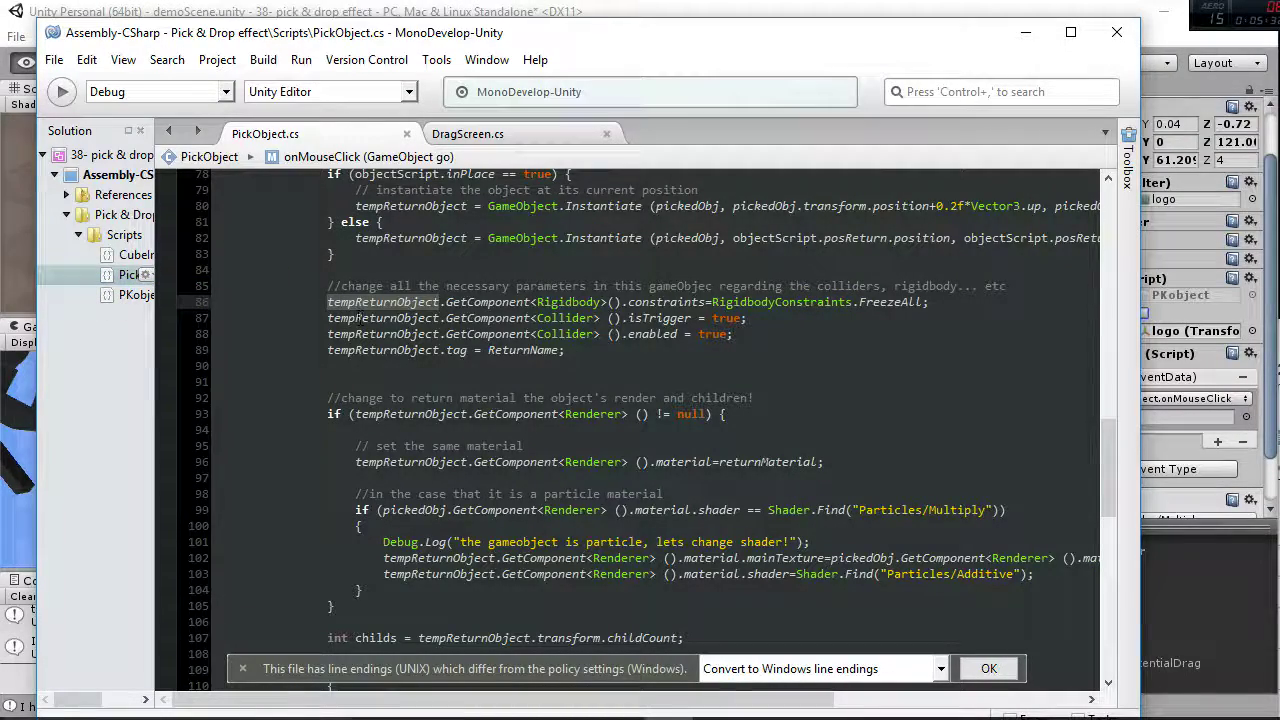
{"action": "scroll", "coordinate": [487, 350], "scroll_direction": "up", "scroll_amount": 2}
{"action": "scroll", "coordinate": [487, 350], "scroll_direction": "down", "scroll_amount": 2}
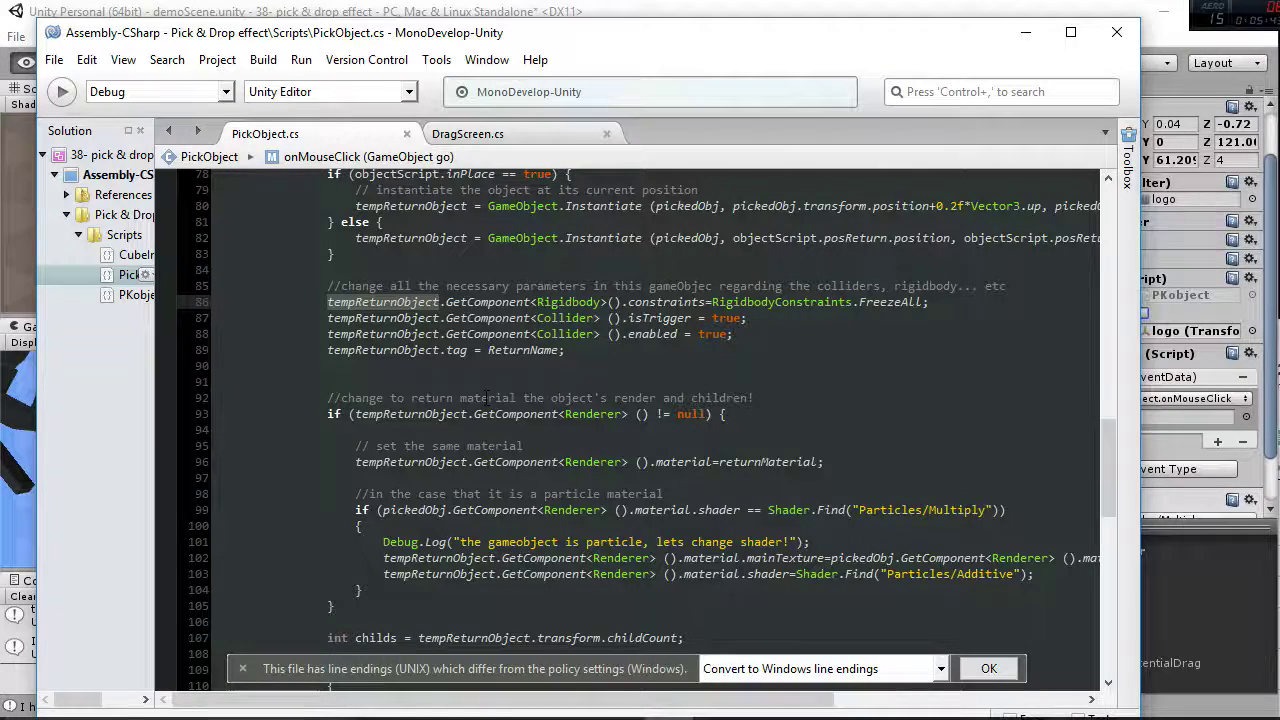
Highlight and examine the condition in PickObject.cs that replaces the Particles/Multiply shader with Particles/Additive
{"action": "scroll", "coordinate": [487, 397], "scroll_direction": "down", "scroll_amount": 3}
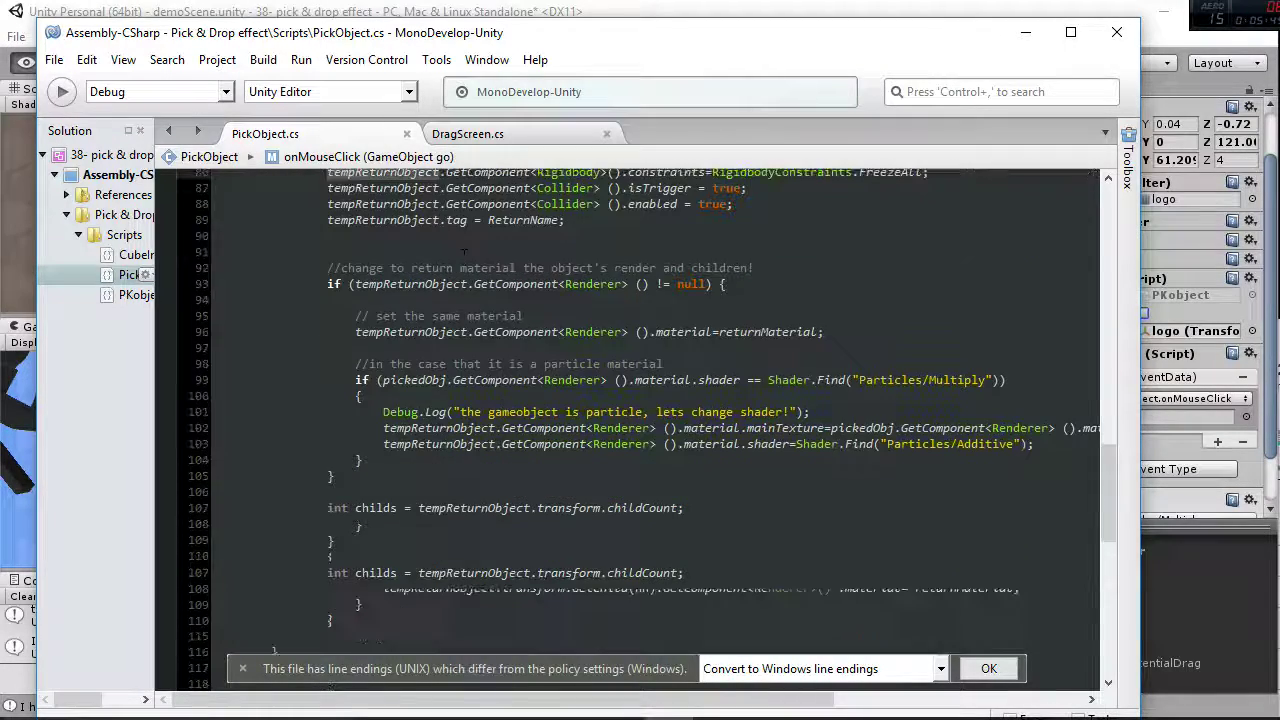
{"action": "left_click_drag", "start_coordinate": [216, 380], "coordinate": [410, 458]}
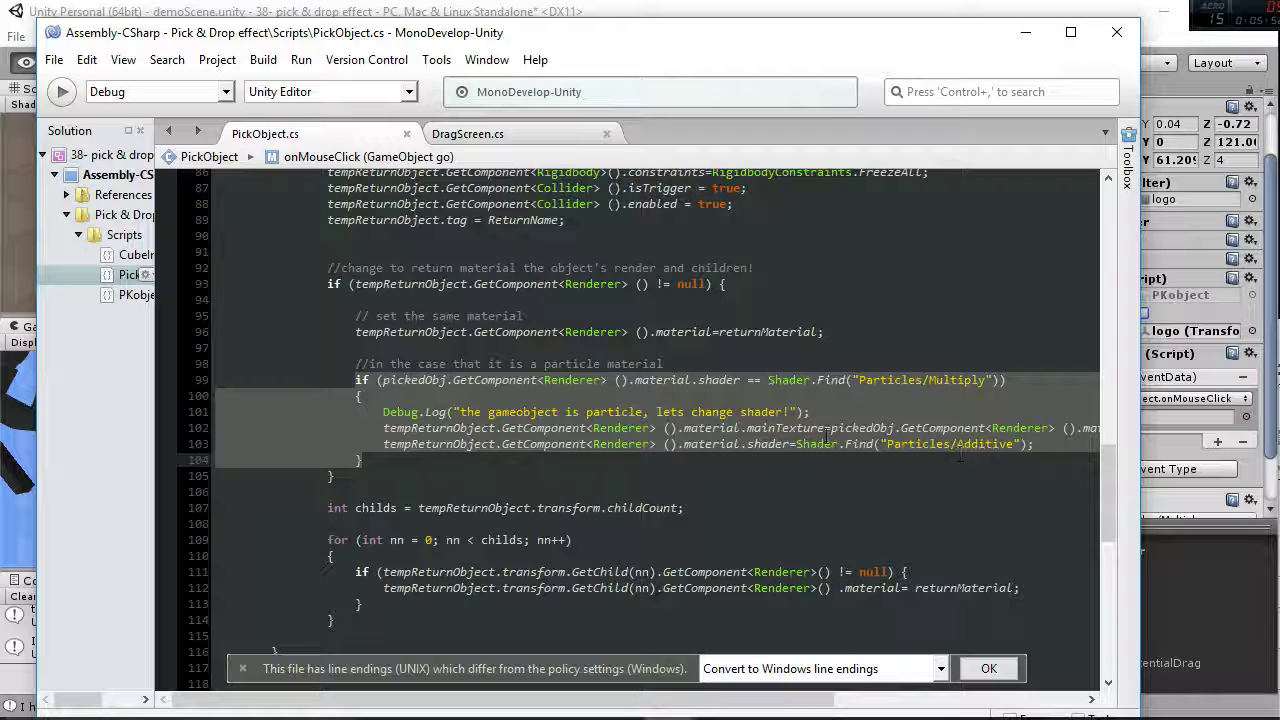
{"action": "mouse_move", "coordinate": [828, 436]}
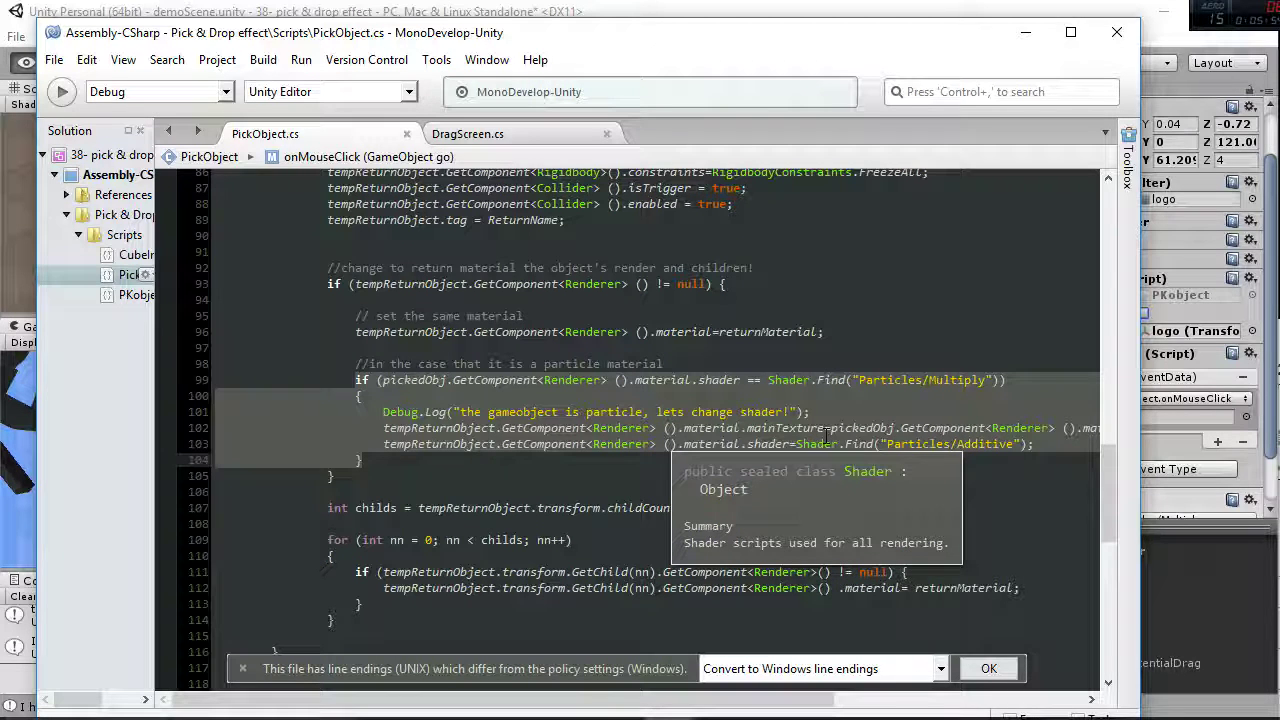
{"action": "scroll", "coordinate": [828, 434], "scroll_direction": "down", "scroll_amount": 2}
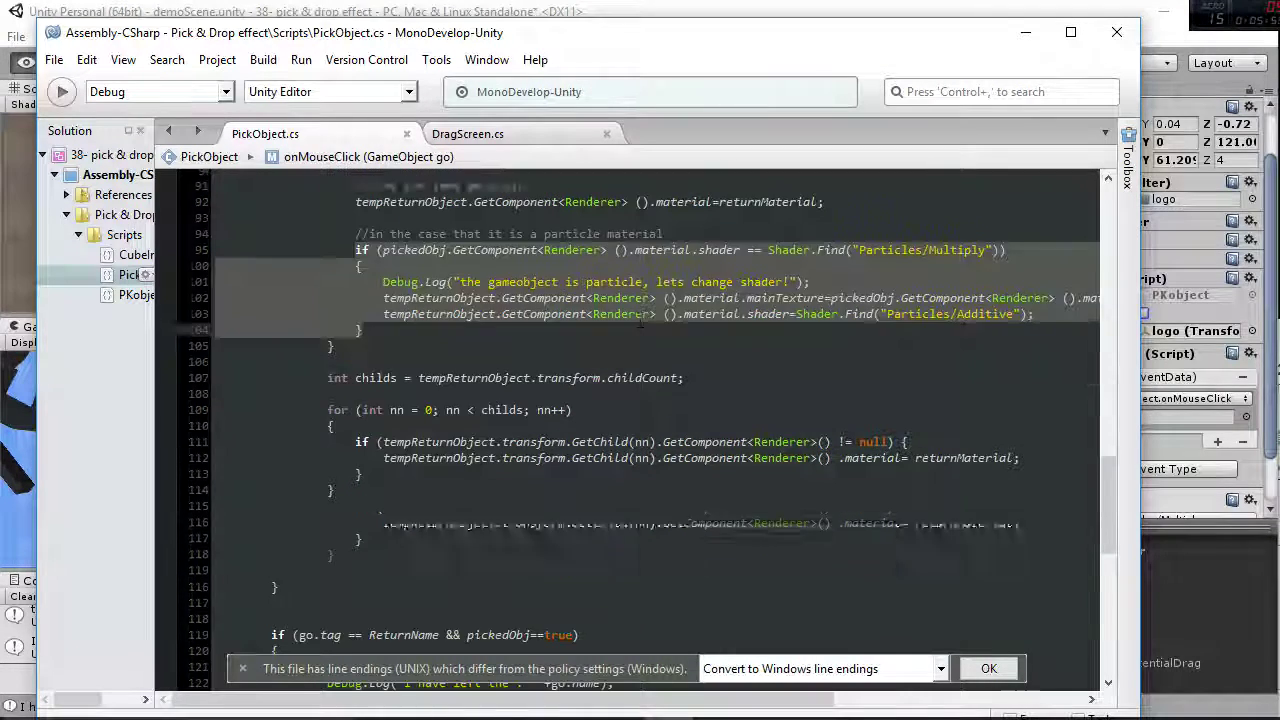
Switch to Unity, frame the logo in the scene, and inspect the unityLogo texture's import settings in the Textures folder
{"action": "left_click", "coordinate": [176, 6]}
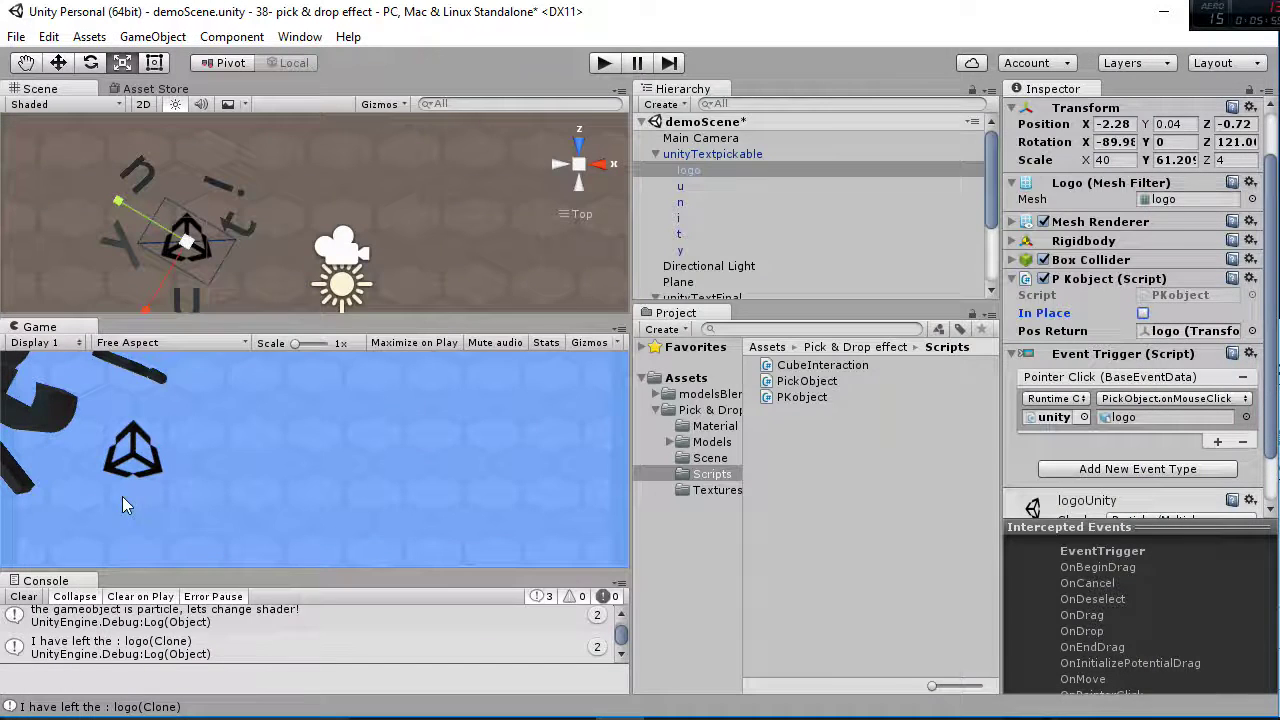
{"action": "double_click", "coordinate": [686, 168]}
{"action": "mouse_move", "coordinate": [395, 262]}
{"action": "left_mouse_down", "text": "alt"}
{"action": "mouse_move", "coordinate": [414, 282]}
{"action": "mouse_move", "coordinate": [429, 137]}
{"action": "mouse_move", "coordinate": [460, 170]}
{"action": "mouse_move", "coordinate": [304, 132]}
{"action": "mouse_move", "coordinate": [260, 229]}
{"action": "mouse_move", "coordinate": [391, 237]}
{"action": "left_mouse_up", "text": "alt"}
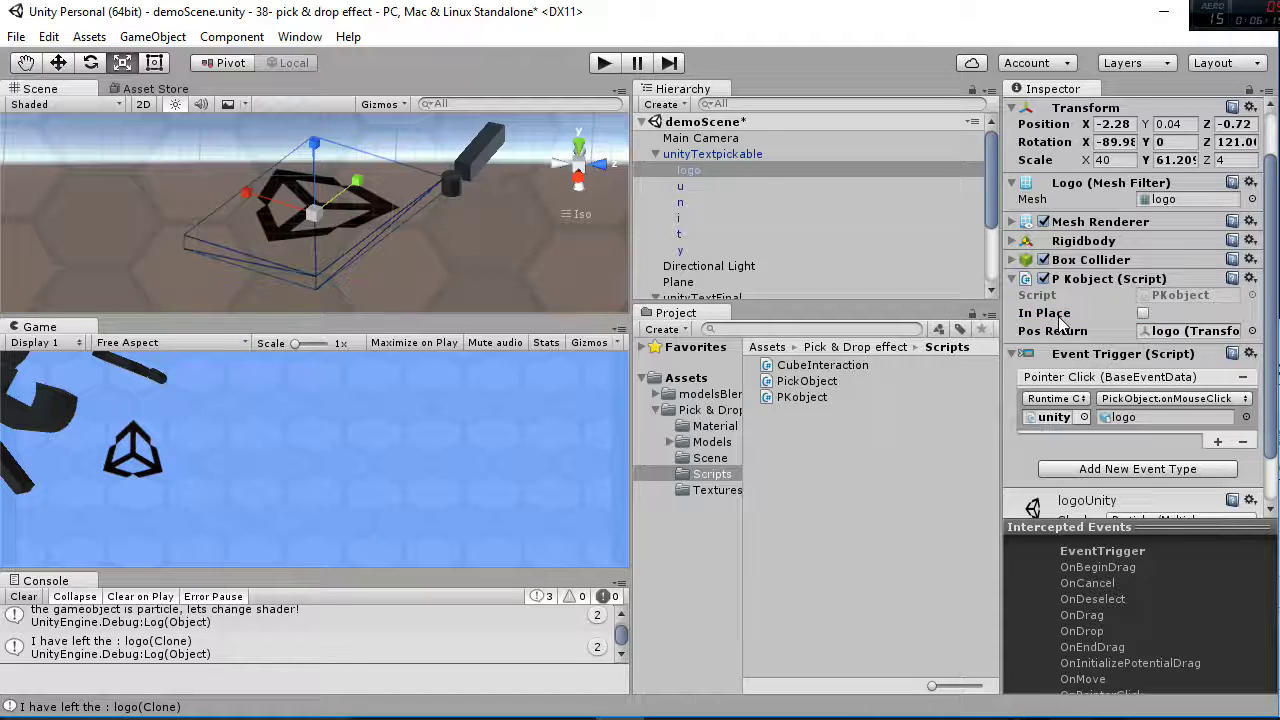
{"action": "left_click", "coordinate": [728, 488]}
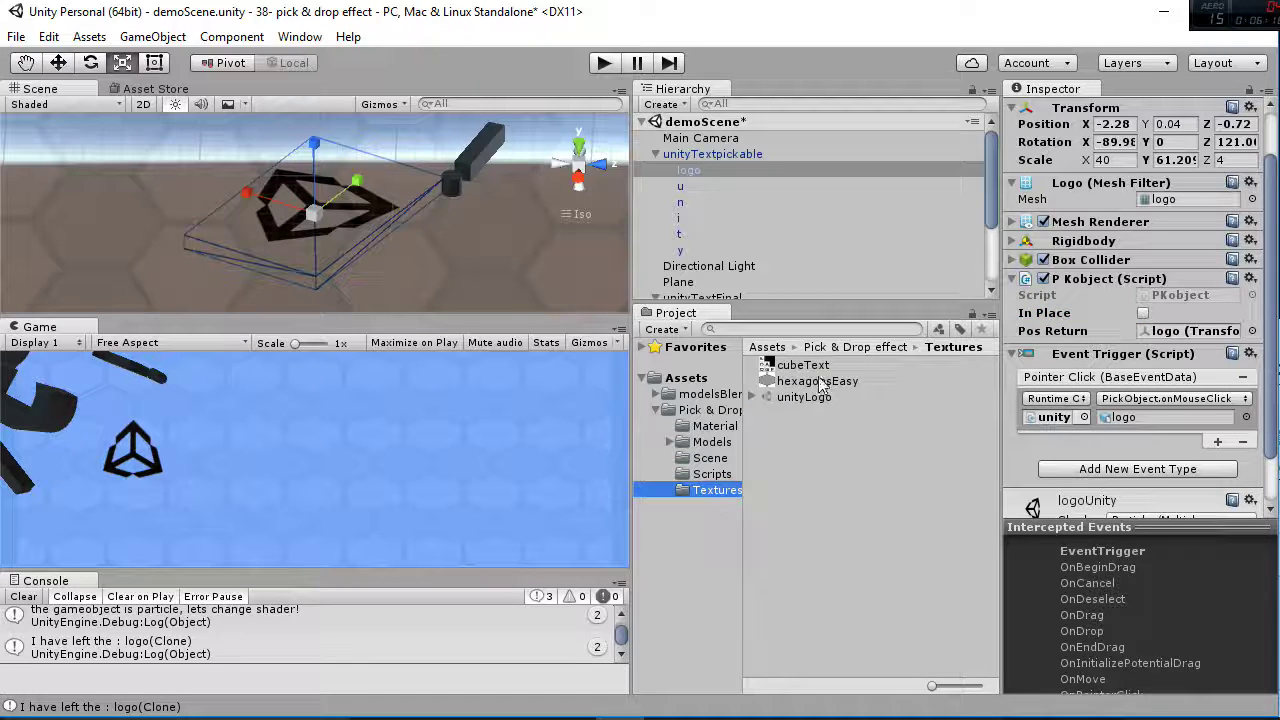
{"action": "left_click", "coordinate": [812, 399]}
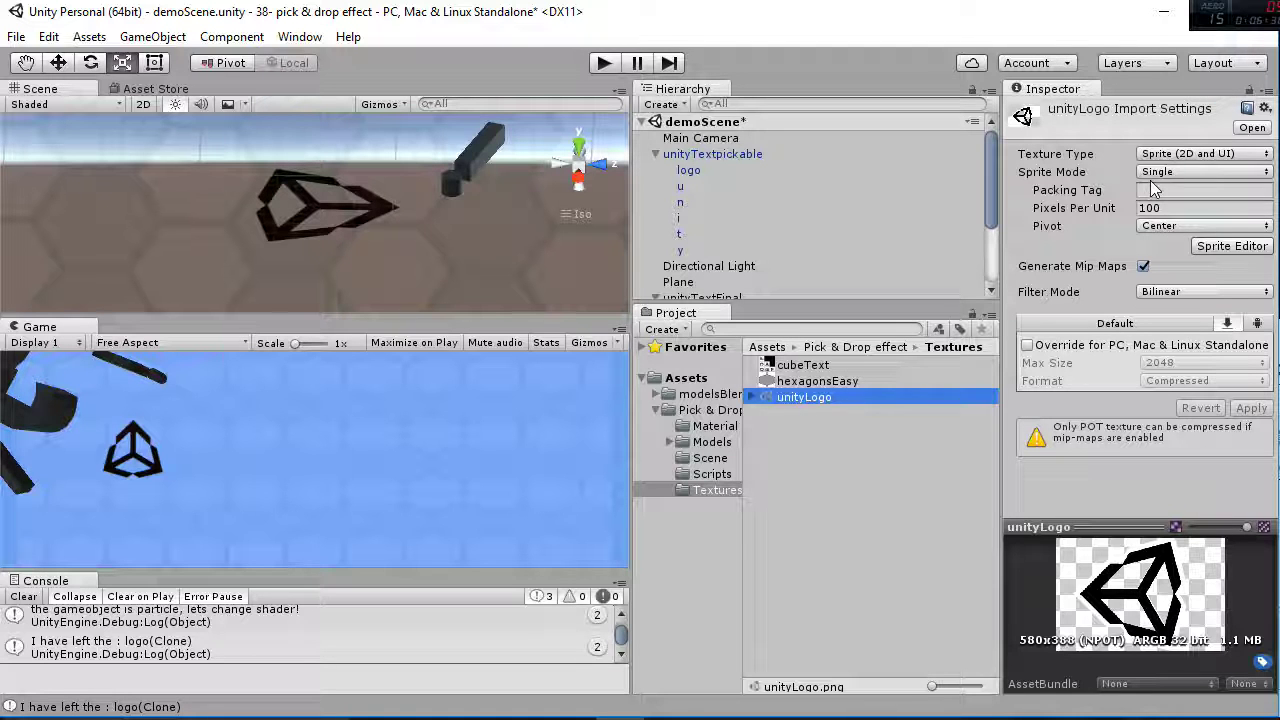
Inspect the returnMatLogo, returnMat and logoUnity materials in the Material folder
{"action": "left_click_drag", "start_coordinate": [770, 395], "coordinate": [723, 428]}
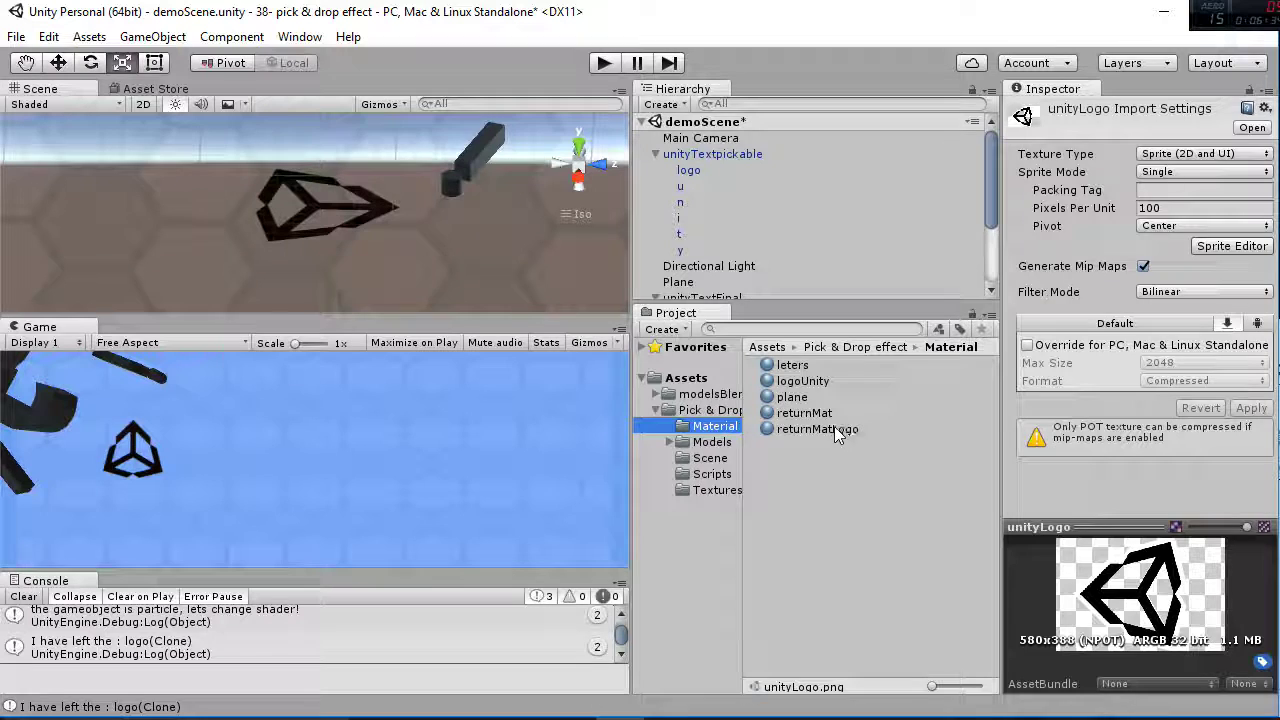
{"action": "left_click", "coordinate": [832, 428]}
{"action": "left_click", "coordinate": [834, 413]}
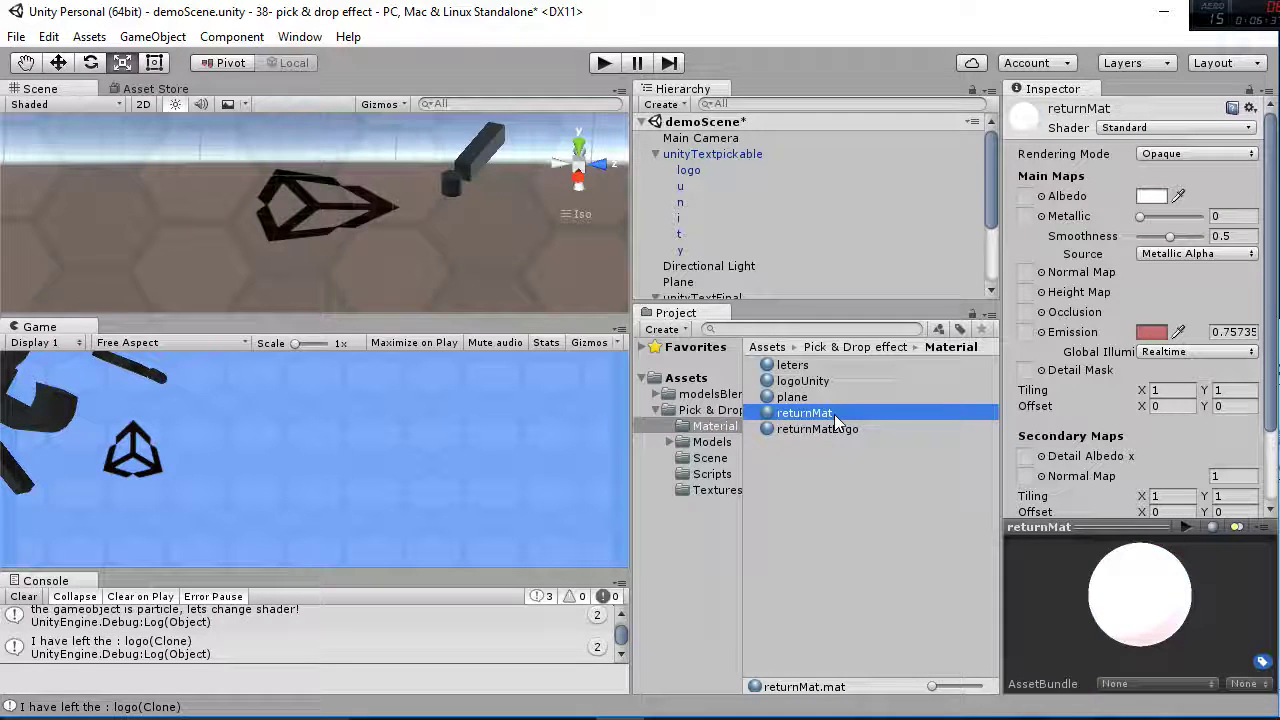
{"action": "left_click", "coordinate": [837, 429]}
{"action": "left_click", "coordinate": [815, 381]}
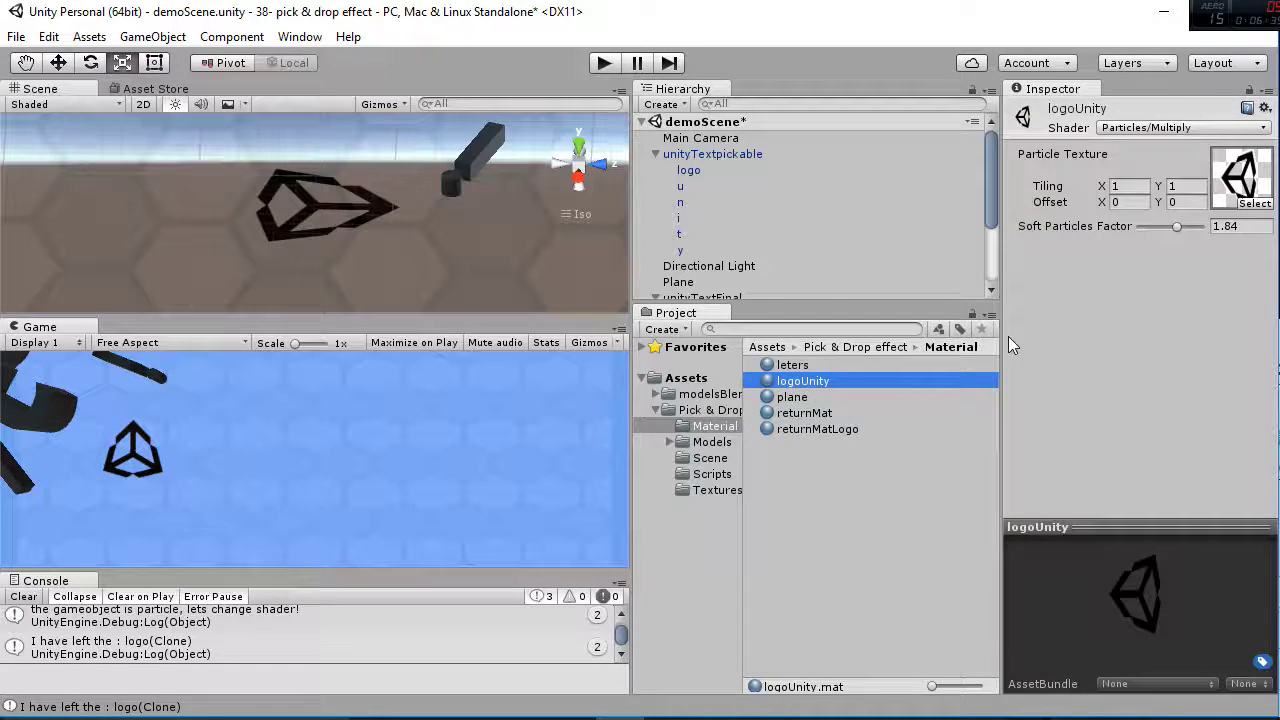
Preview the logoUnity material with the Particles/Additive shader and restore it to Particles/Multiply
{"action": "left_click", "coordinate": [1160, 130]}
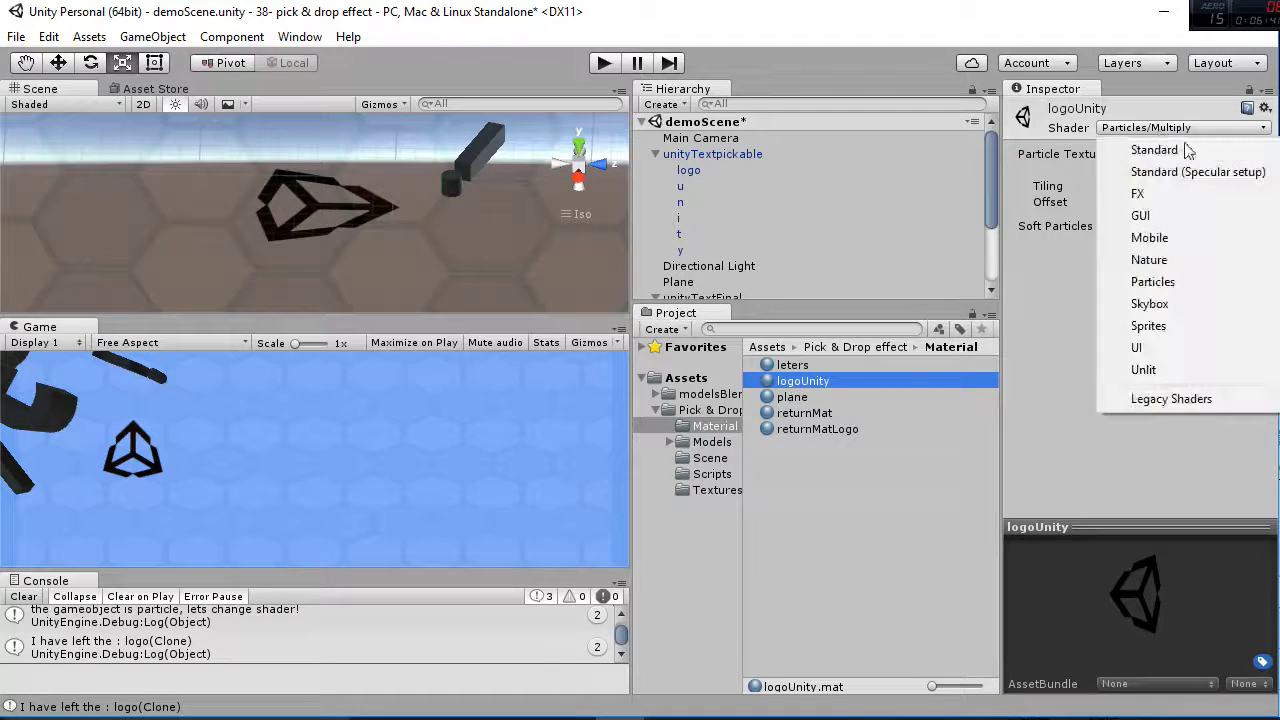
{"action": "mouse_move", "coordinate": [1271, 290]}
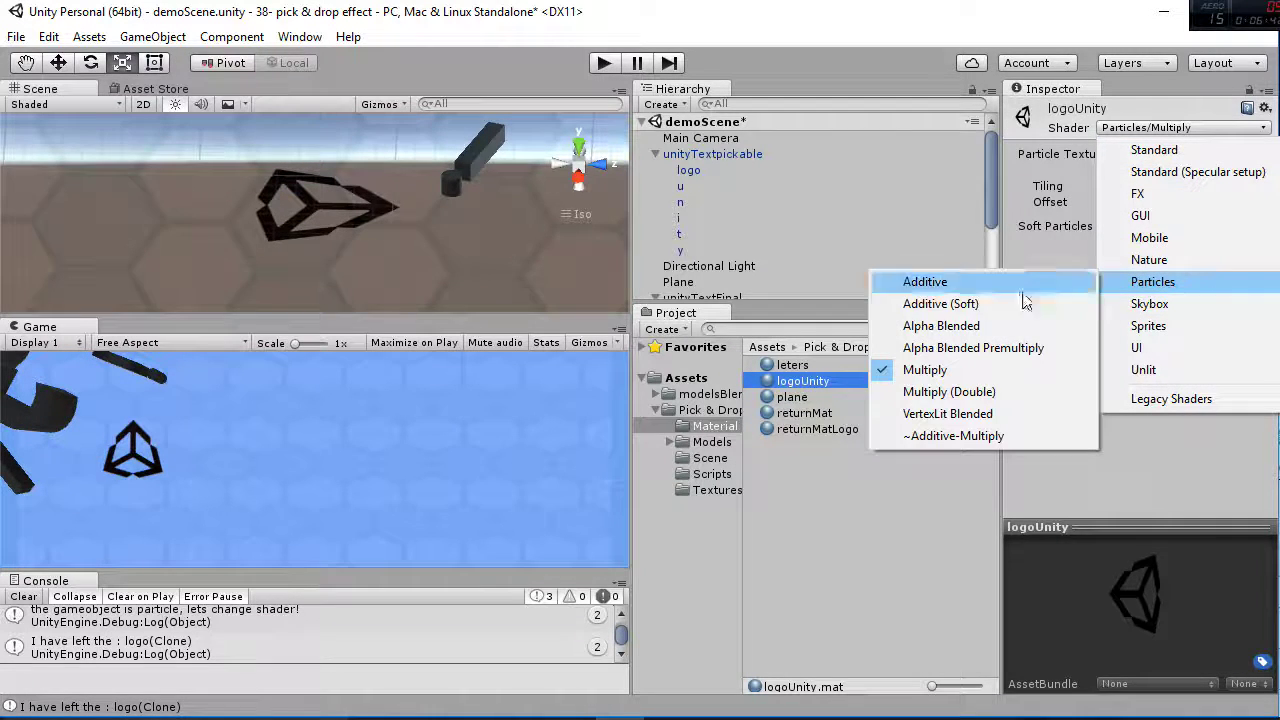
{"action": "left_click", "coordinate": [965, 289]}
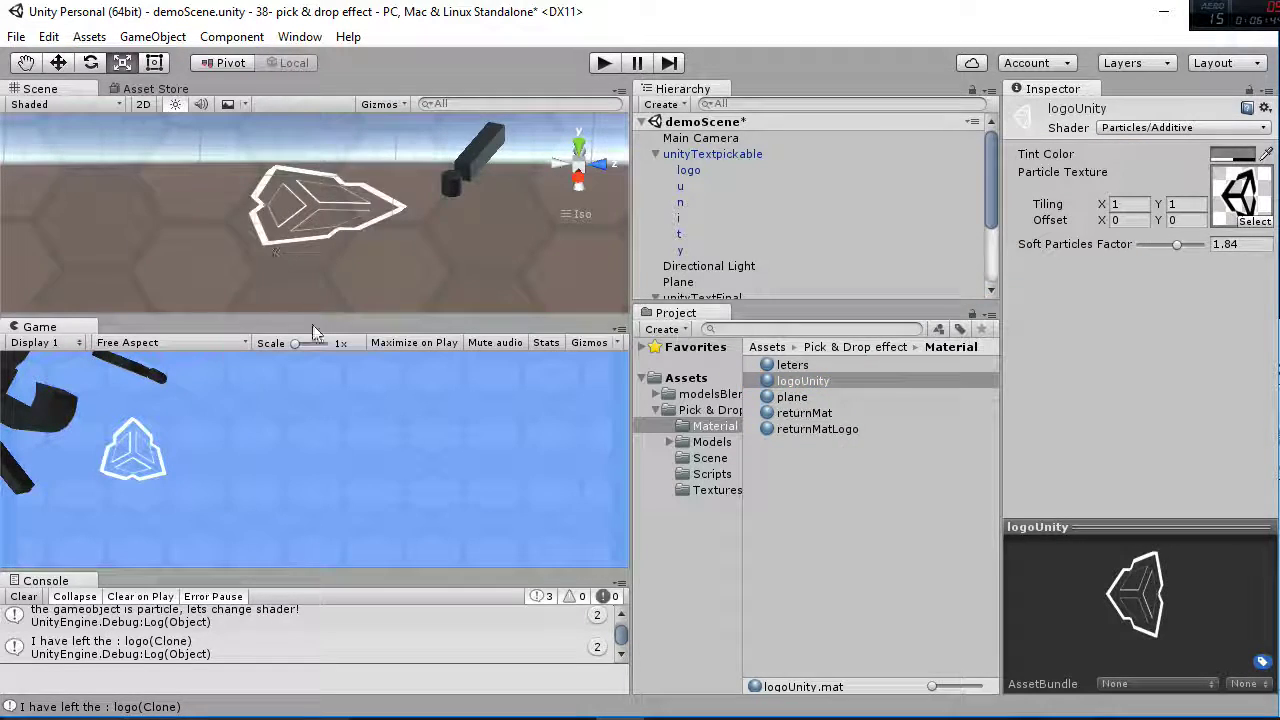
{"action": "left_click", "coordinate": [1148, 130]}
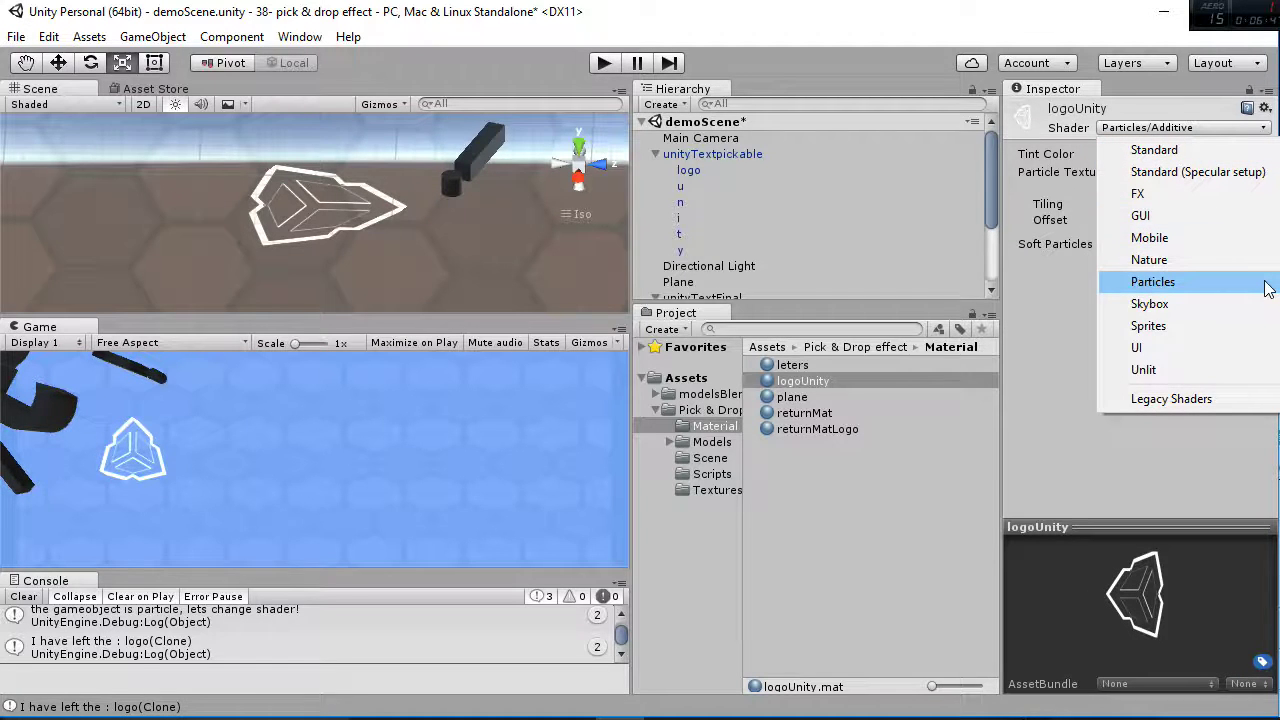
{"action": "mouse_move", "coordinate": [1266, 286]}
{"action": "left_click", "coordinate": [982, 370]}
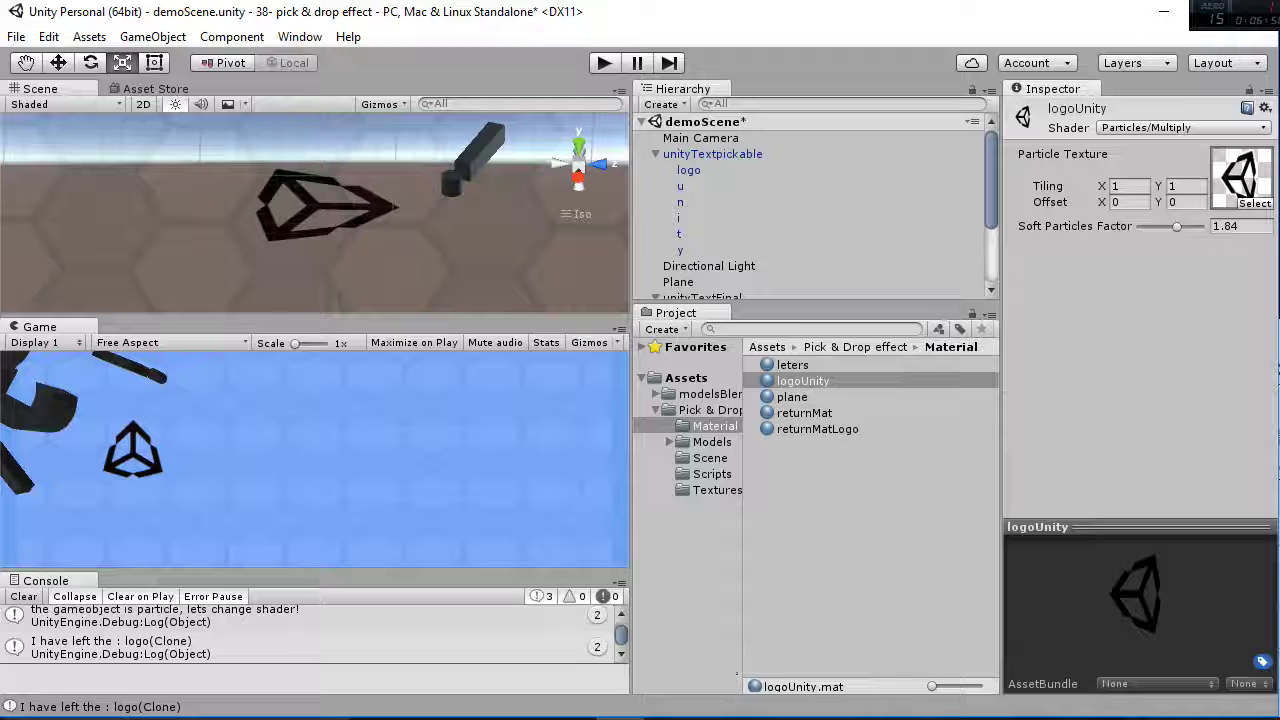
Switch to MonoDevelop and highlight the childs loop in PickObject.cs that assigns returnMaterial to the child renderers
{"action": "key", "text": "alt+Tab"}
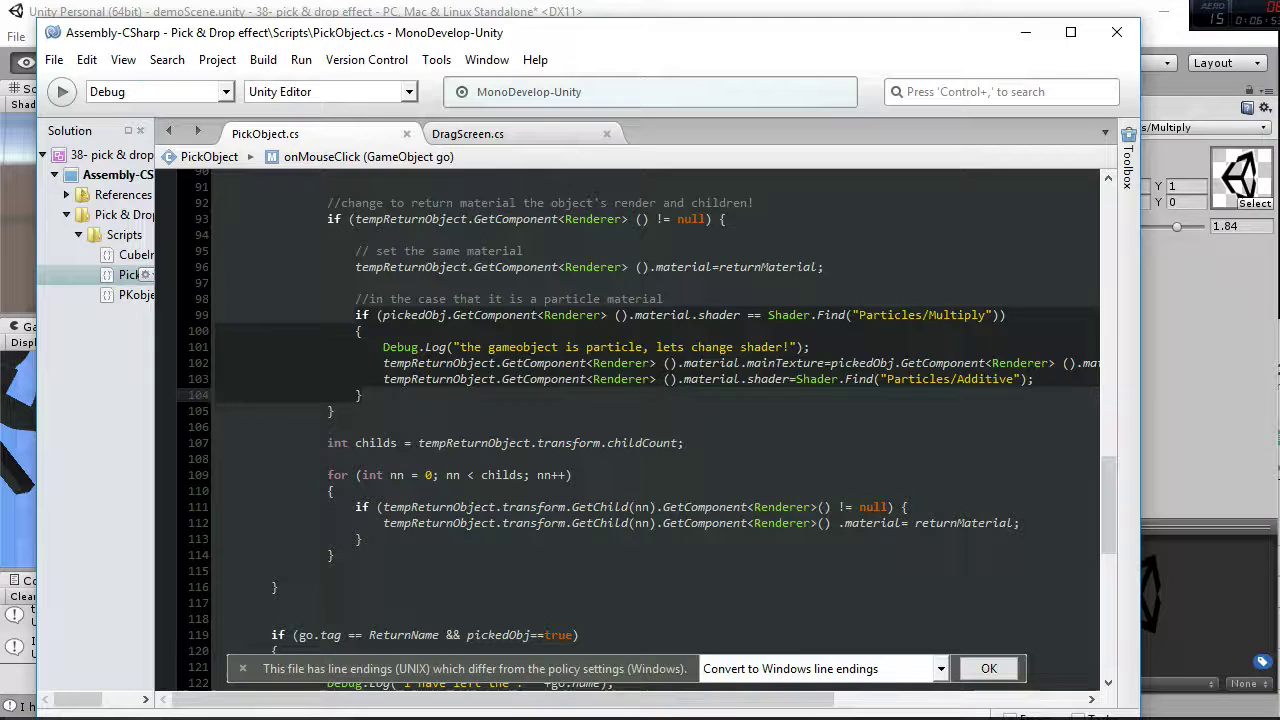
{"action": "scroll", "coordinate": [716, 505], "scroll_direction": "down", "scroll_amount": 3}
{"action": "left_click", "coordinate": [335, 330]}
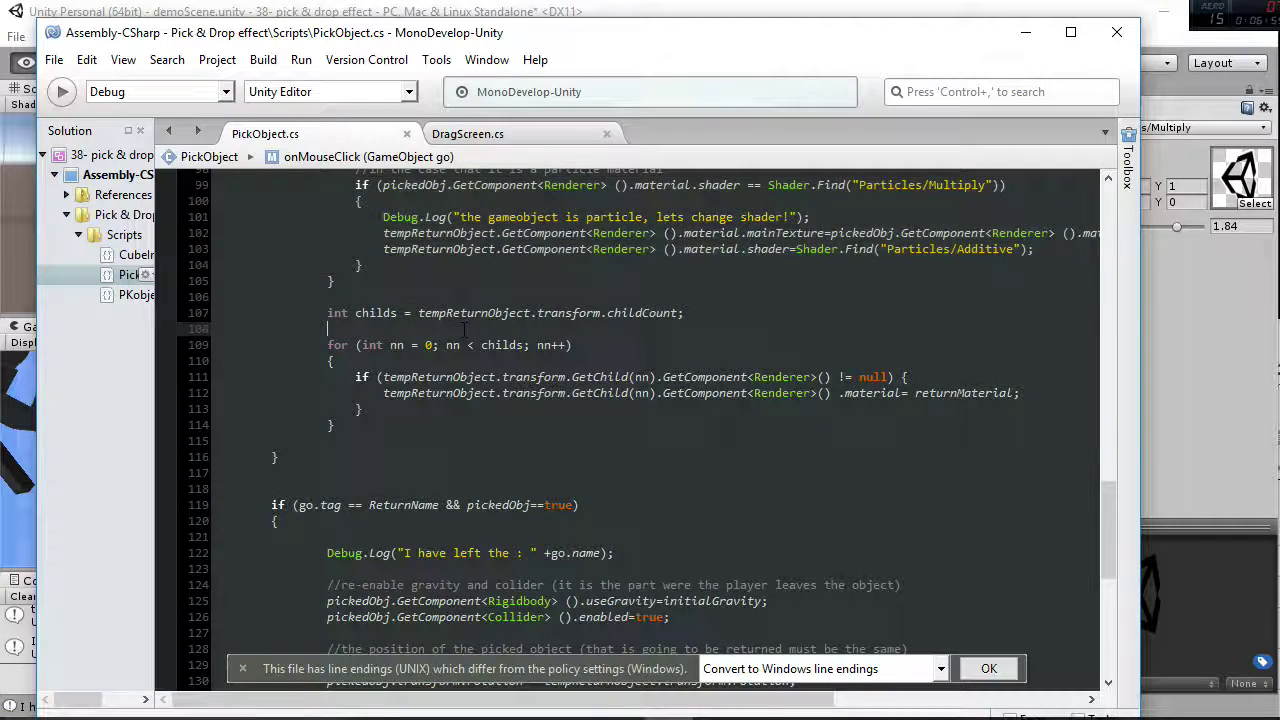
{"action": "scroll", "coordinate": [343, 370], "scroll_direction": "up", "scroll_amount": 2}
{"action": "left_click_drag", "start_coordinate": [328, 378], "coordinate": [418, 487]}
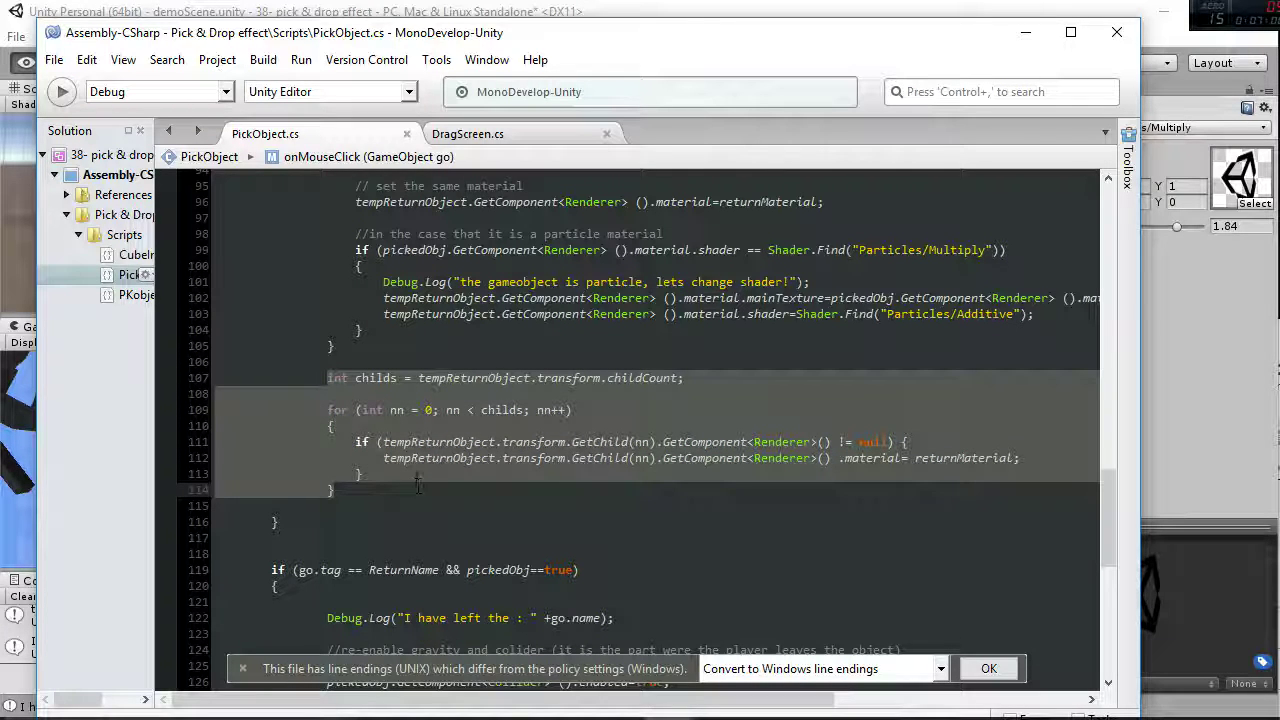
Examine the ReturnName branch that drops the picked object in PickObject.cs, move the editor window aside, and switch to Unity
{"action": "scroll", "coordinate": [418, 487], "scroll_direction": "down", "scroll_amount": 7}
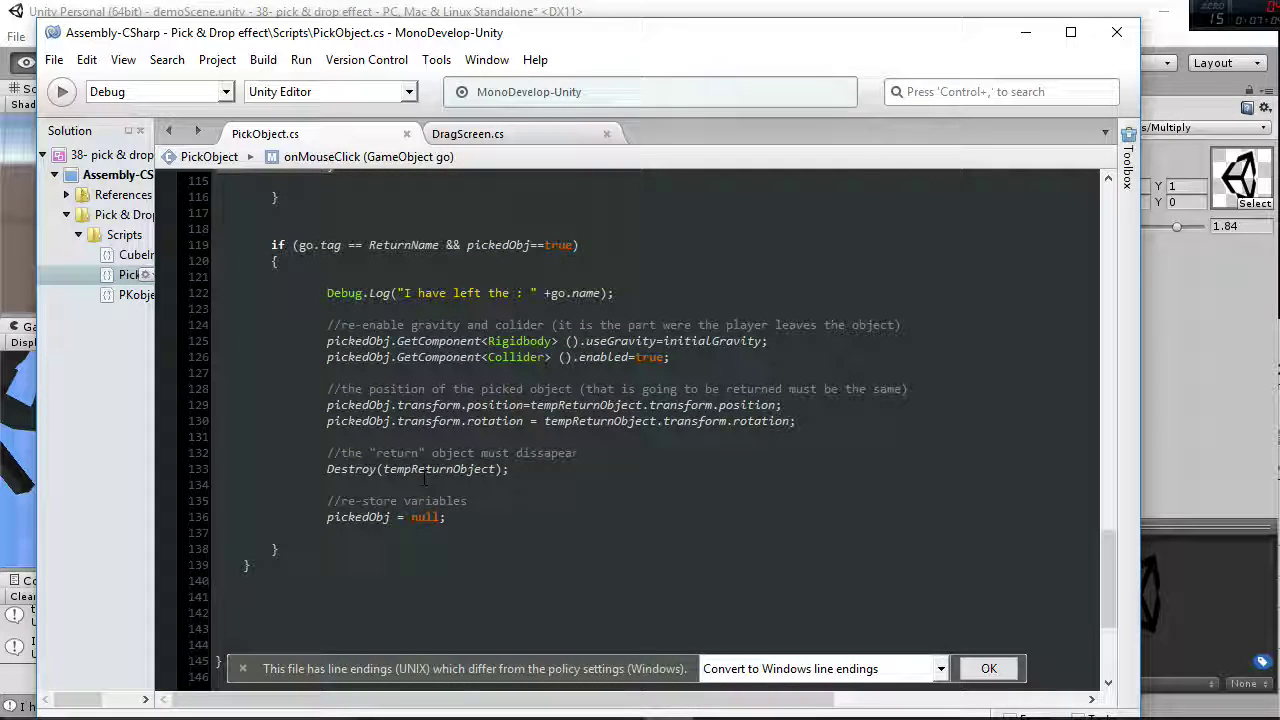
{"action": "scroll", "coordinate": [425, 480], "scroll_direction": "down", "scroll_amount": 2}
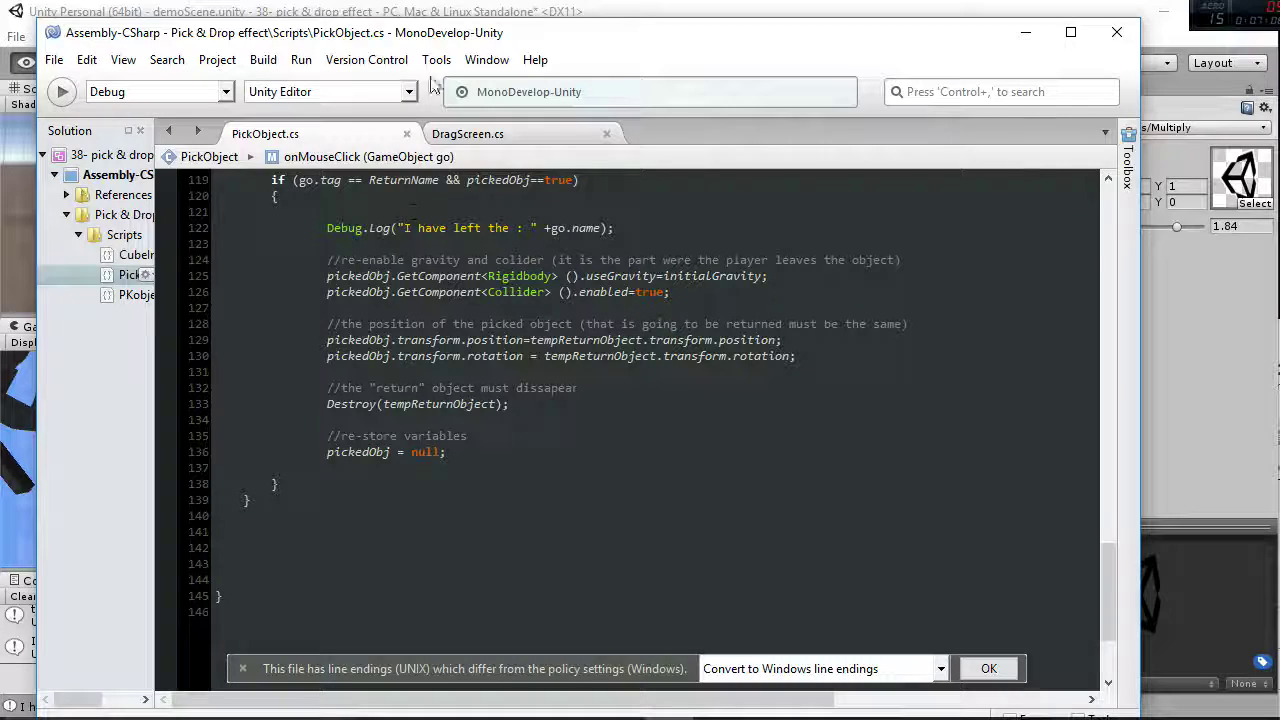
{"action": "left_click_drag", "start_coordinate": [352, 38], "coordinate": [531, 60]}
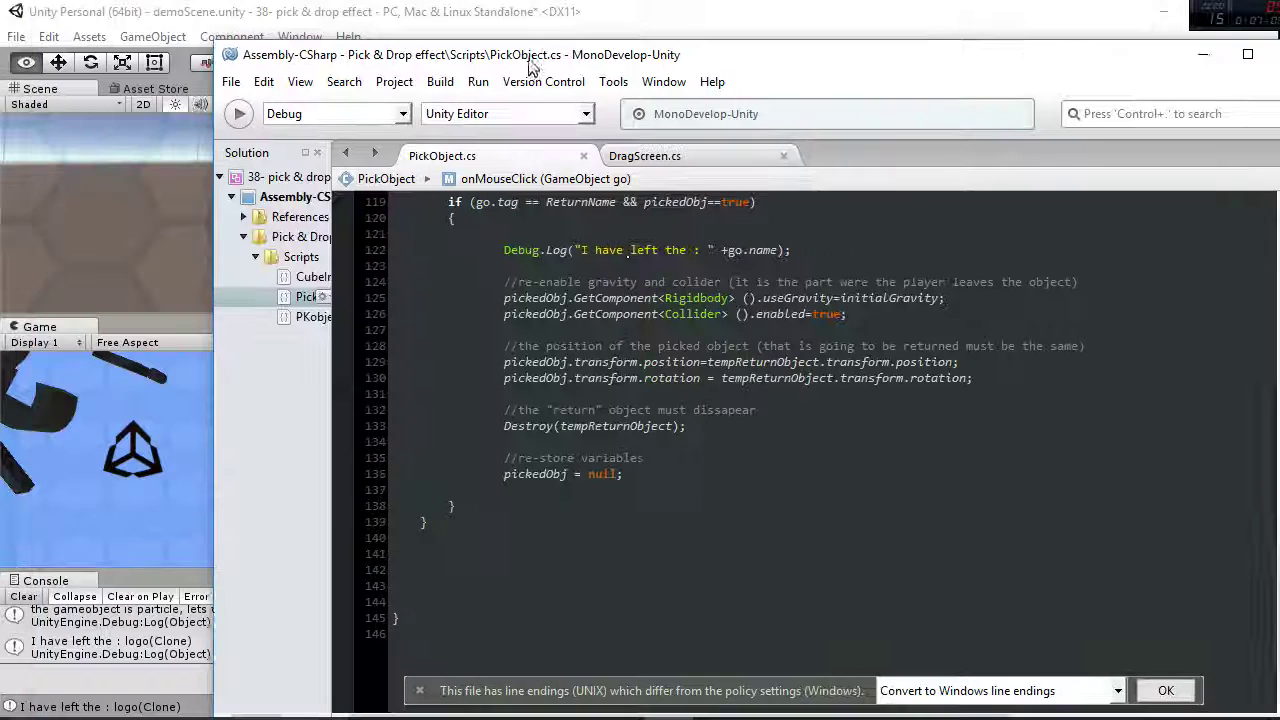
{"action": "left_click", "coordinate": [257, 15]}
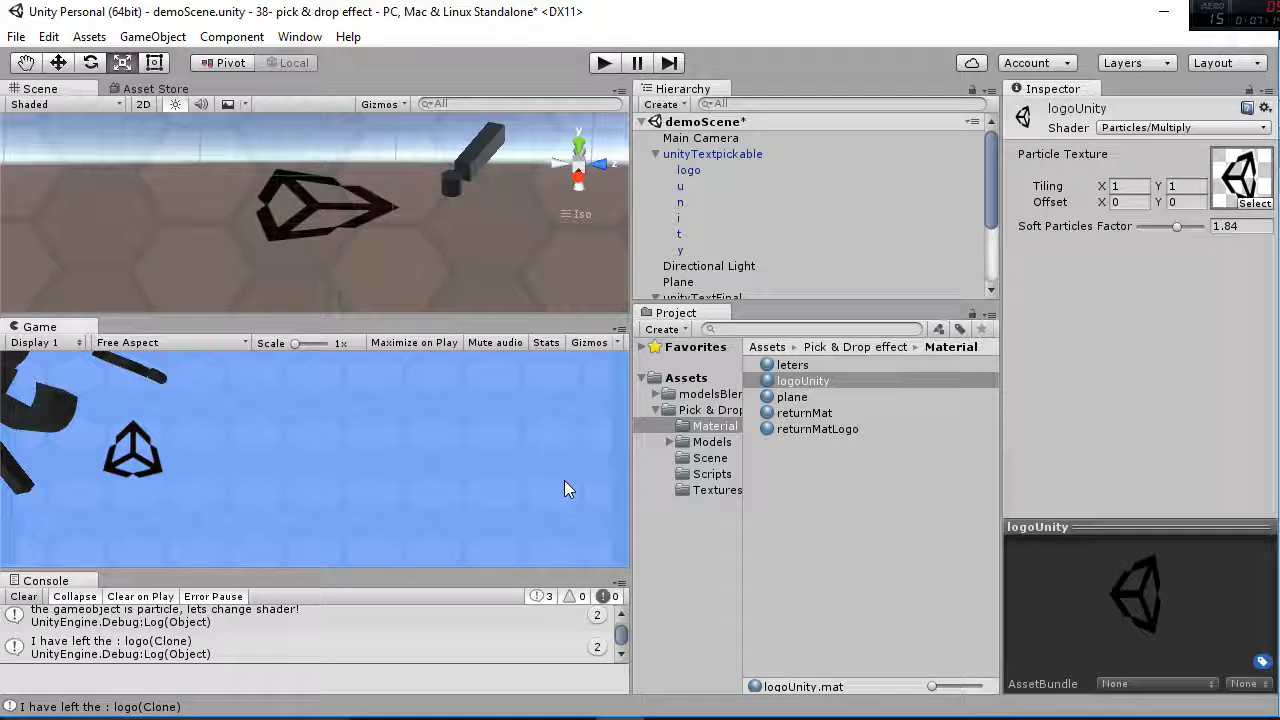
Switch to MonoDevelop and trace ReturnName from the drop condition to its declaration at the start of the PickObject class
{"action": "key", "text": "alt+Tab"}
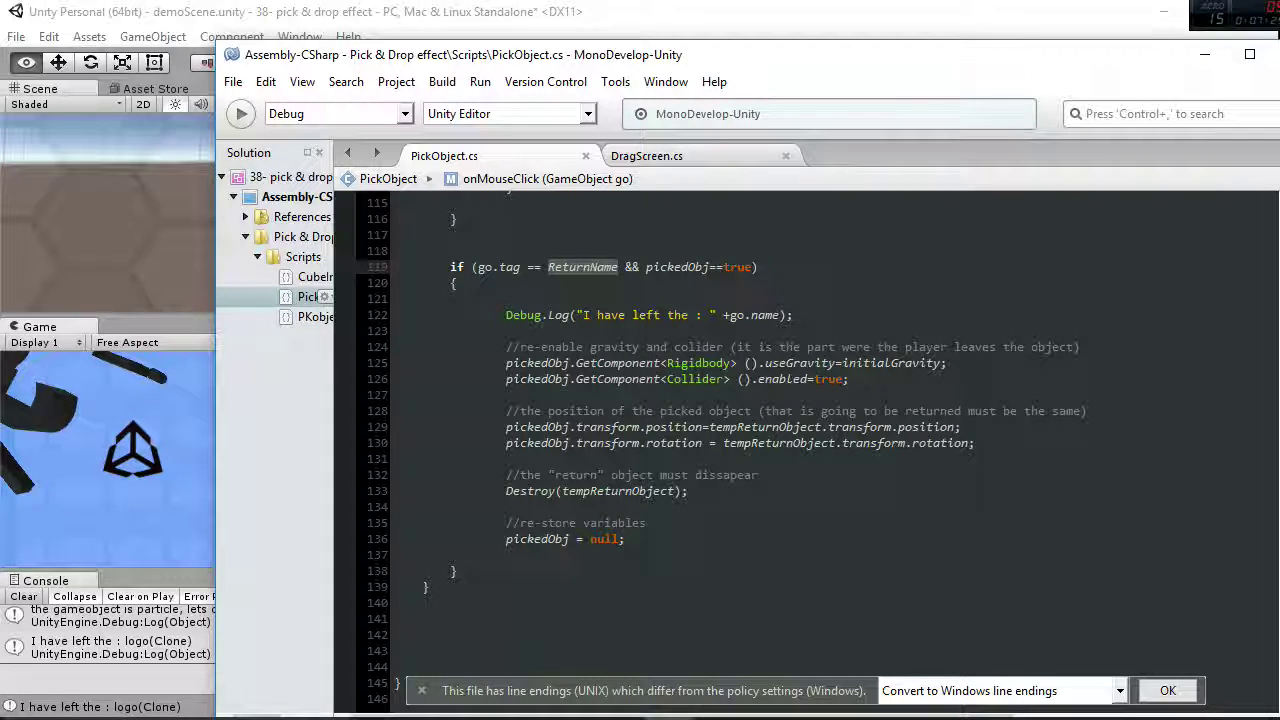
{"action": "scroll", "coordinate": [800, 440], "scroll_direction": "up", "scroll_amount": 20}
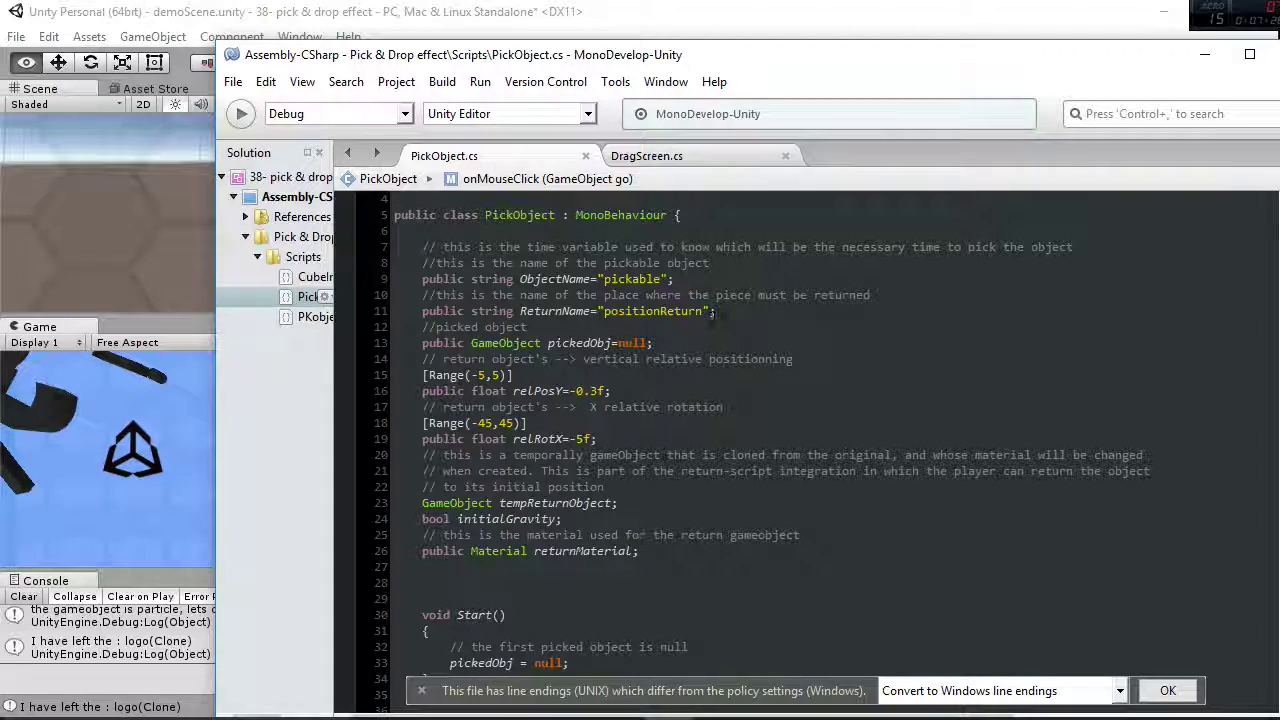
{"action": "scroll", "coordinate": [800, 440], "scroll_direction": "down", "scroll_amount": 7}
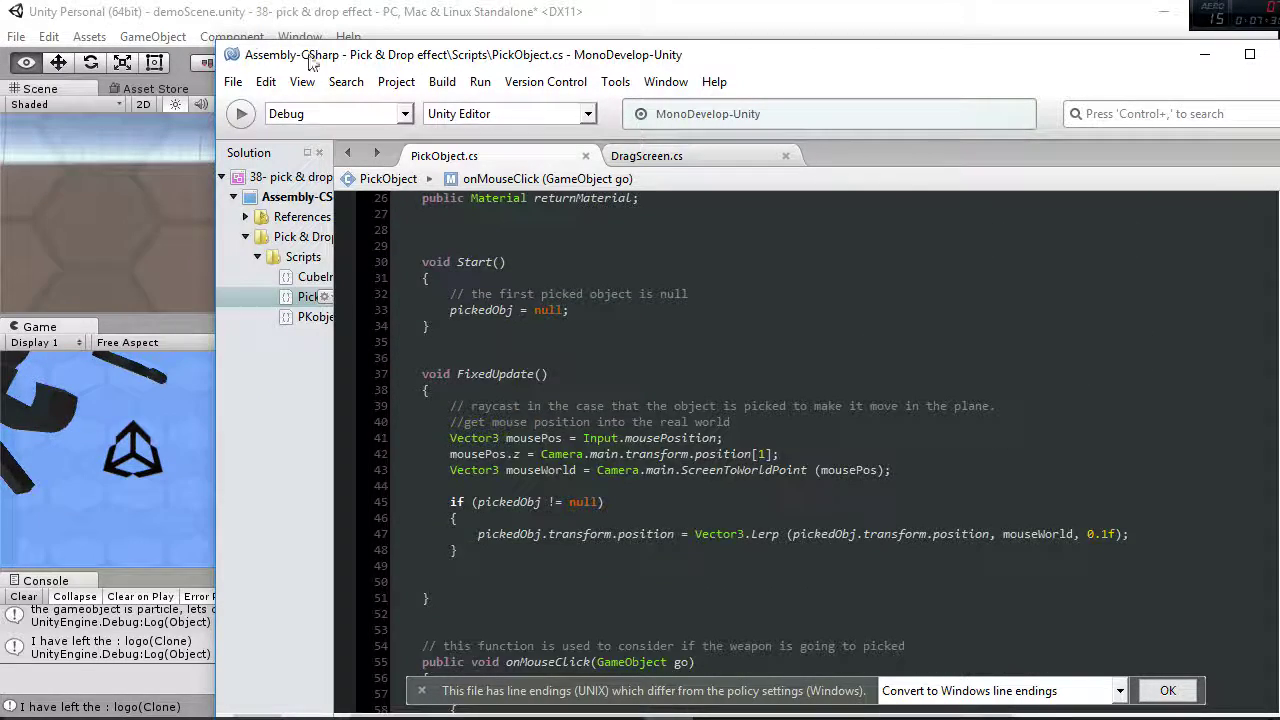
Switch to Unity and open the project's Tags & Layers settings from the logo object's tag options
{"action": "left_click", "coordinate": [225, 14]}
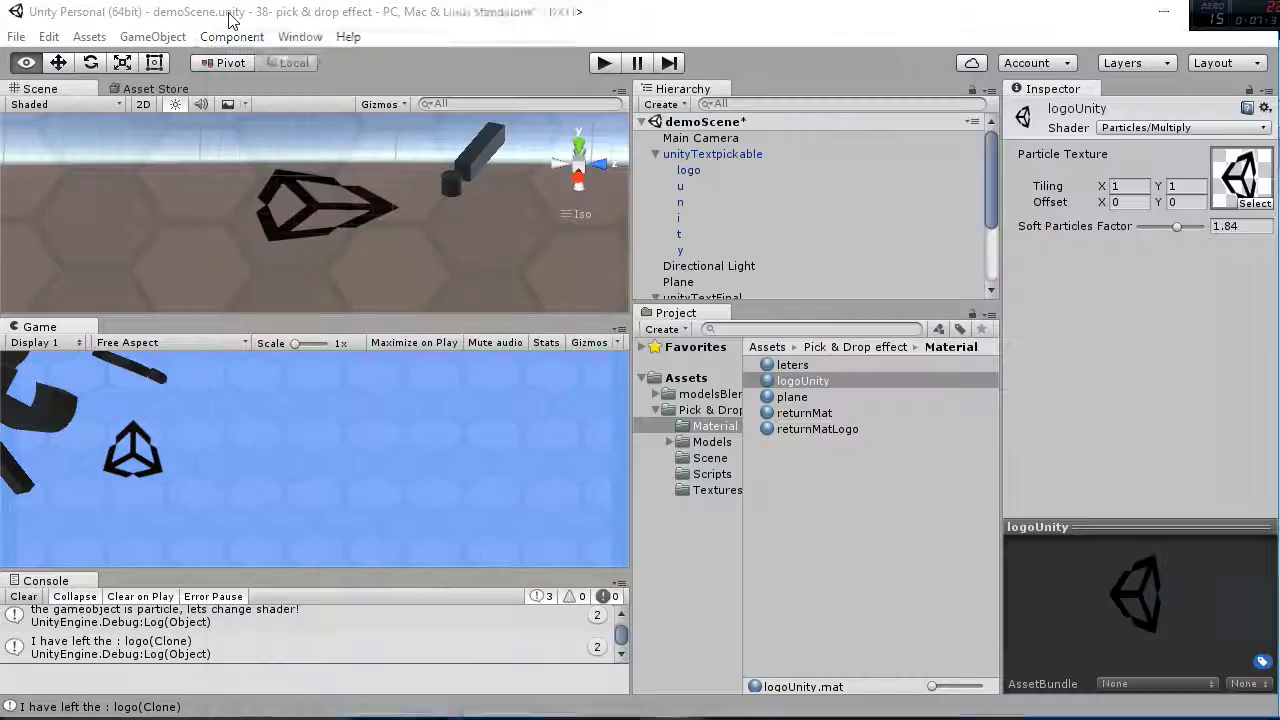
{"action": "left_click", "coordinate": [735, 170]}
{"action": "left_click", "coordinate": [1116, 128]}
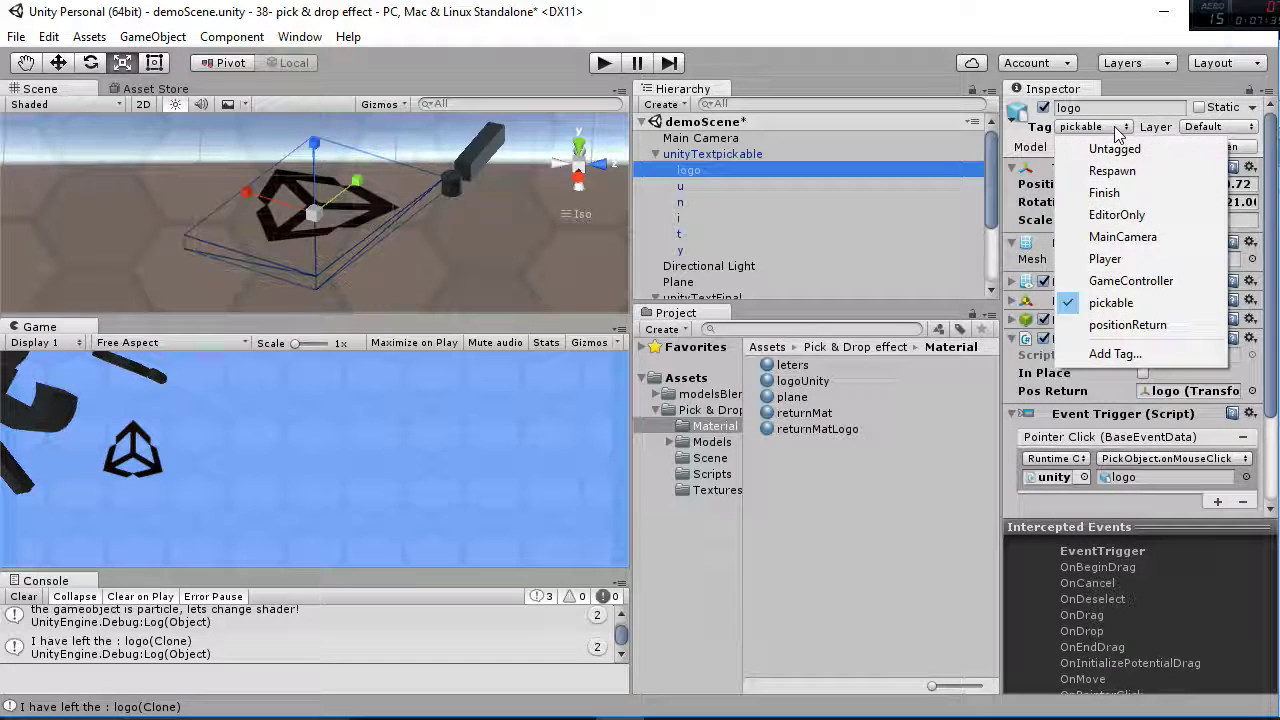
{"action": "left_click", "coordinate": [1145, 354]}
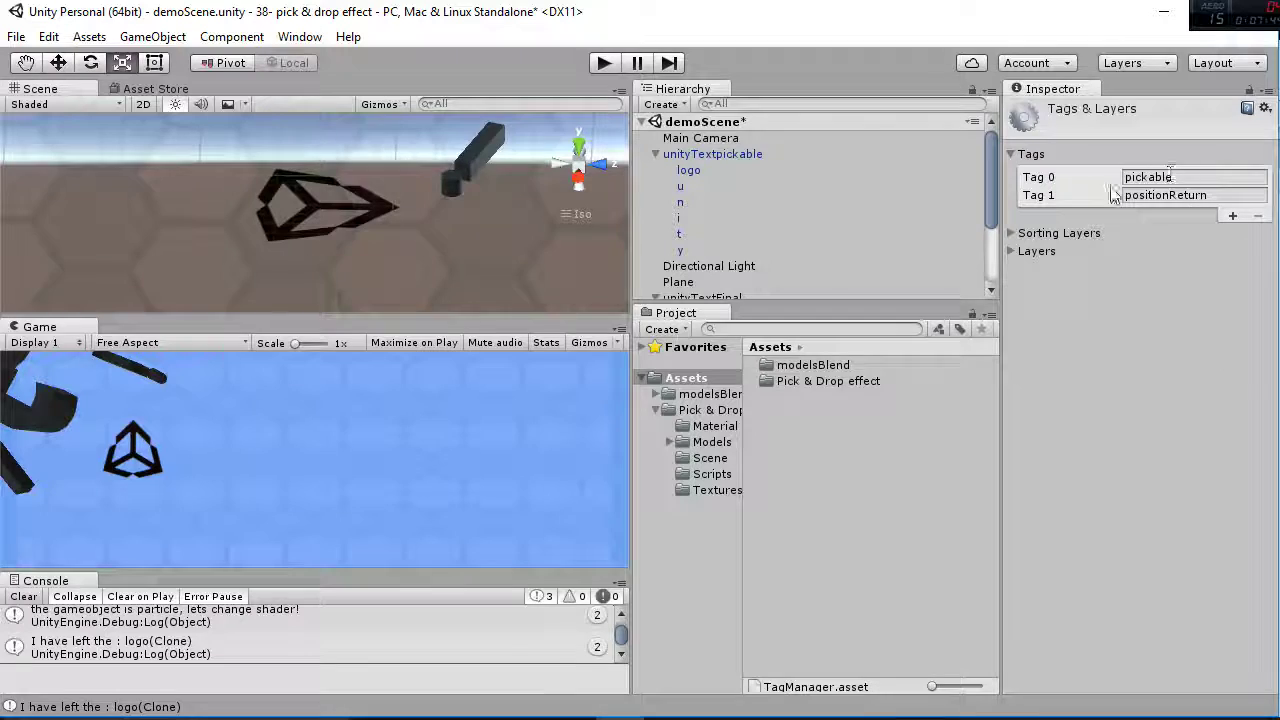
Switch to MonoDevelop and highlight the ReturnName branch lines in PickObject.cs that copy tempReturnObject's position and rotation to pickedObj
{"action": "key", "text": "alt+Tab"}
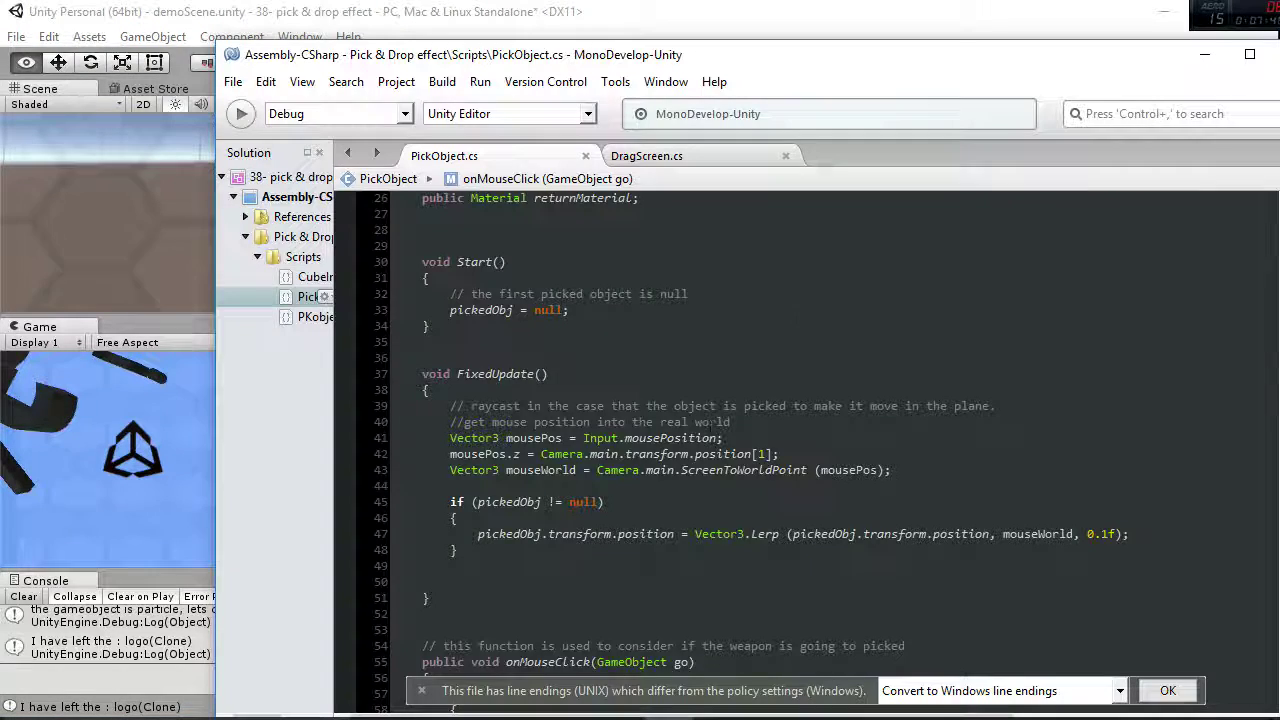
{"action": "scroll", "coordinate": [700, 287], "scroll_direction": "down", "scroll_amount": 7}
{"action": "scroll", "coordinate": [700, 287], "scroll_direction": "down", "scroll_amount": 20}
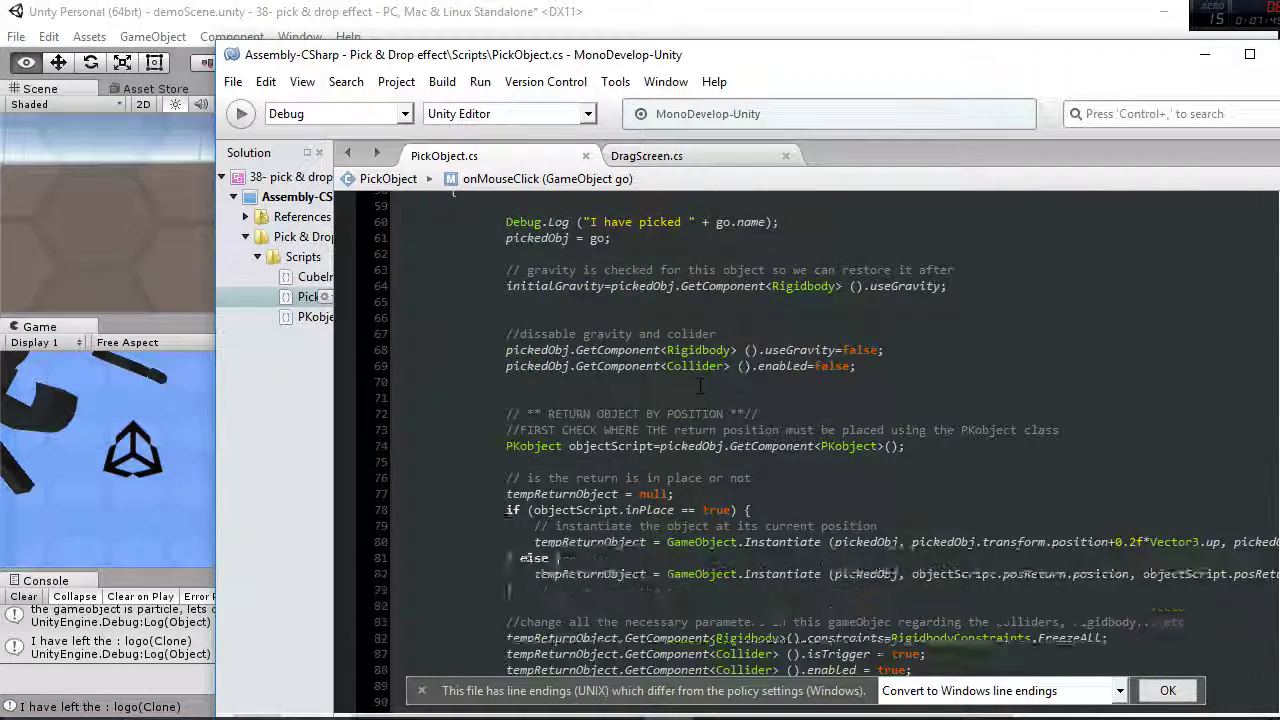
{"action": "scroll", "coordinate": [672, 465], "scroll_direction": "down", "scroll_amount": 3}
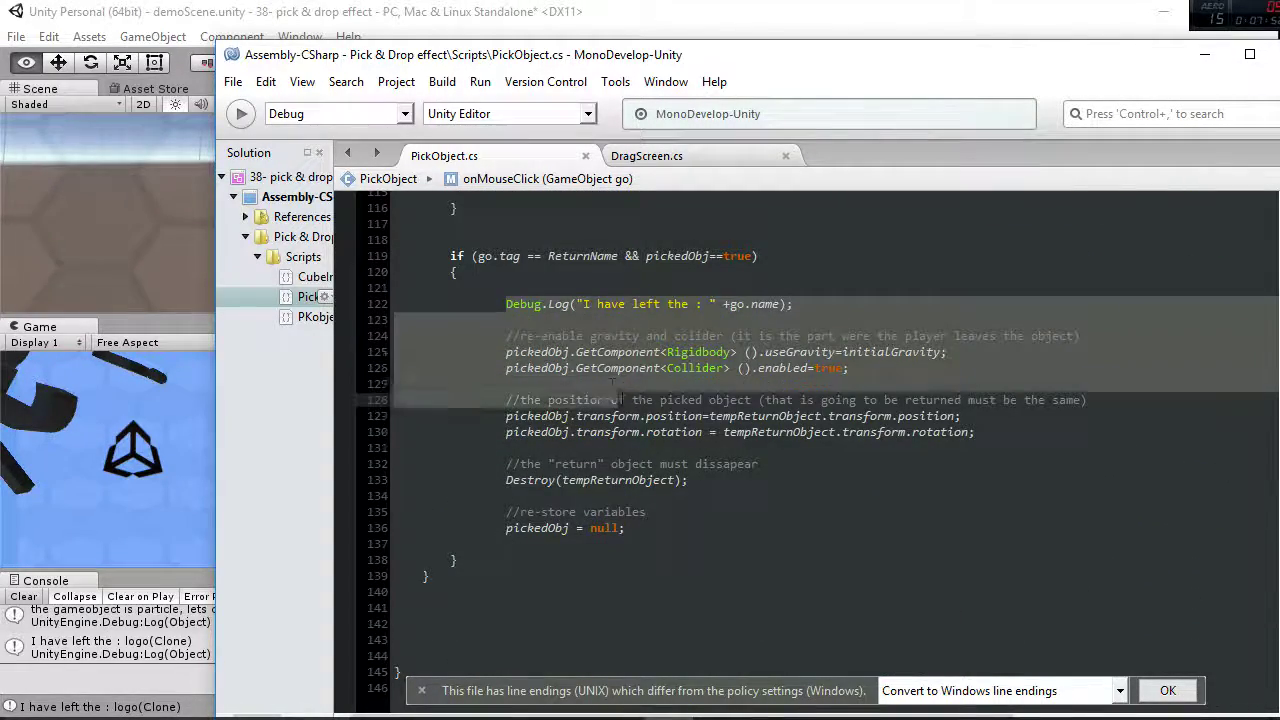
{"action": "left_click", "coordinate": [709, 450]}
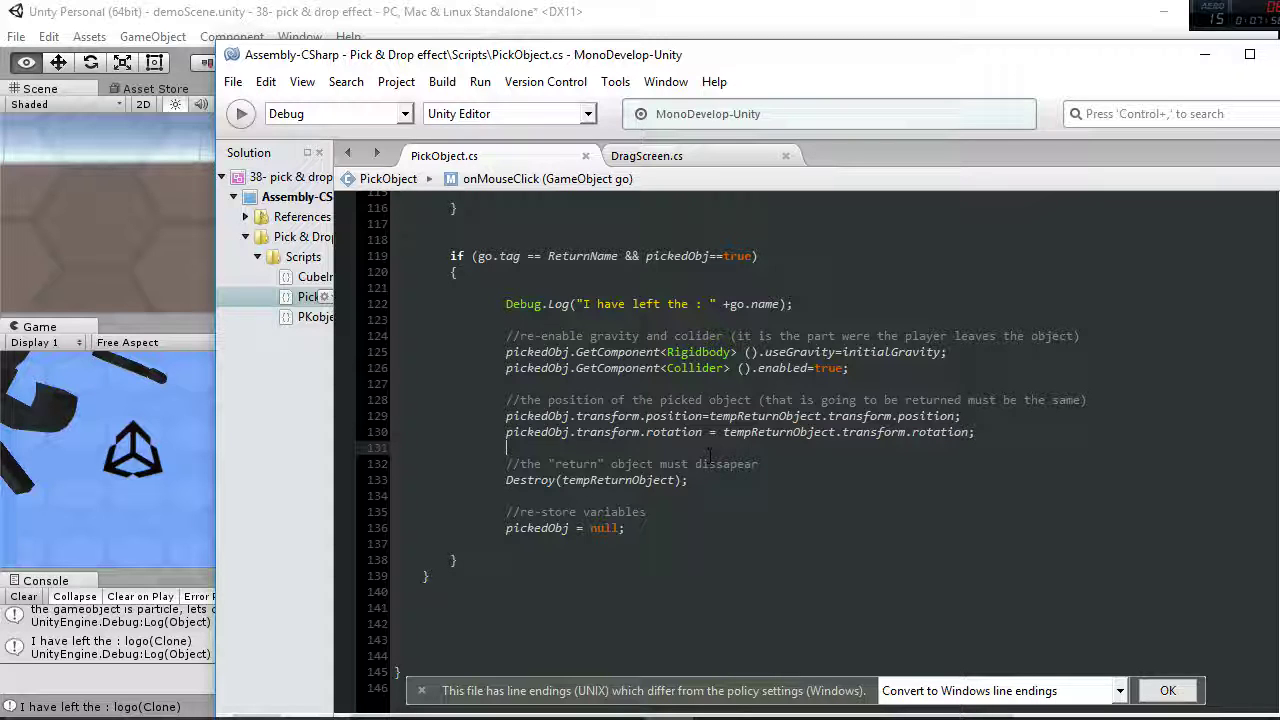
{"action": "left_click_drag", "start_coordinate": [975, 432], "coordinate": [506, 401]}
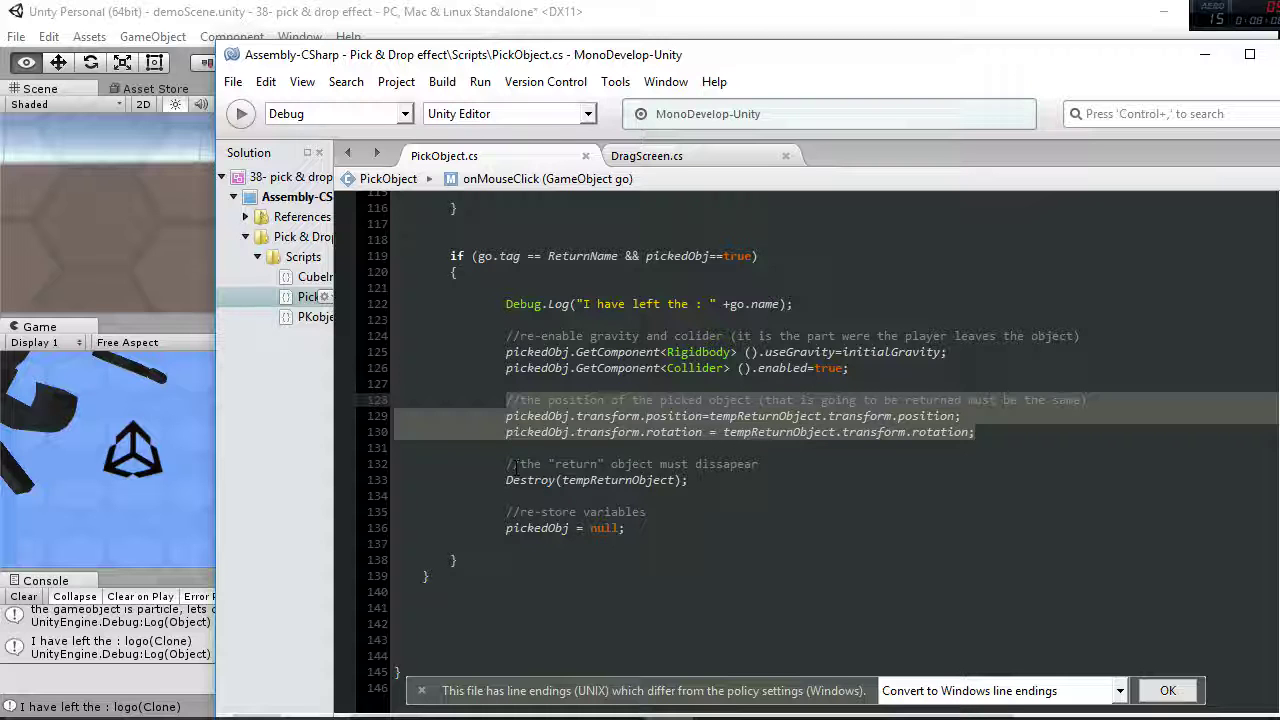
Highlight the lines that destroy tempReturnObject in PickObject.cs, and close MonoDevelop to return to Unity
{"action": "left_click_drag", "start_coordinate": [508, 464], "coordinate": [700, 495]}
{"action": "left_click", "coordinate": [712, 495]}
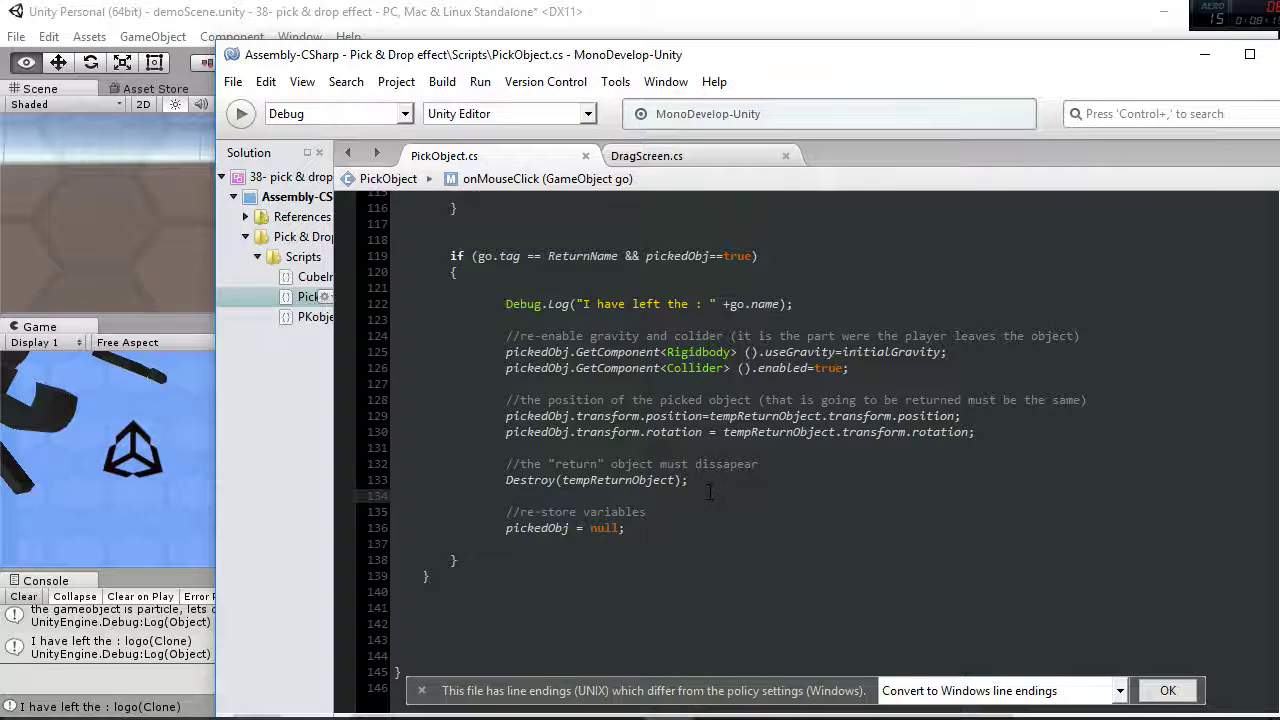
{"action": "scroll", "coordinate": [710, 492], "scroll_direction": "down", "scroll_amount": 3}
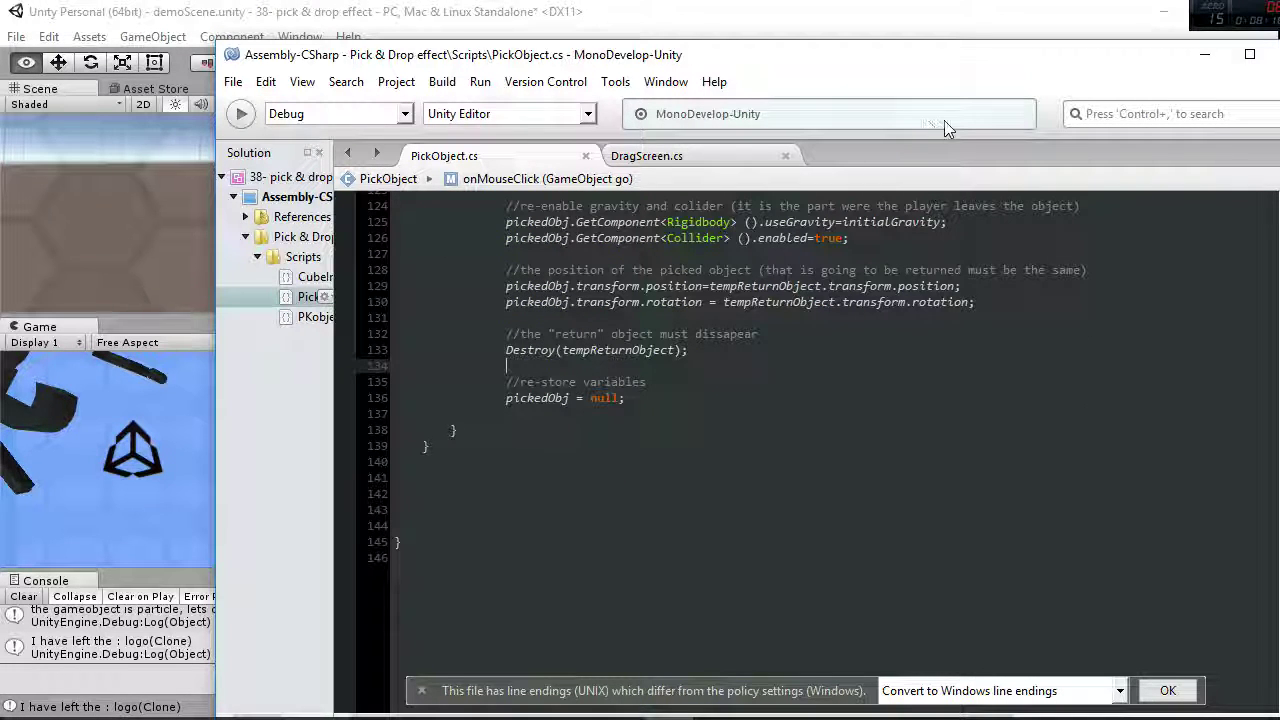
{"action": "scroll", "coordinate": [960, 150], "scroll_direction": "up", "scroll_amount": 3}
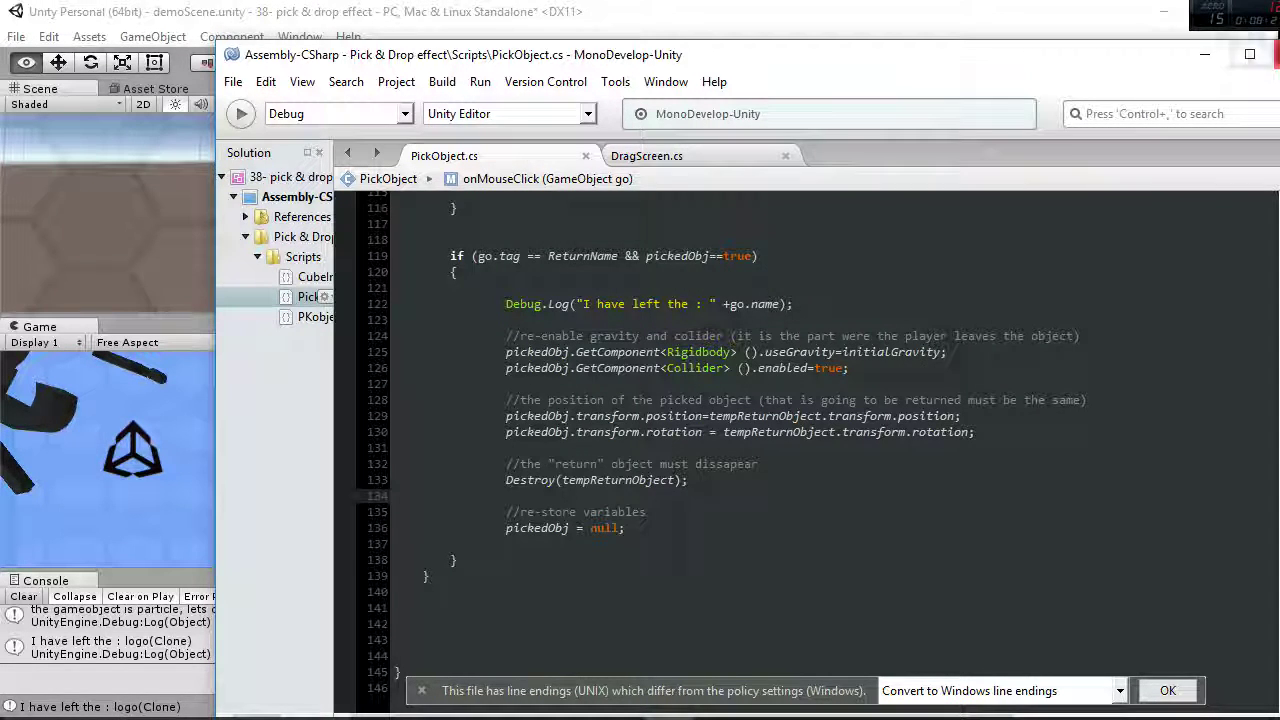
{"action": "left_click", "coordinate": [1274, 52]}
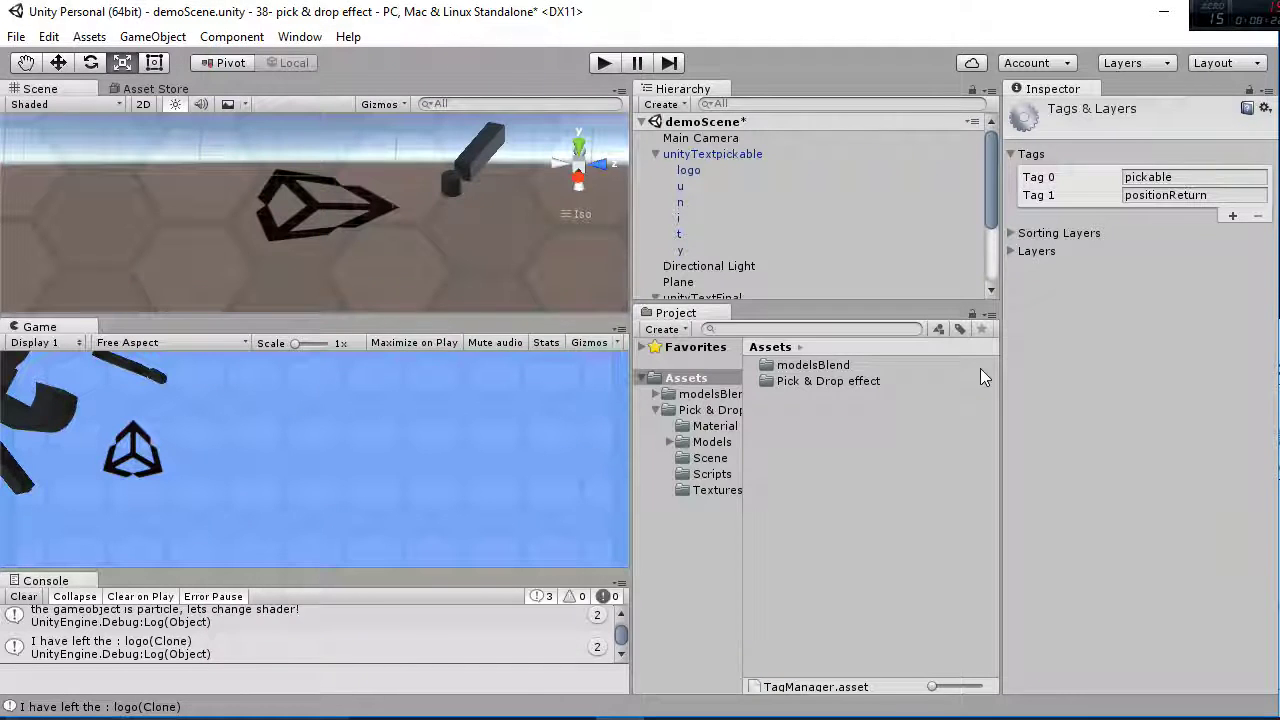